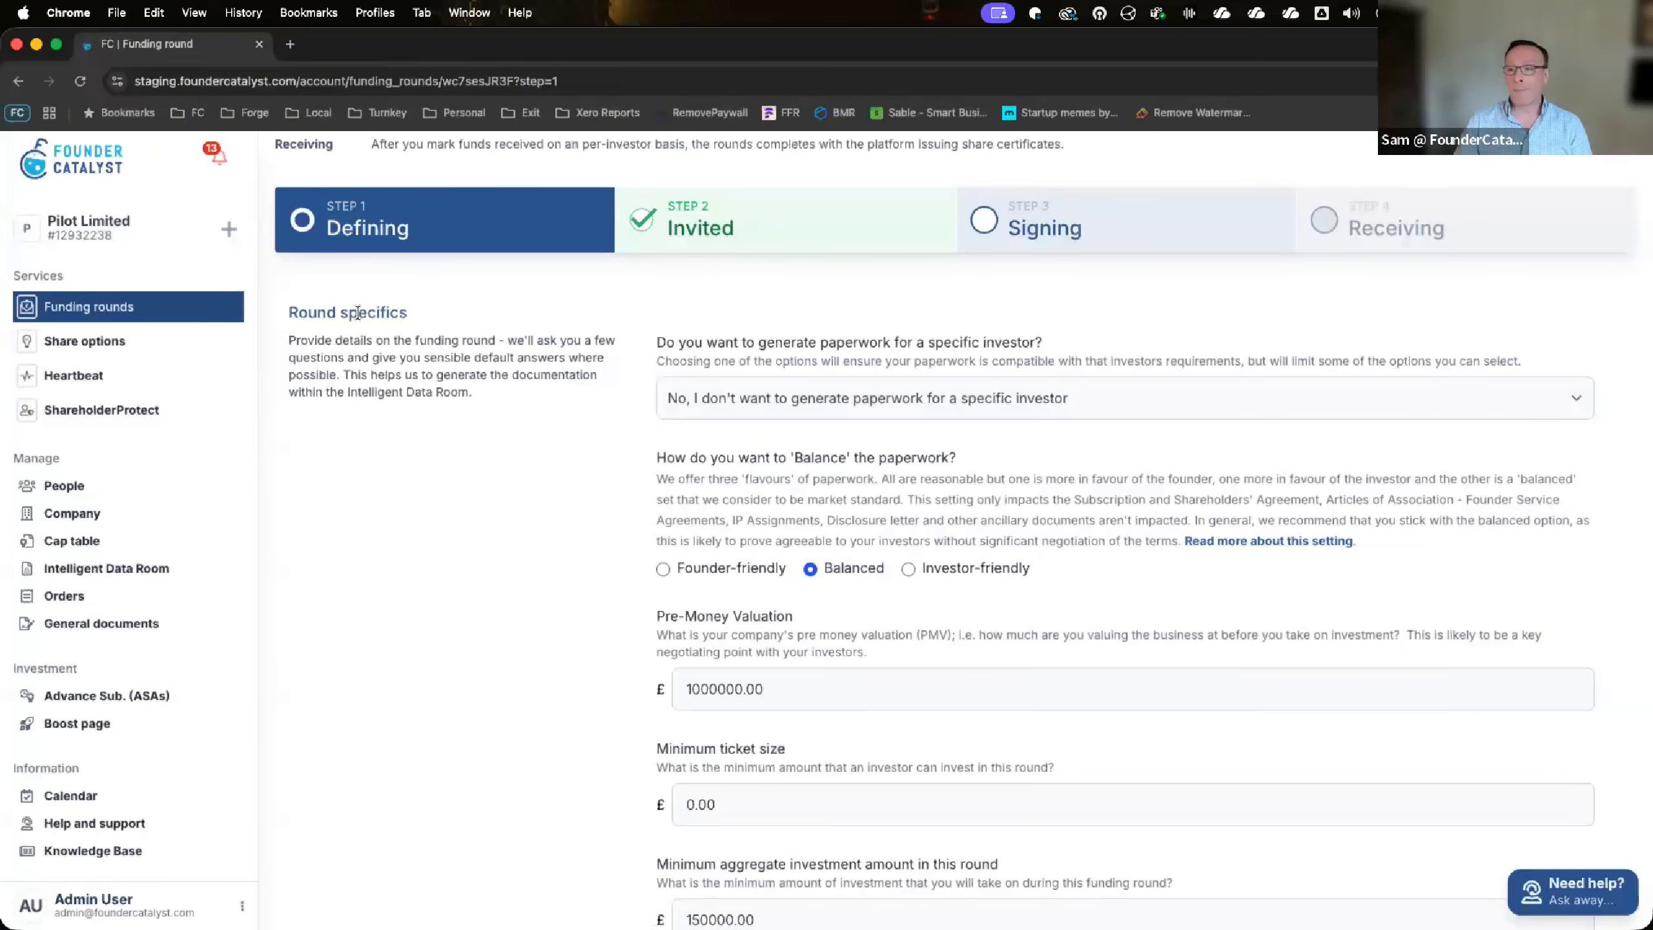
Examine the round specifics and the other sections of the funding round's Defining stage
scroll(356, 313, down, 20)
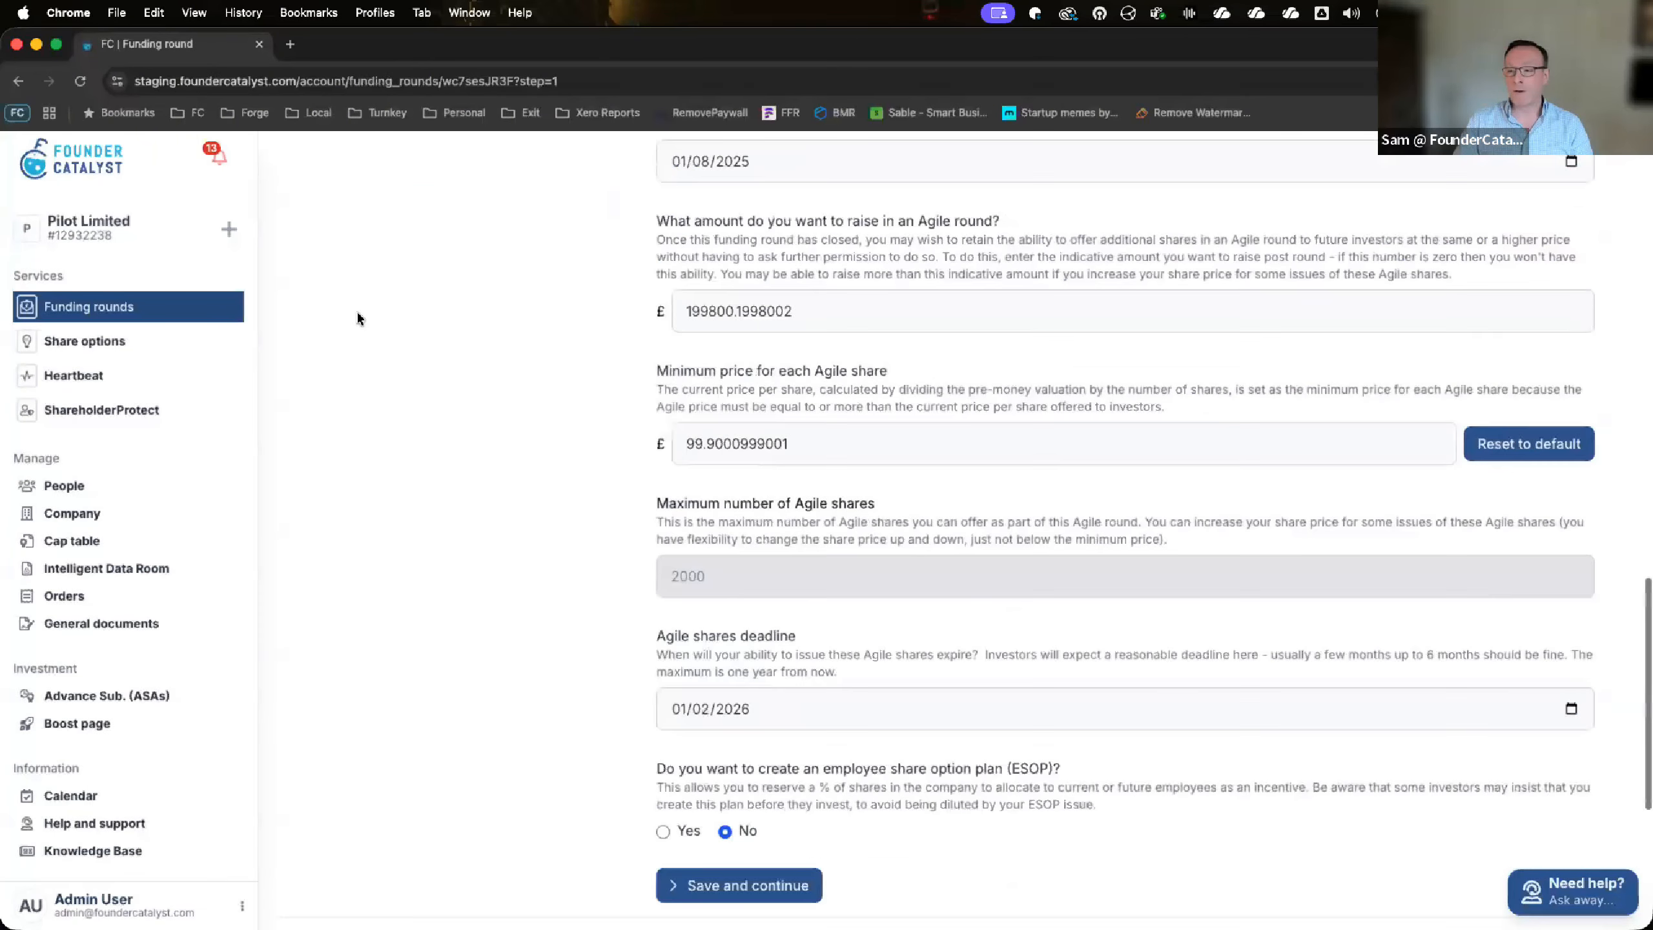
scroll(356, 318, down, 4)
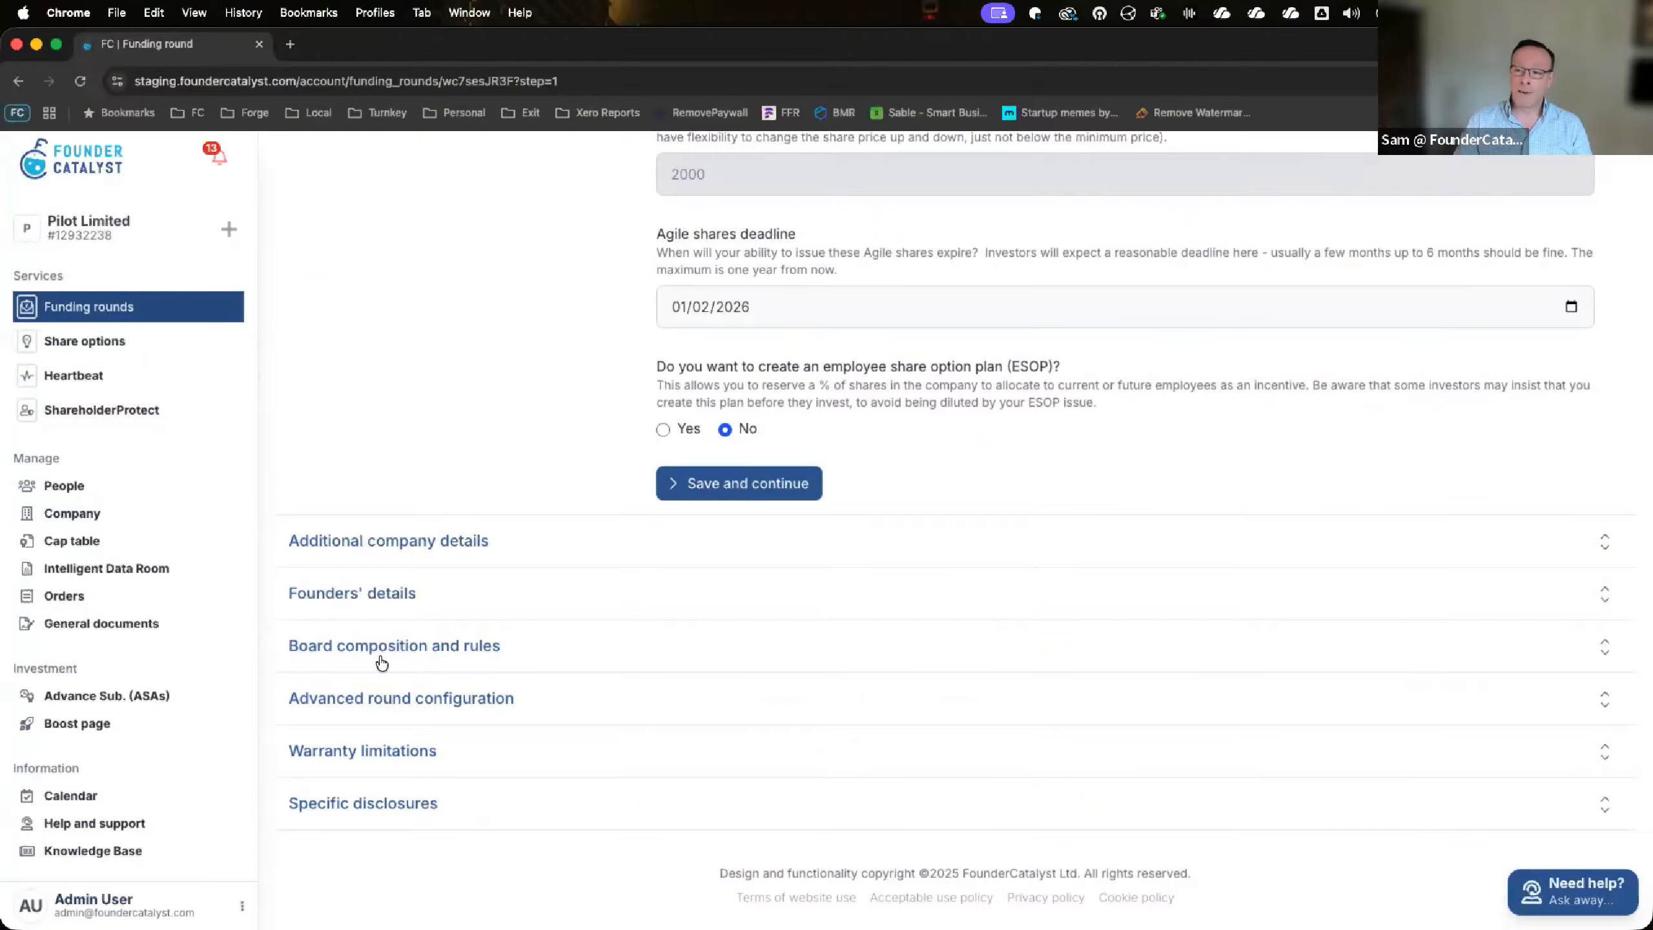
scroll(382, 663, up, 15)
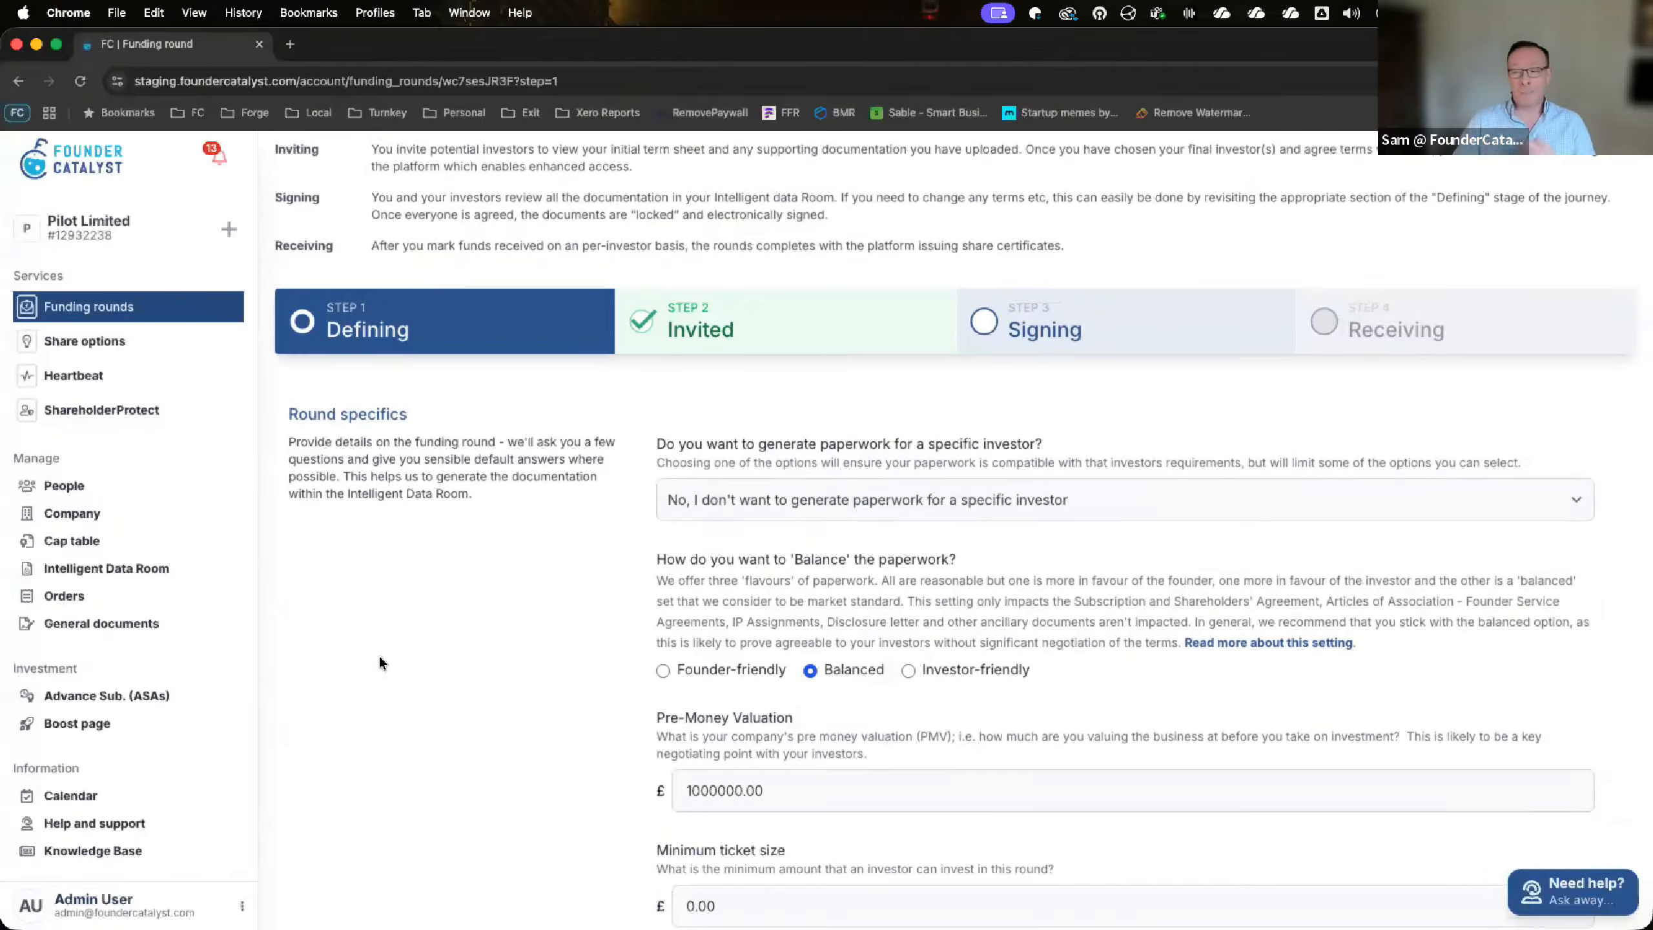
scroll(380, 659, down, 15)
scroll(380, 662, down, 1)
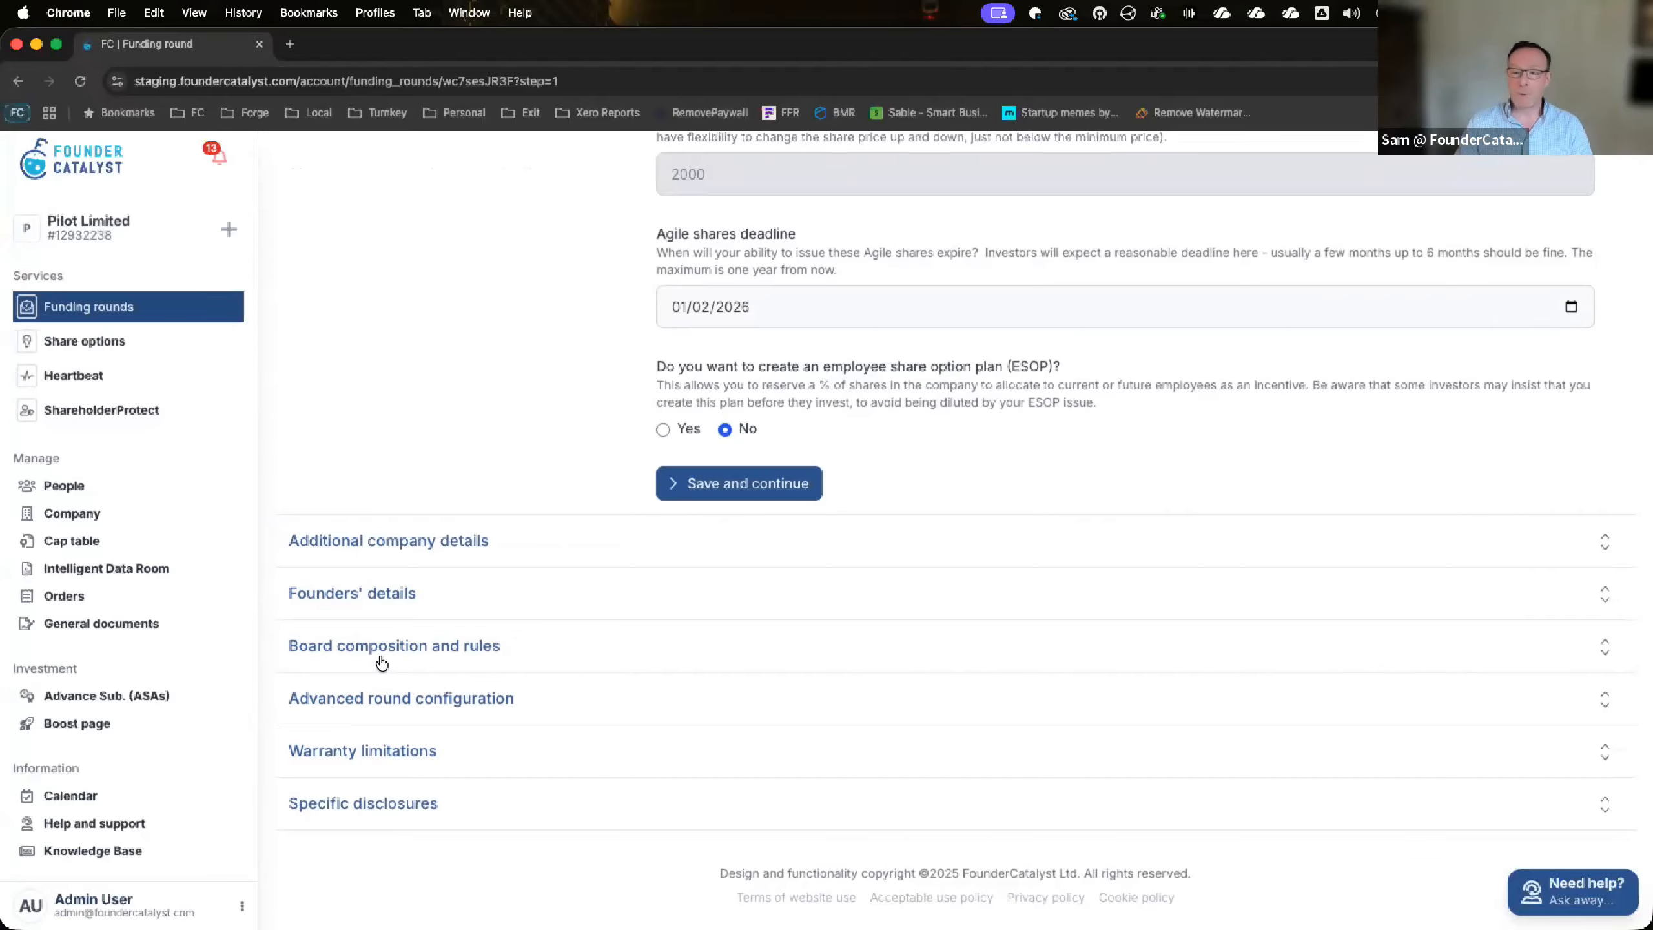
scroll(382, 663, up, 15)
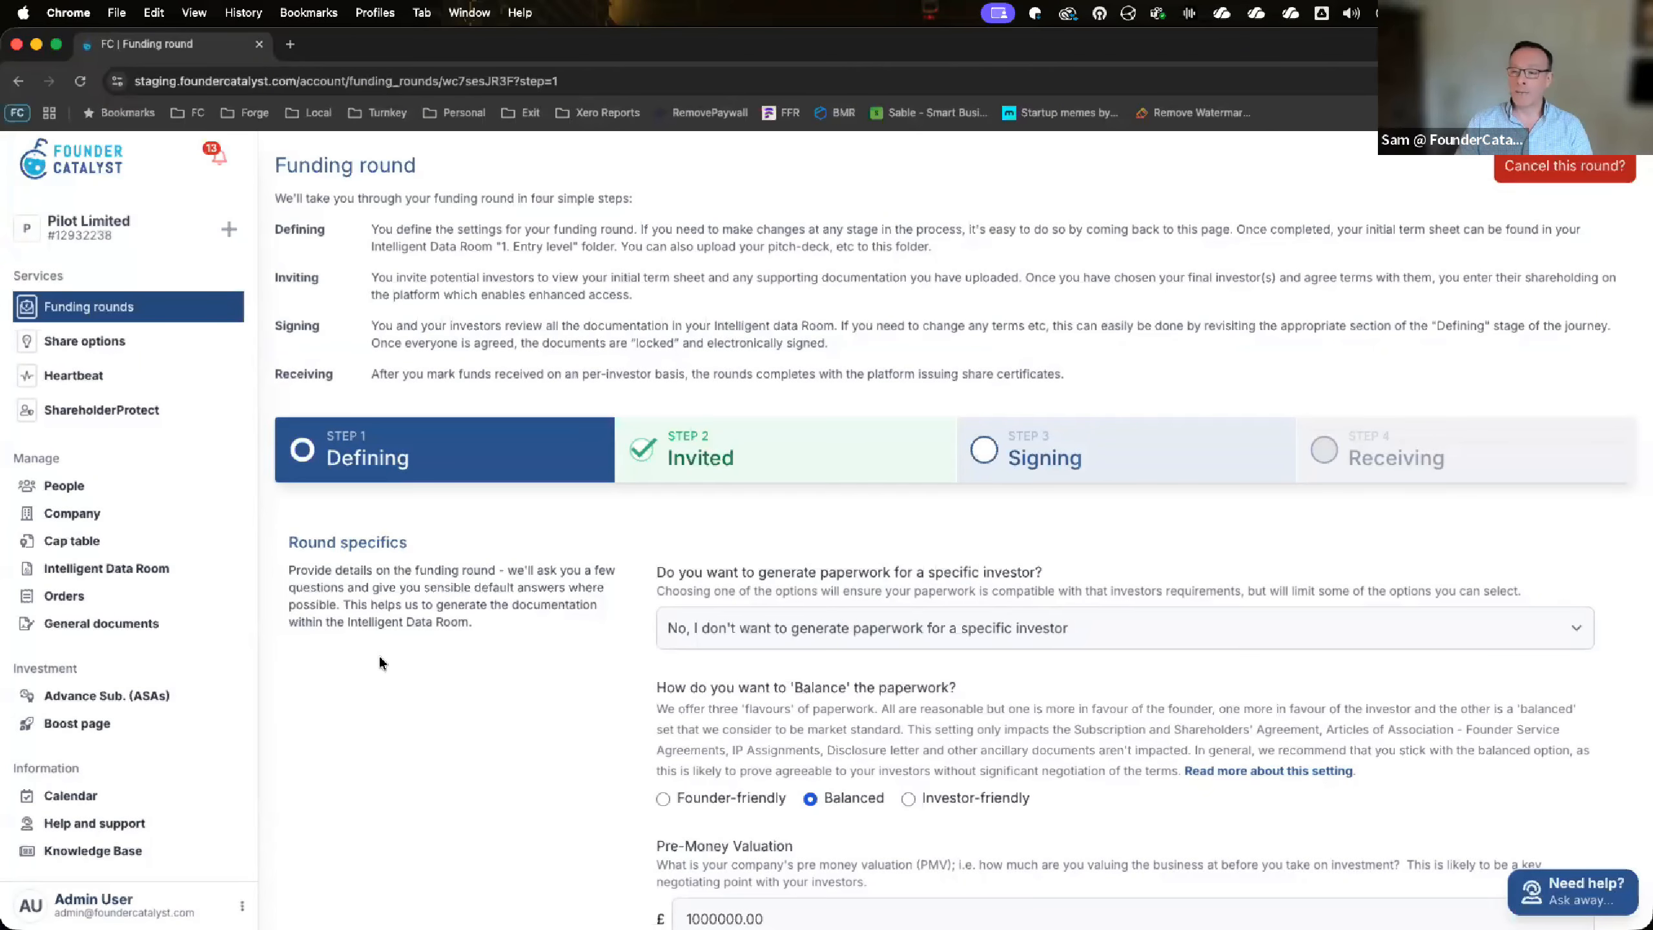
scroll(452, 635, down, 2)
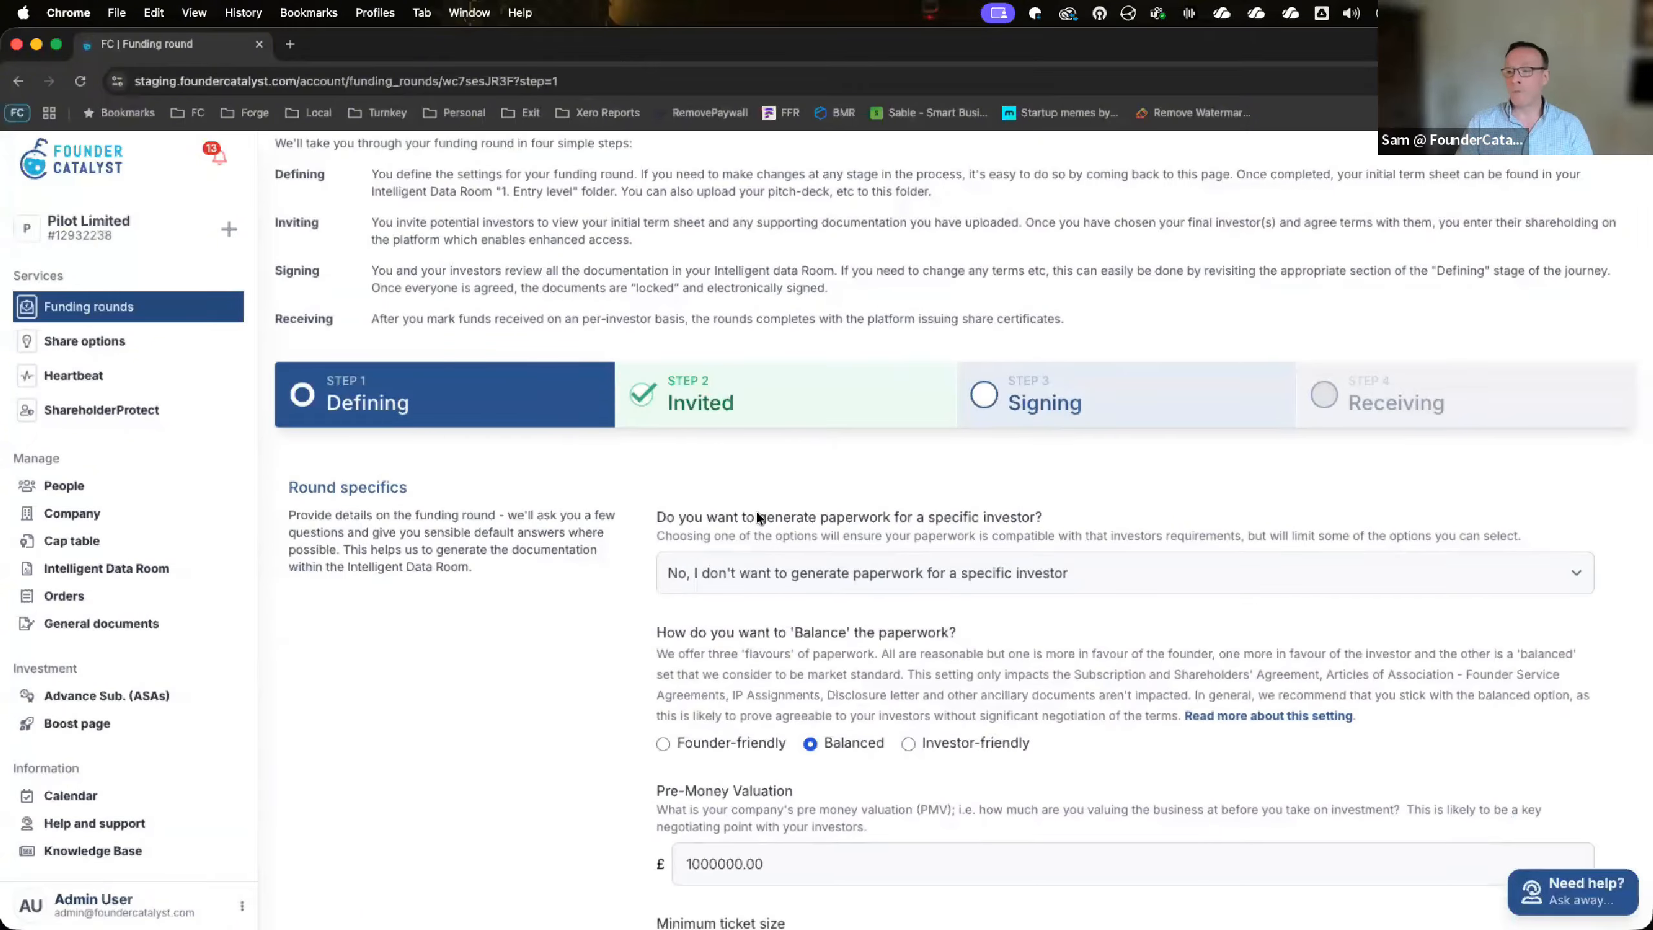
scroll(757, 517, down, 4)
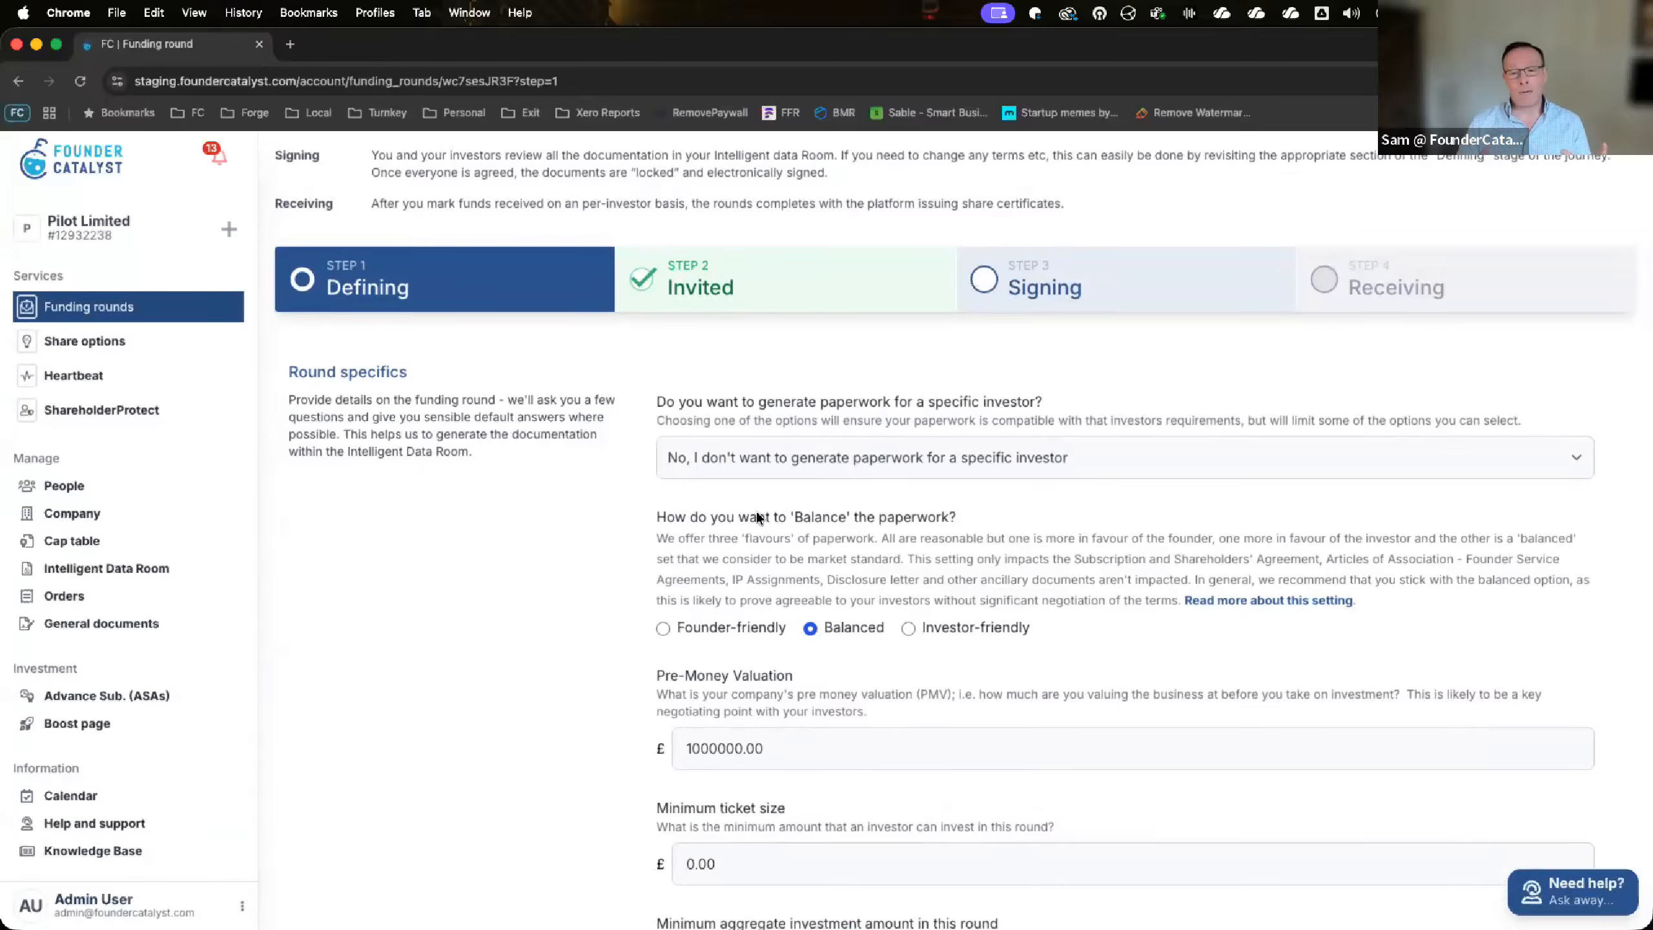
Choose Fuel Ventures as the specific investor for the paperwork and check the Balance setting
click(808, 464)
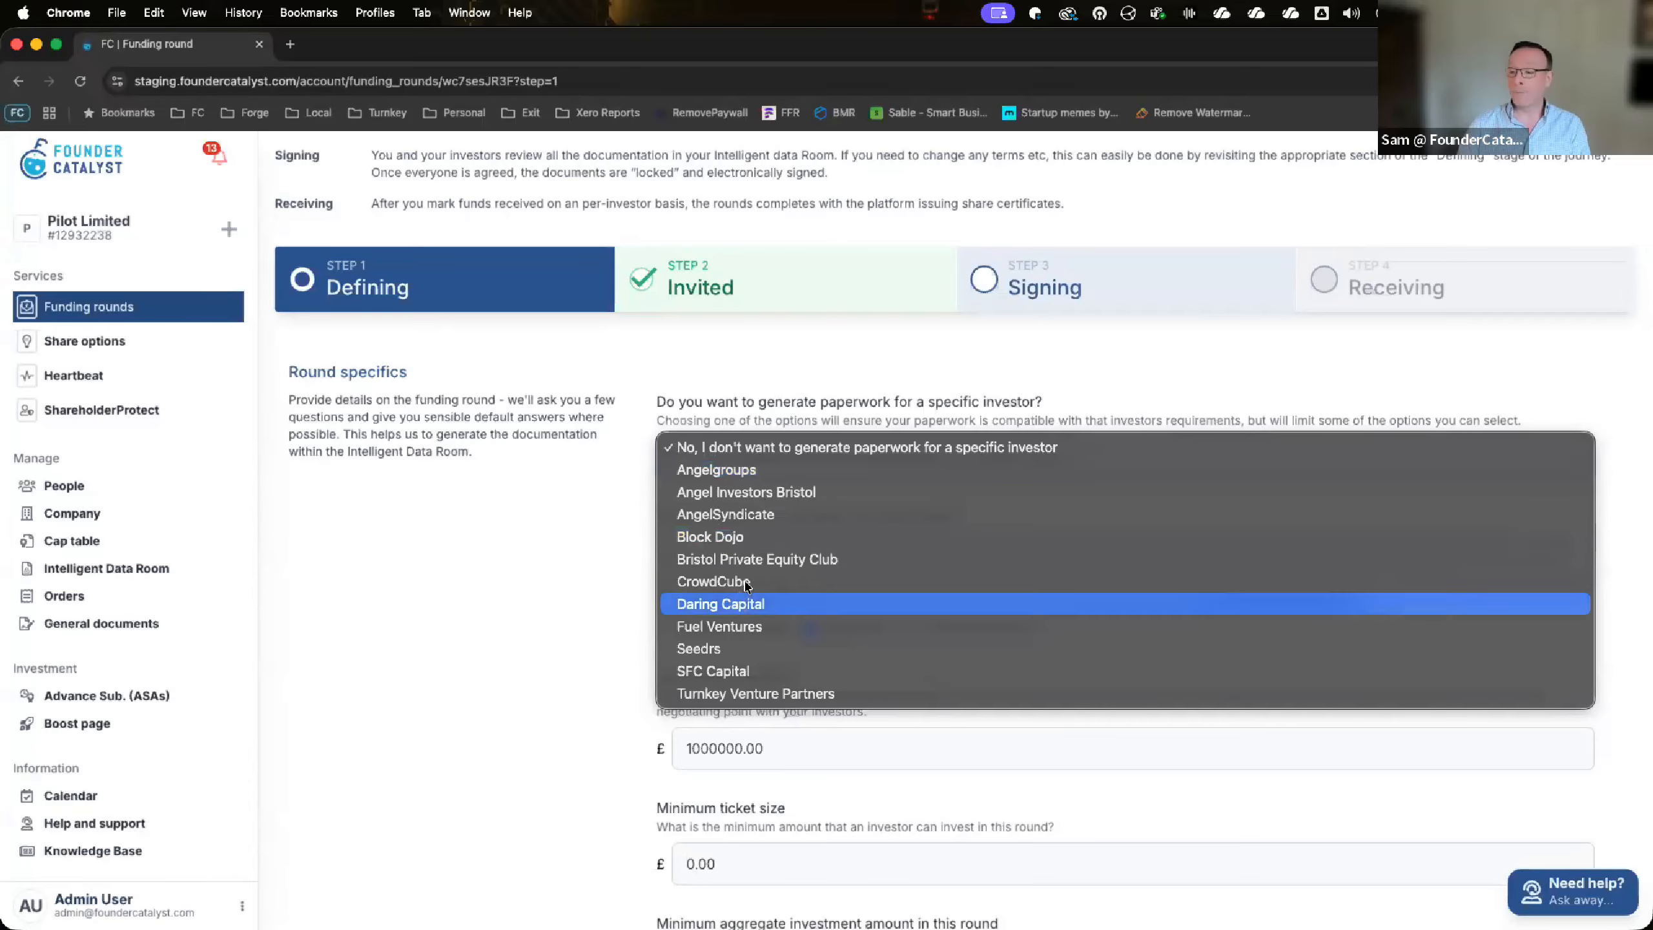
click(713, 624)
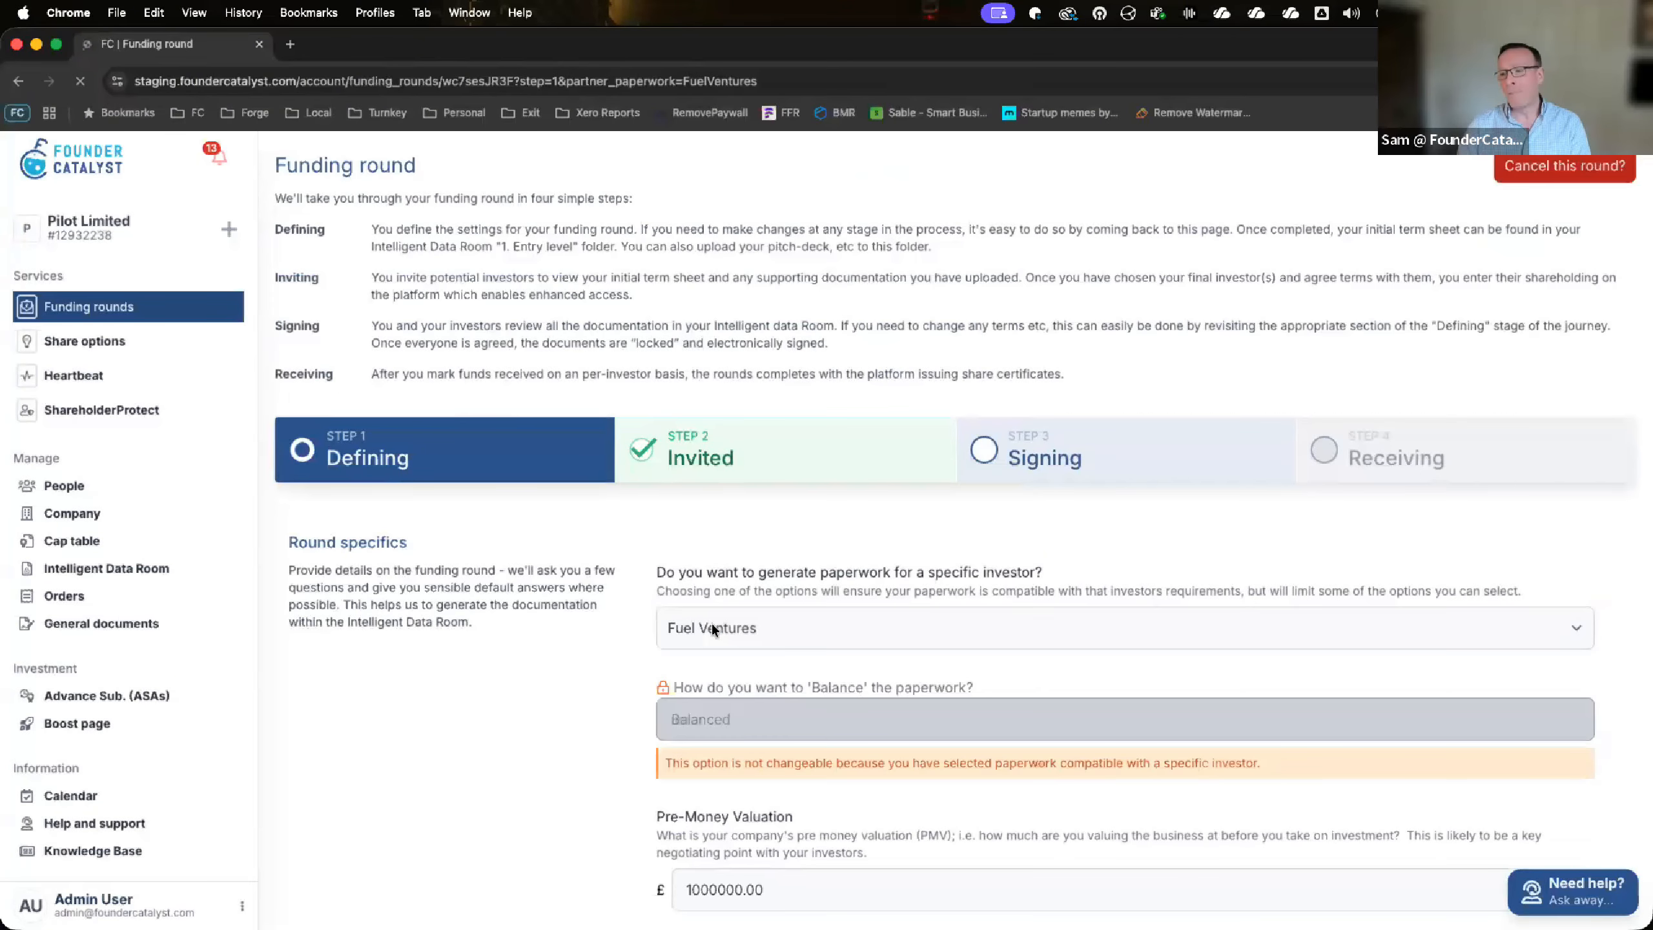
scroll(712, 629, down, 4)
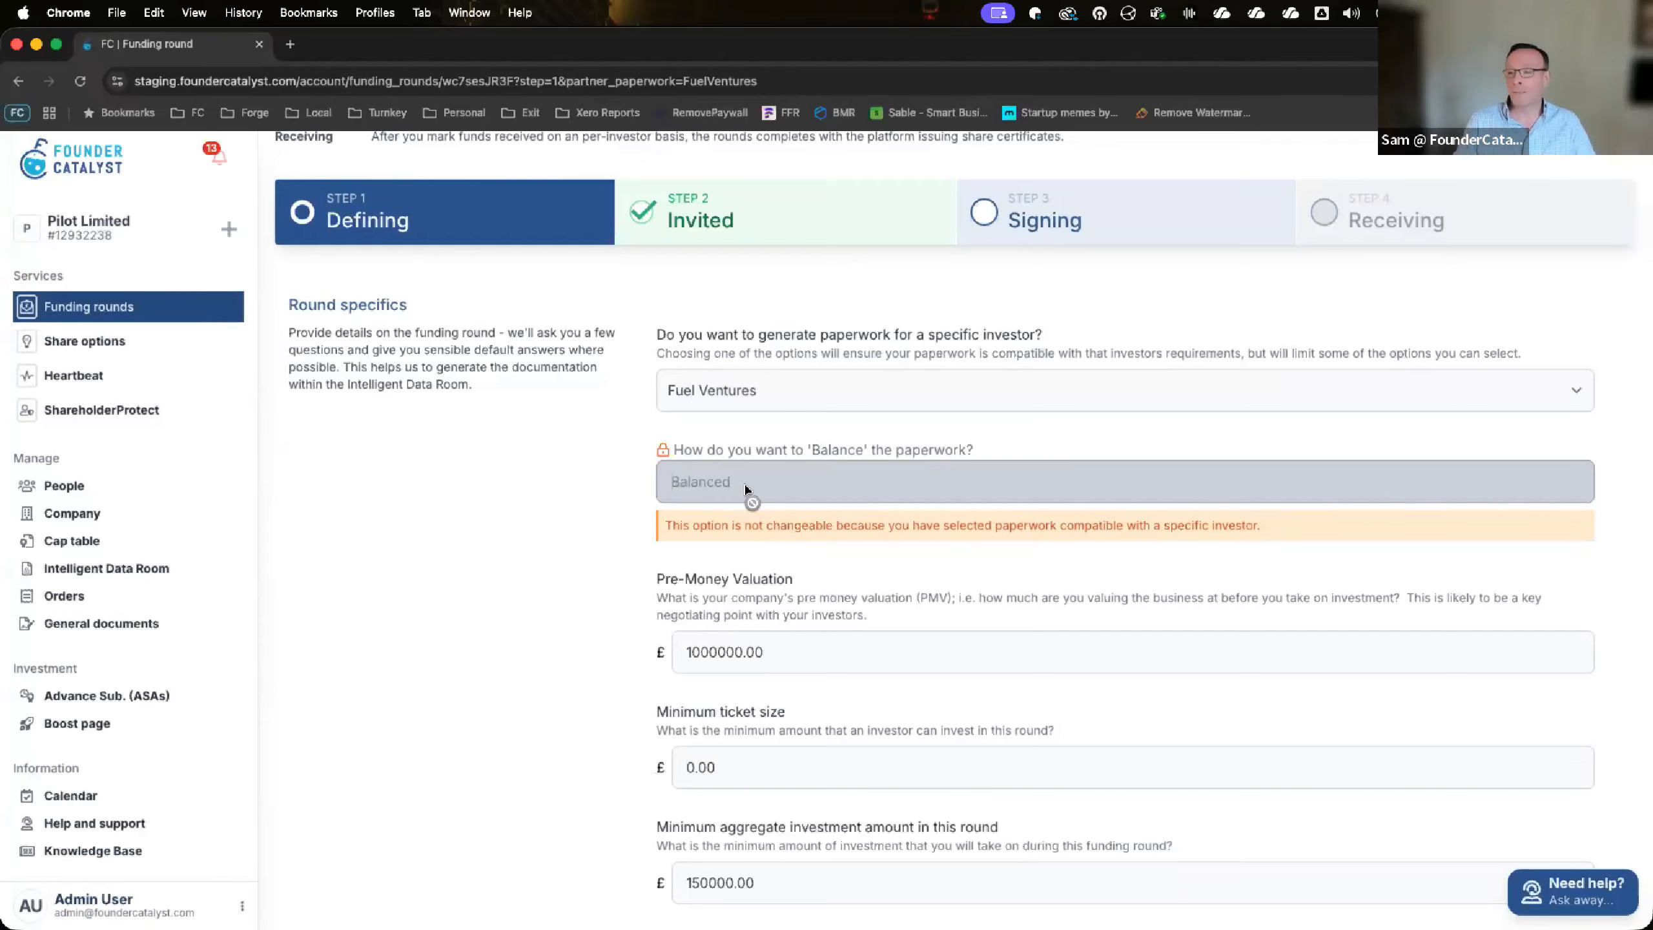
Set the specific investor question back to "No, I don't want to generate paperwork for a specific investor"
click(757, 395)
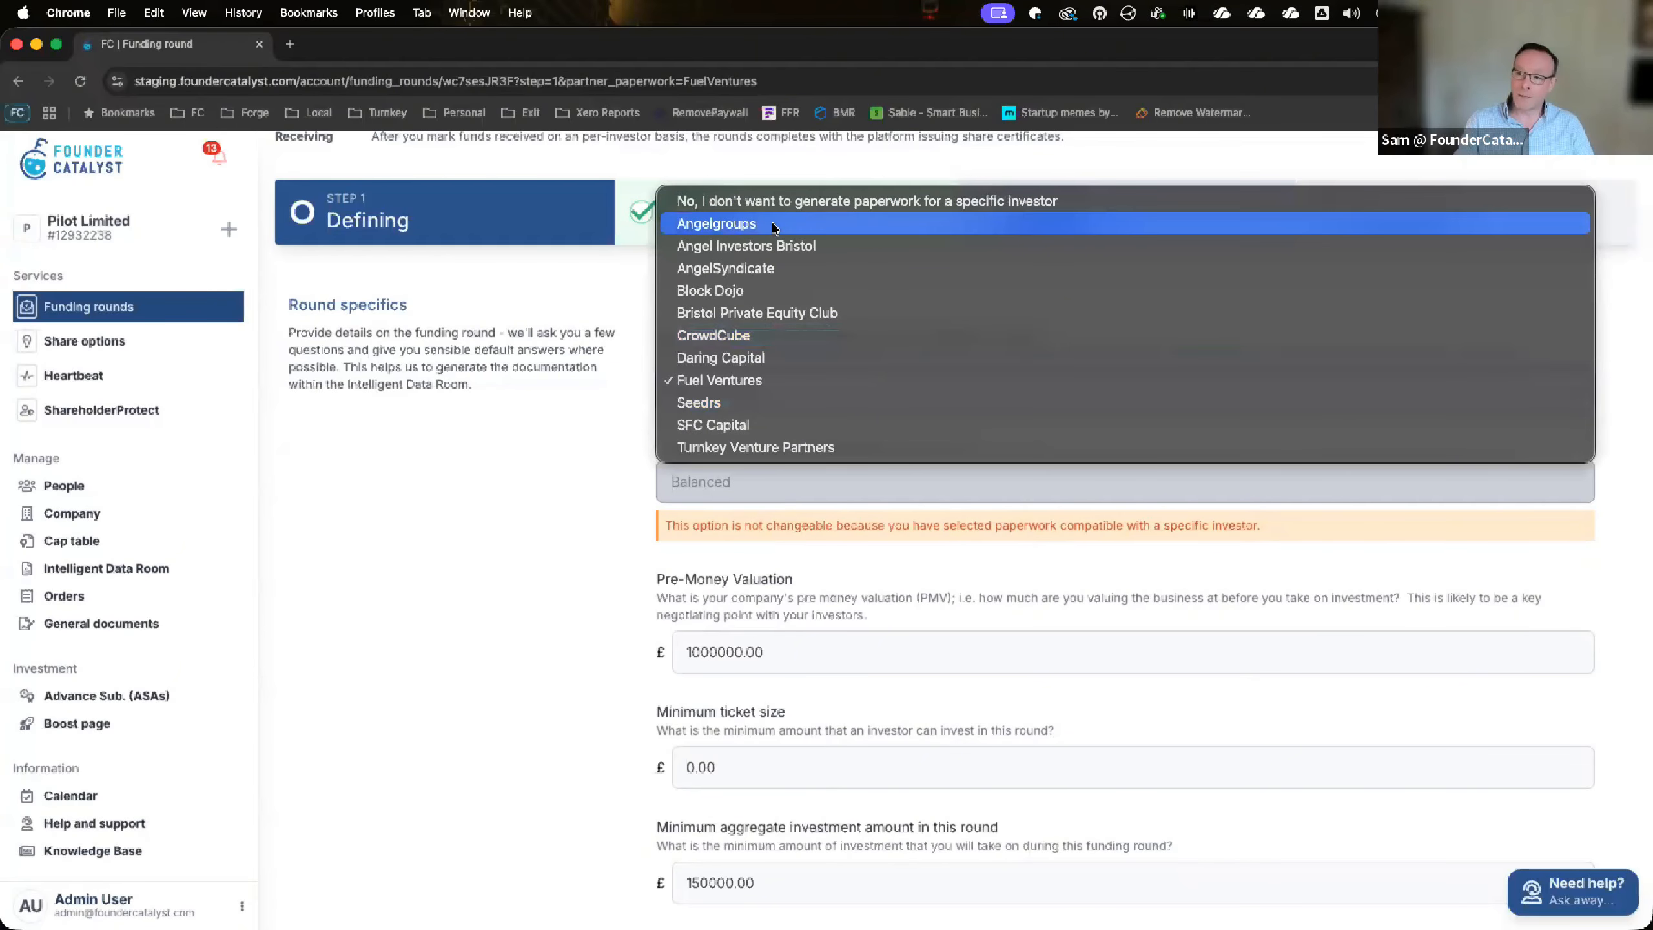
click(769, 202)
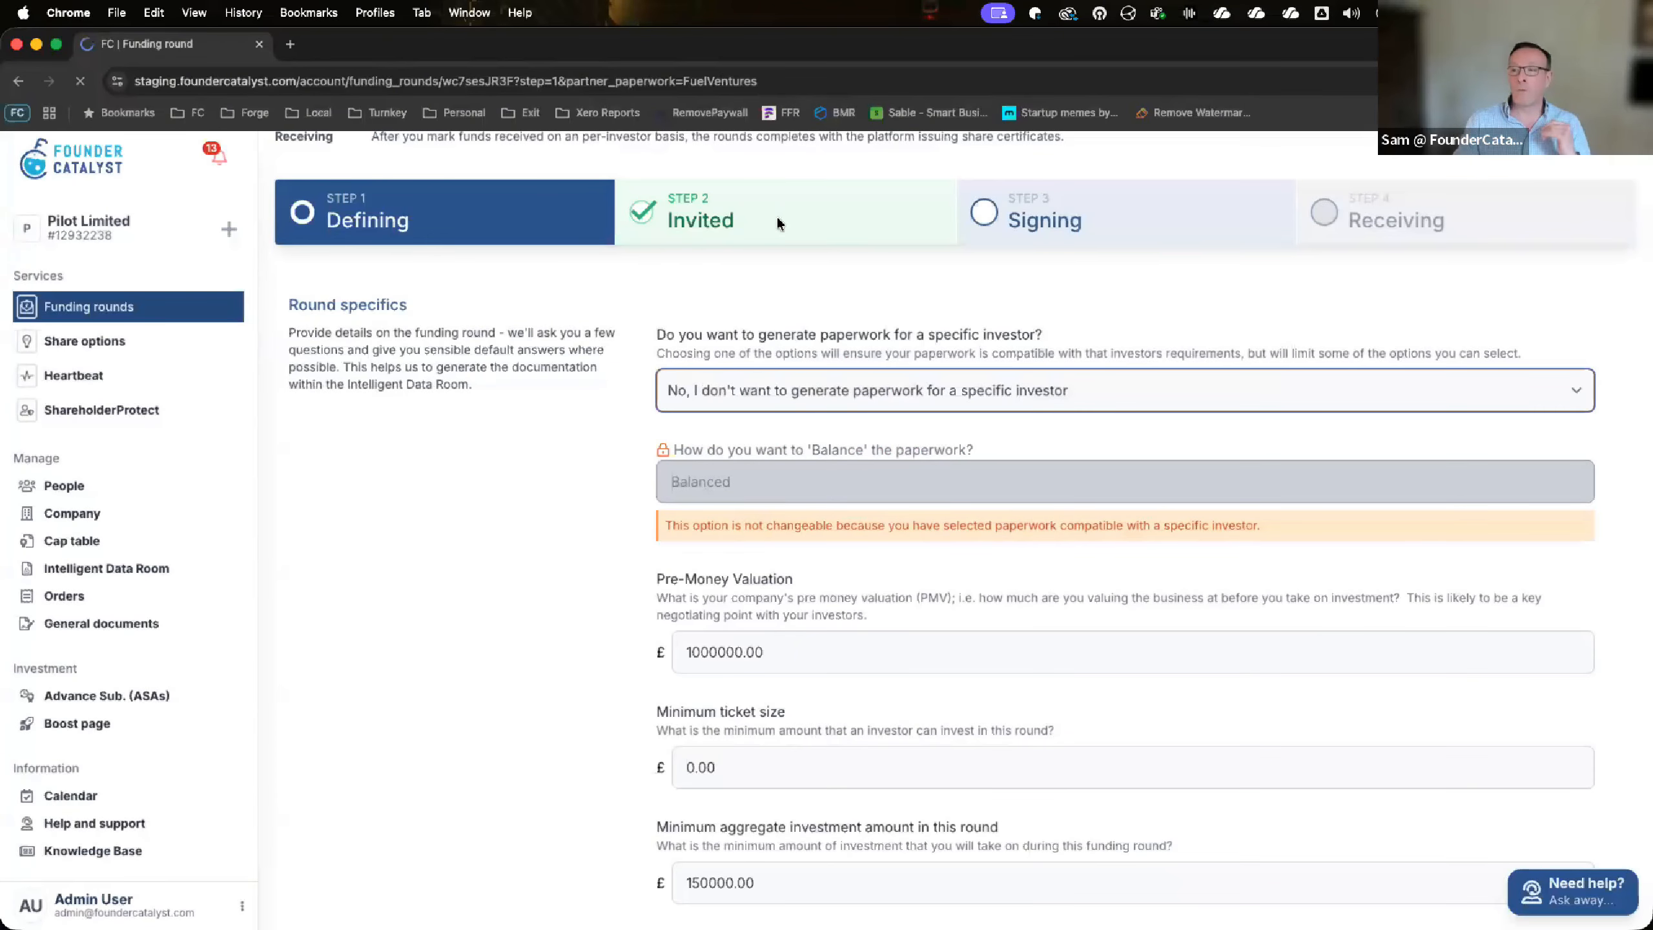
scroll(802, 276, down, 2)
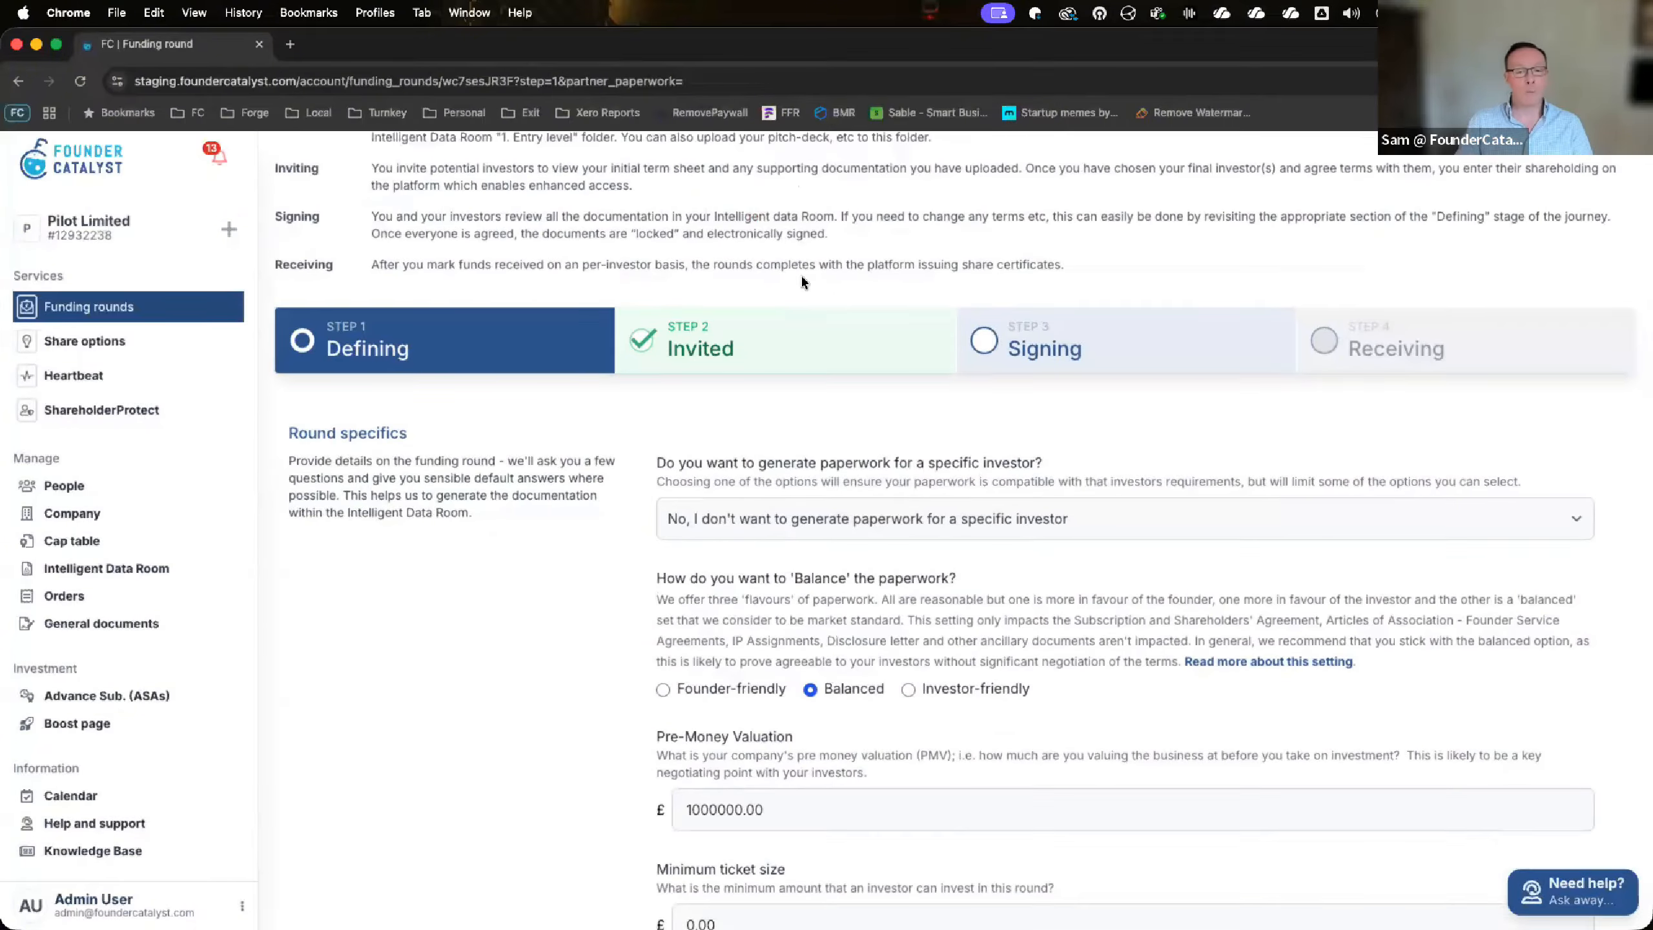
scroll(716, 485, down, 5)
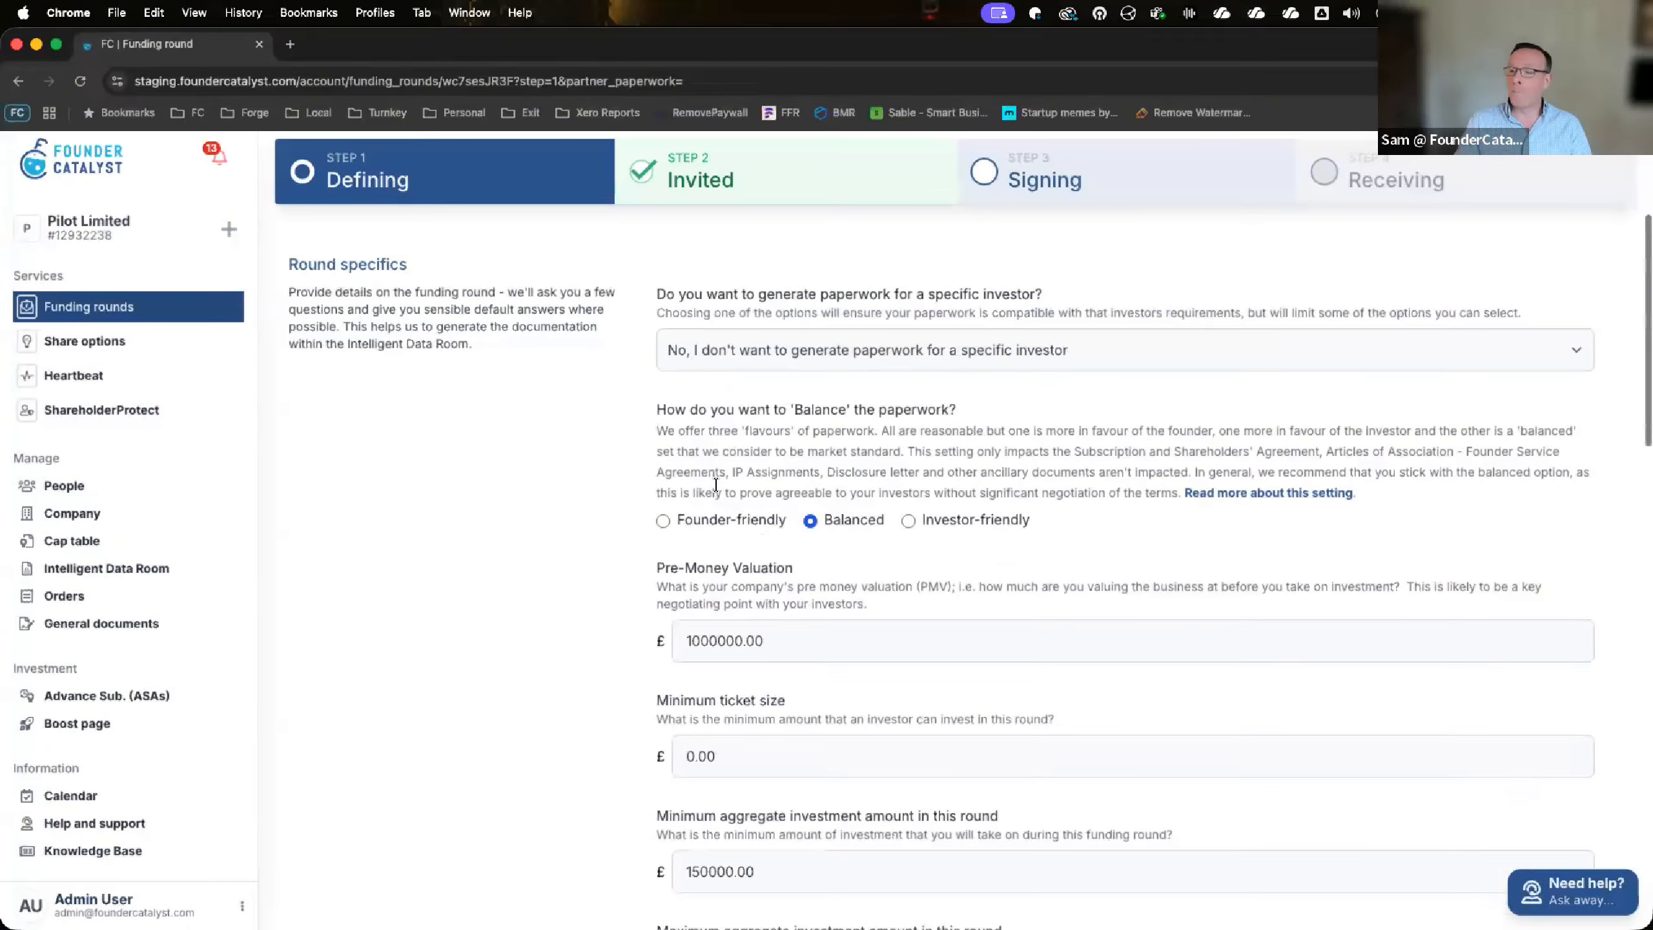
click(840, 352)
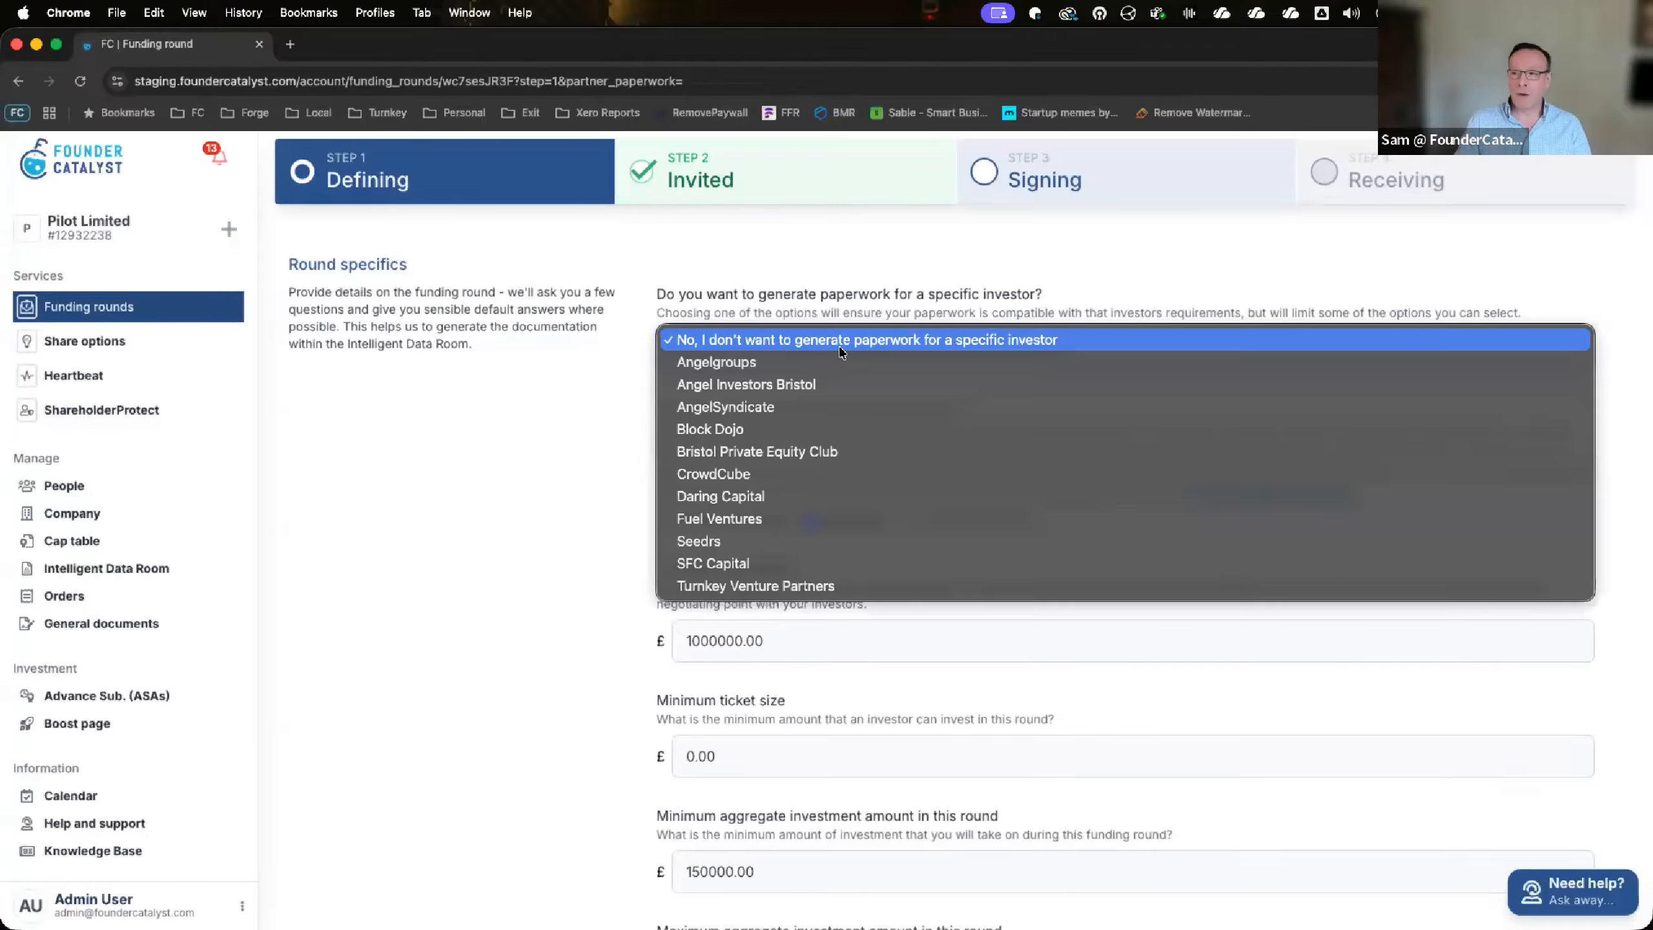
click(840, 346)
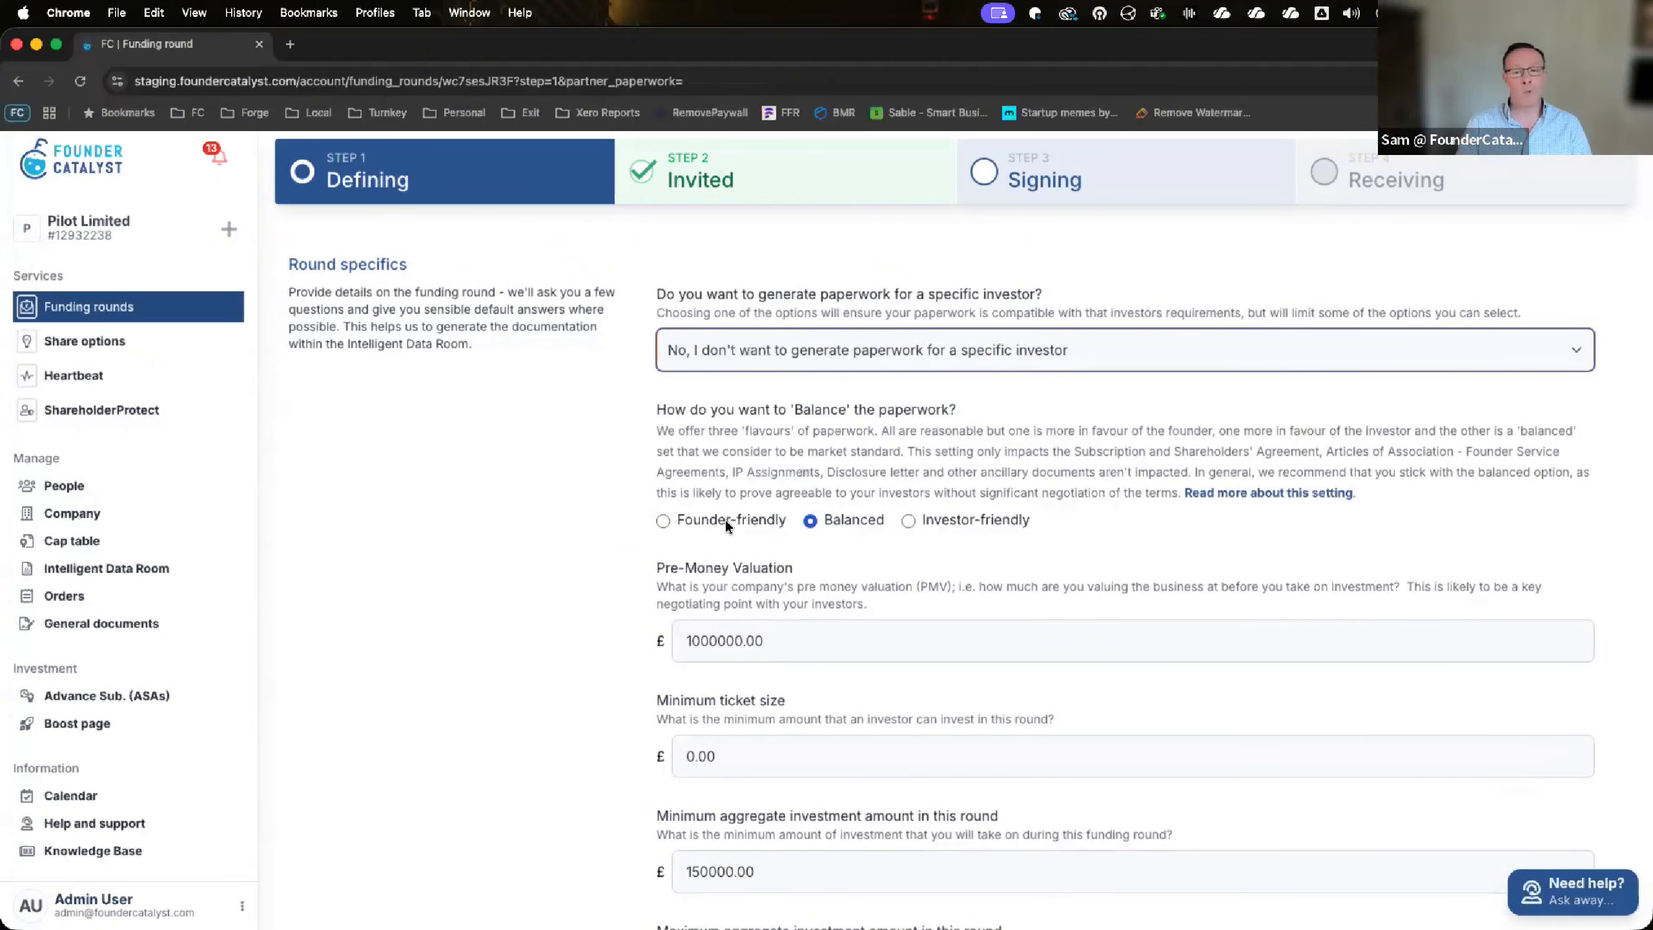
Review the paperwork balance, pre-money valuation, minimum ticket size, and minimum and maximum aggregate investment settings
scroll(725, 520, down, 2)
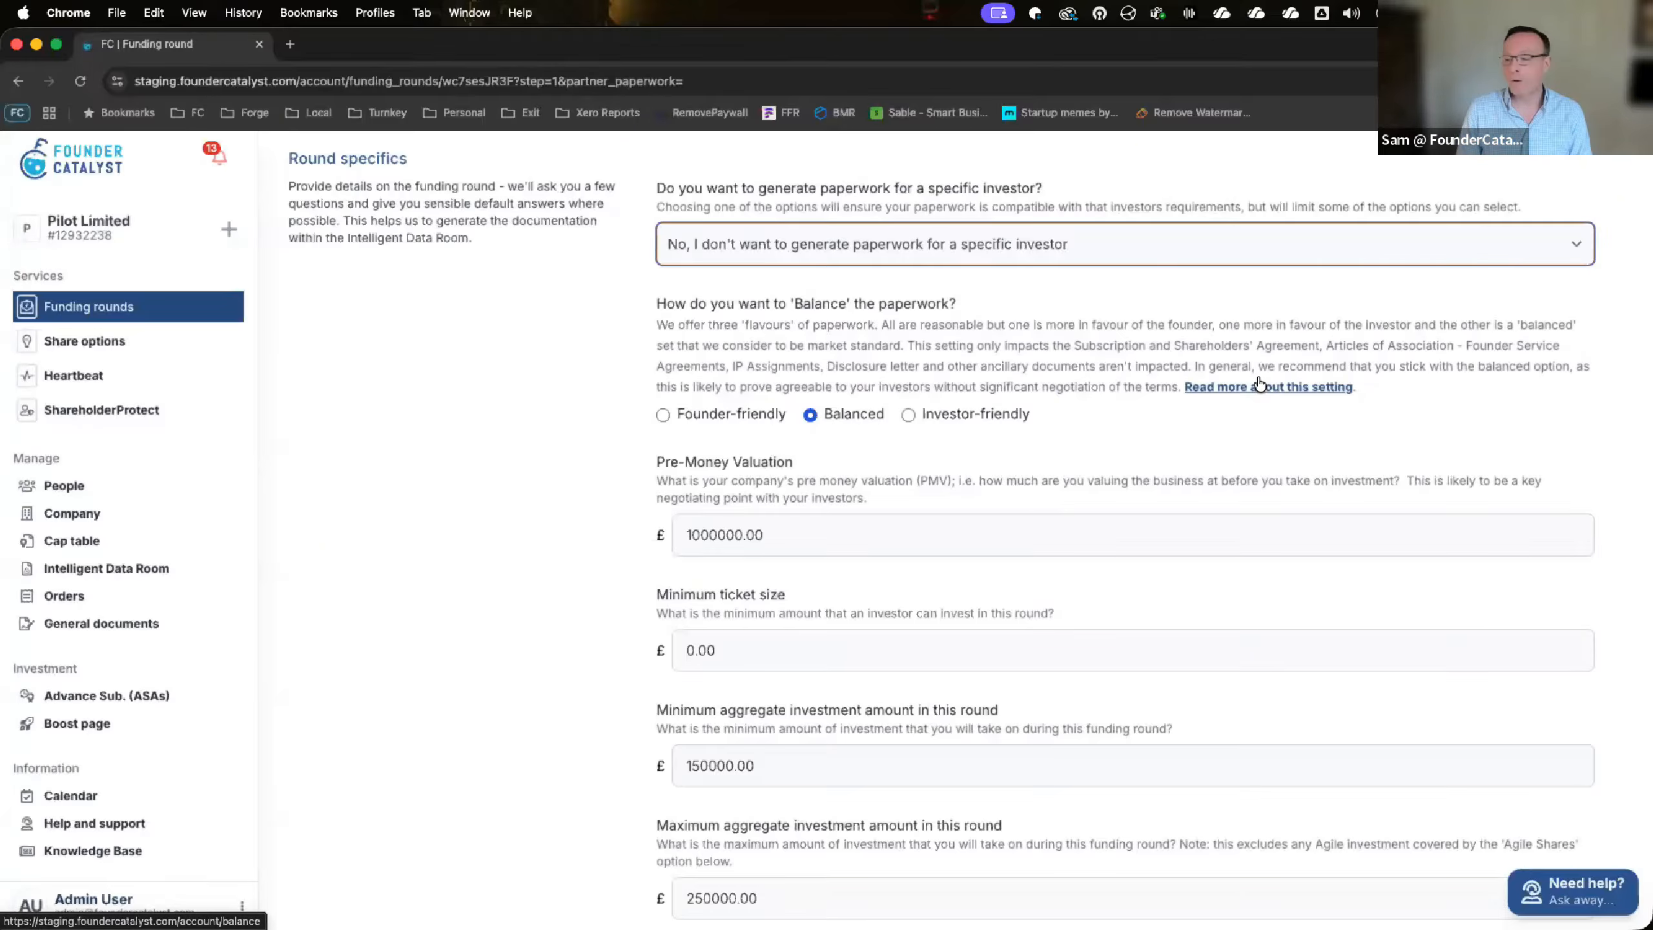
scroll(976, 367, down, 3)
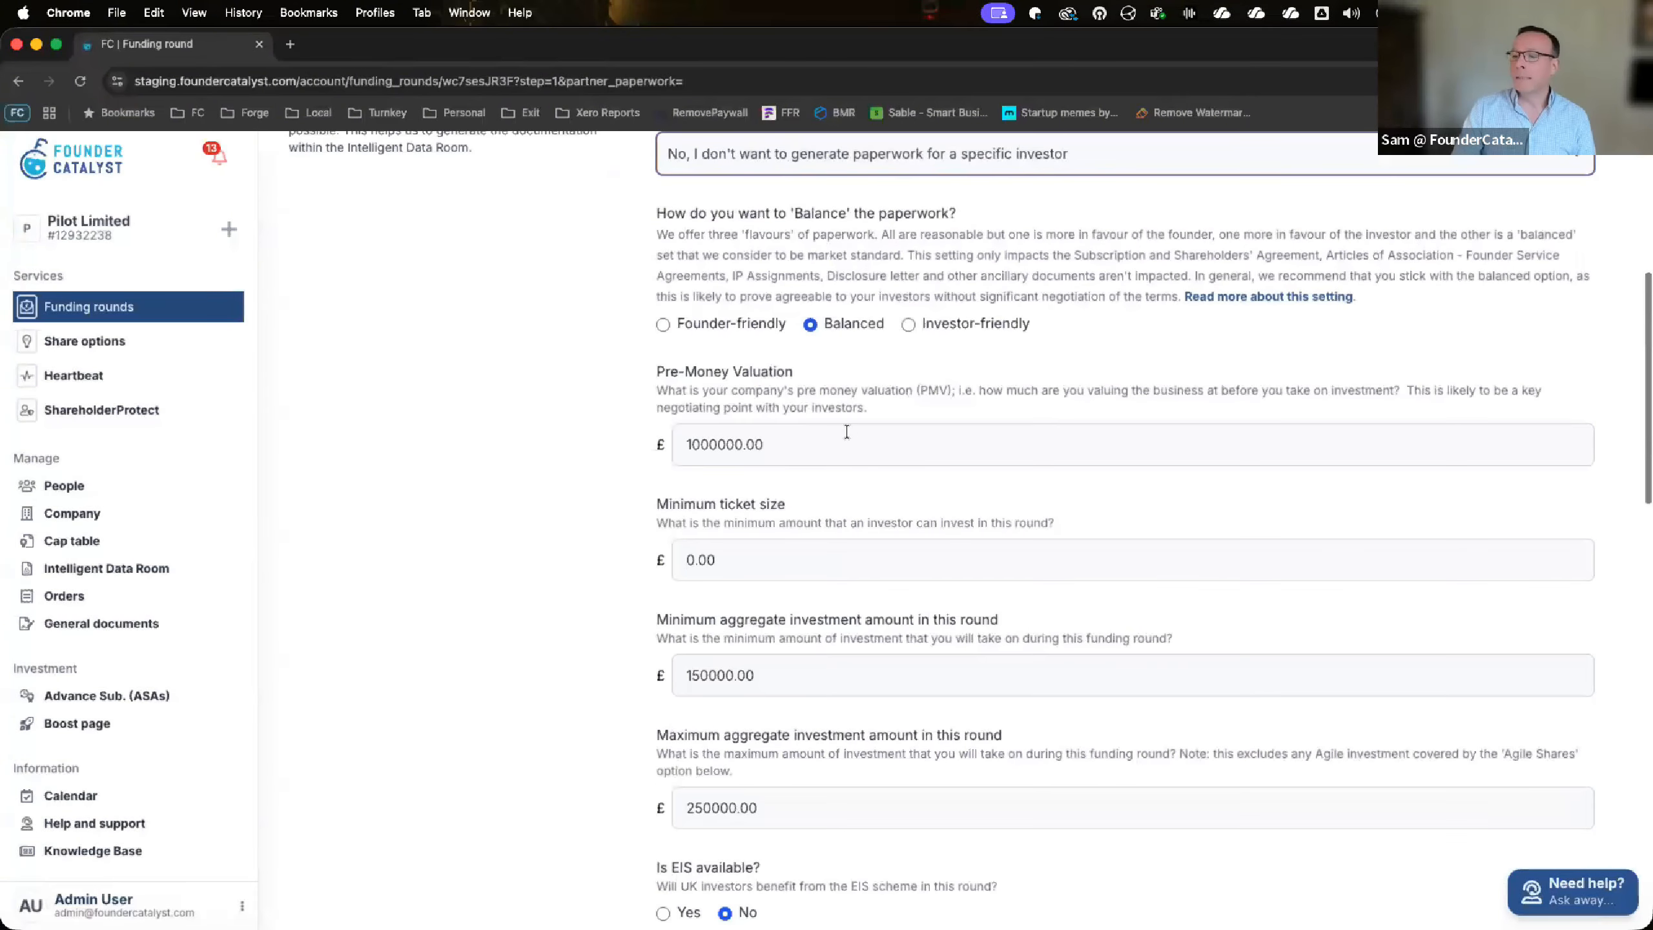
click(841, 435)
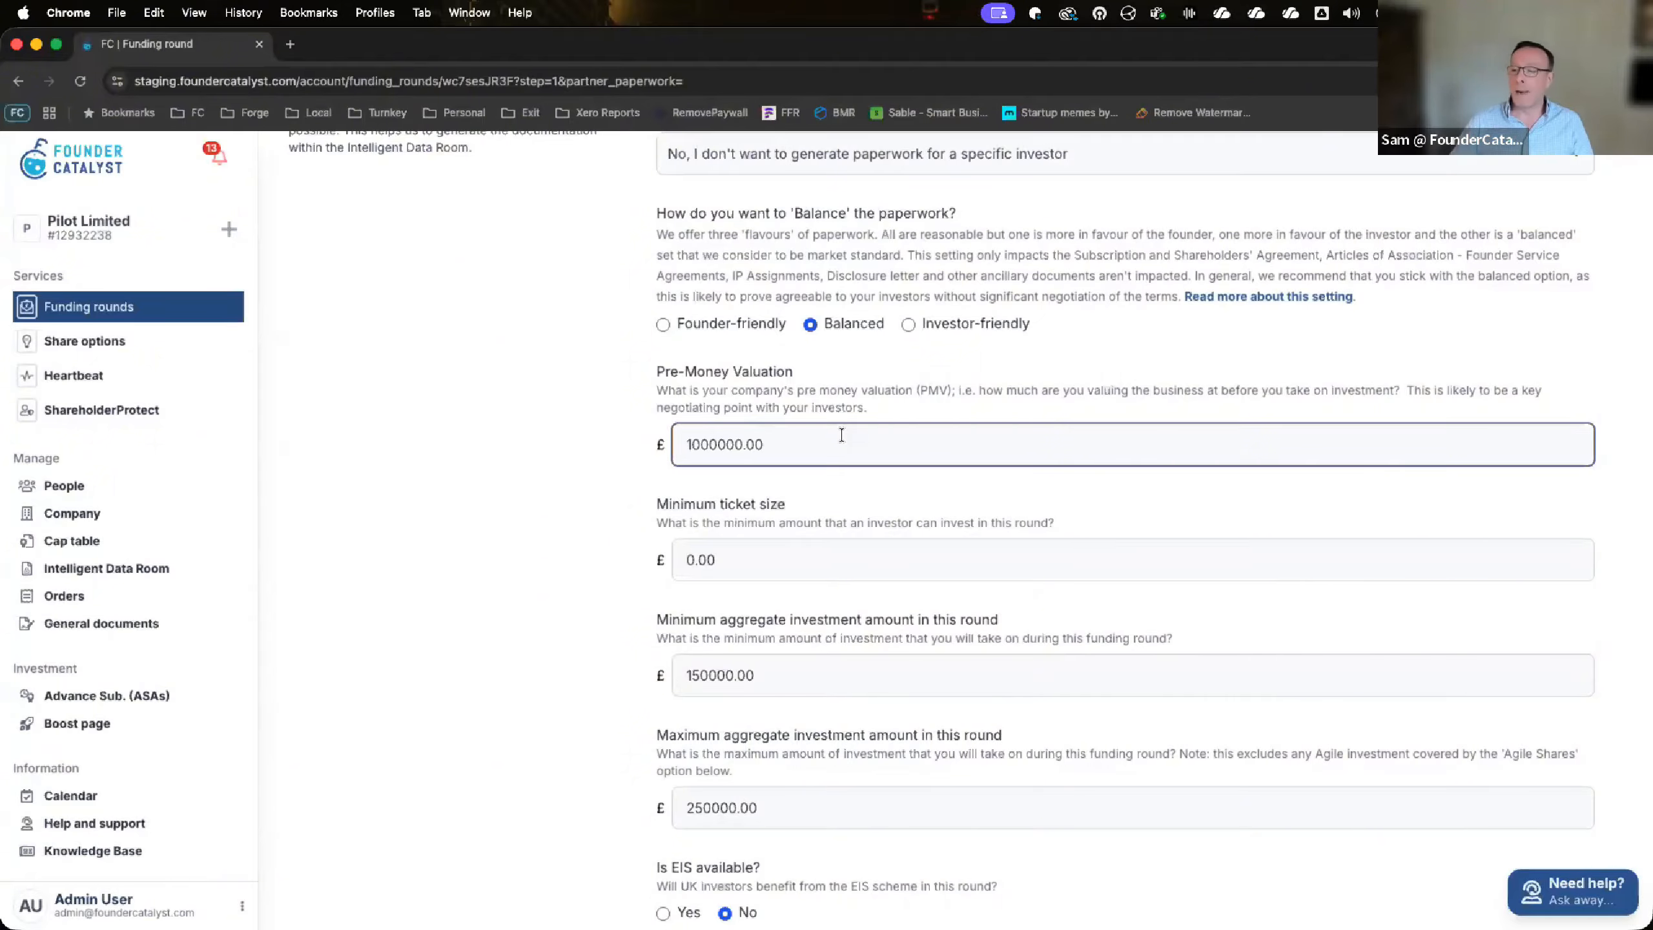
scroll(842, 435, down, 3)
click(728, 363)
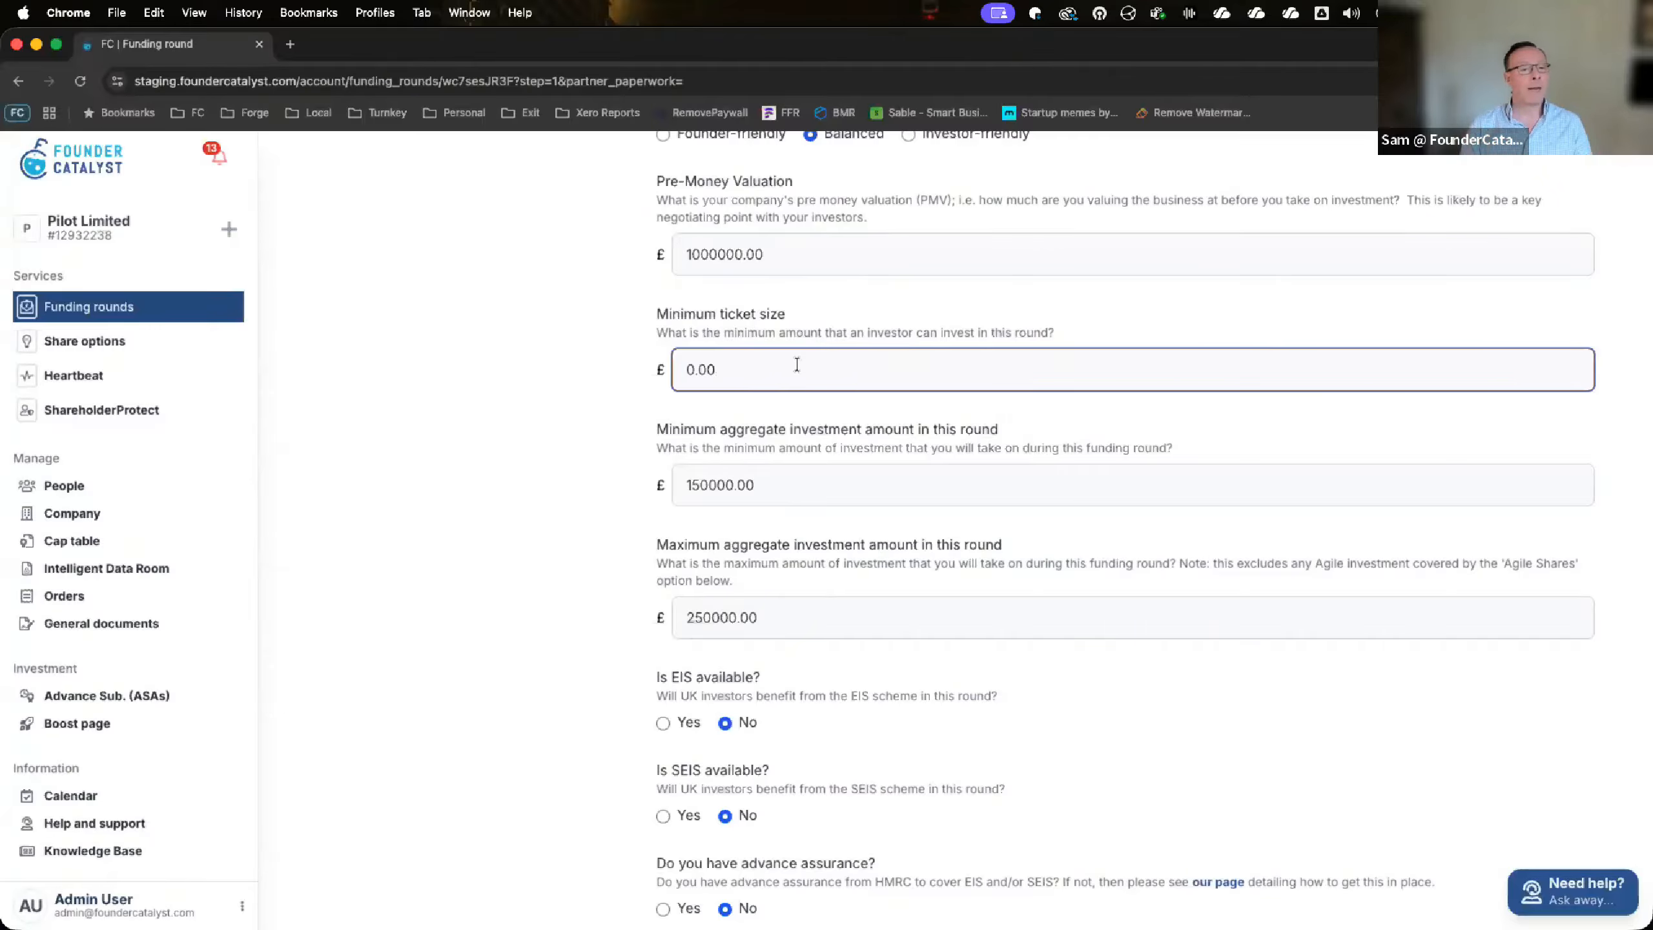
scroll(797, 365, down, 1)
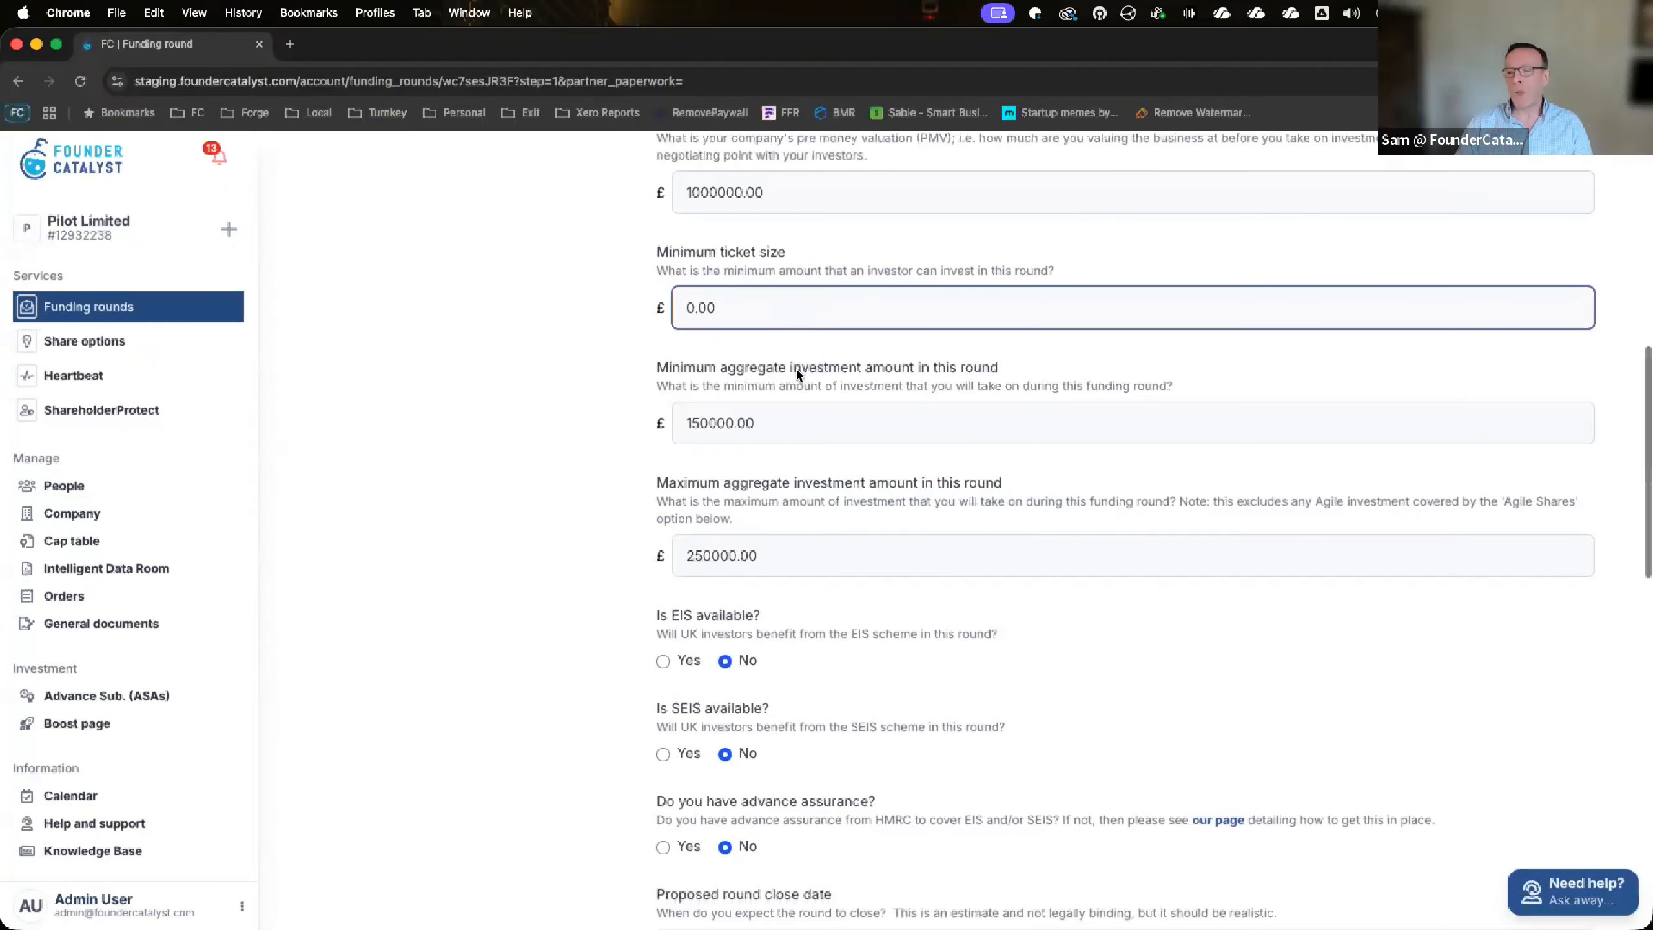
click(795, 418)
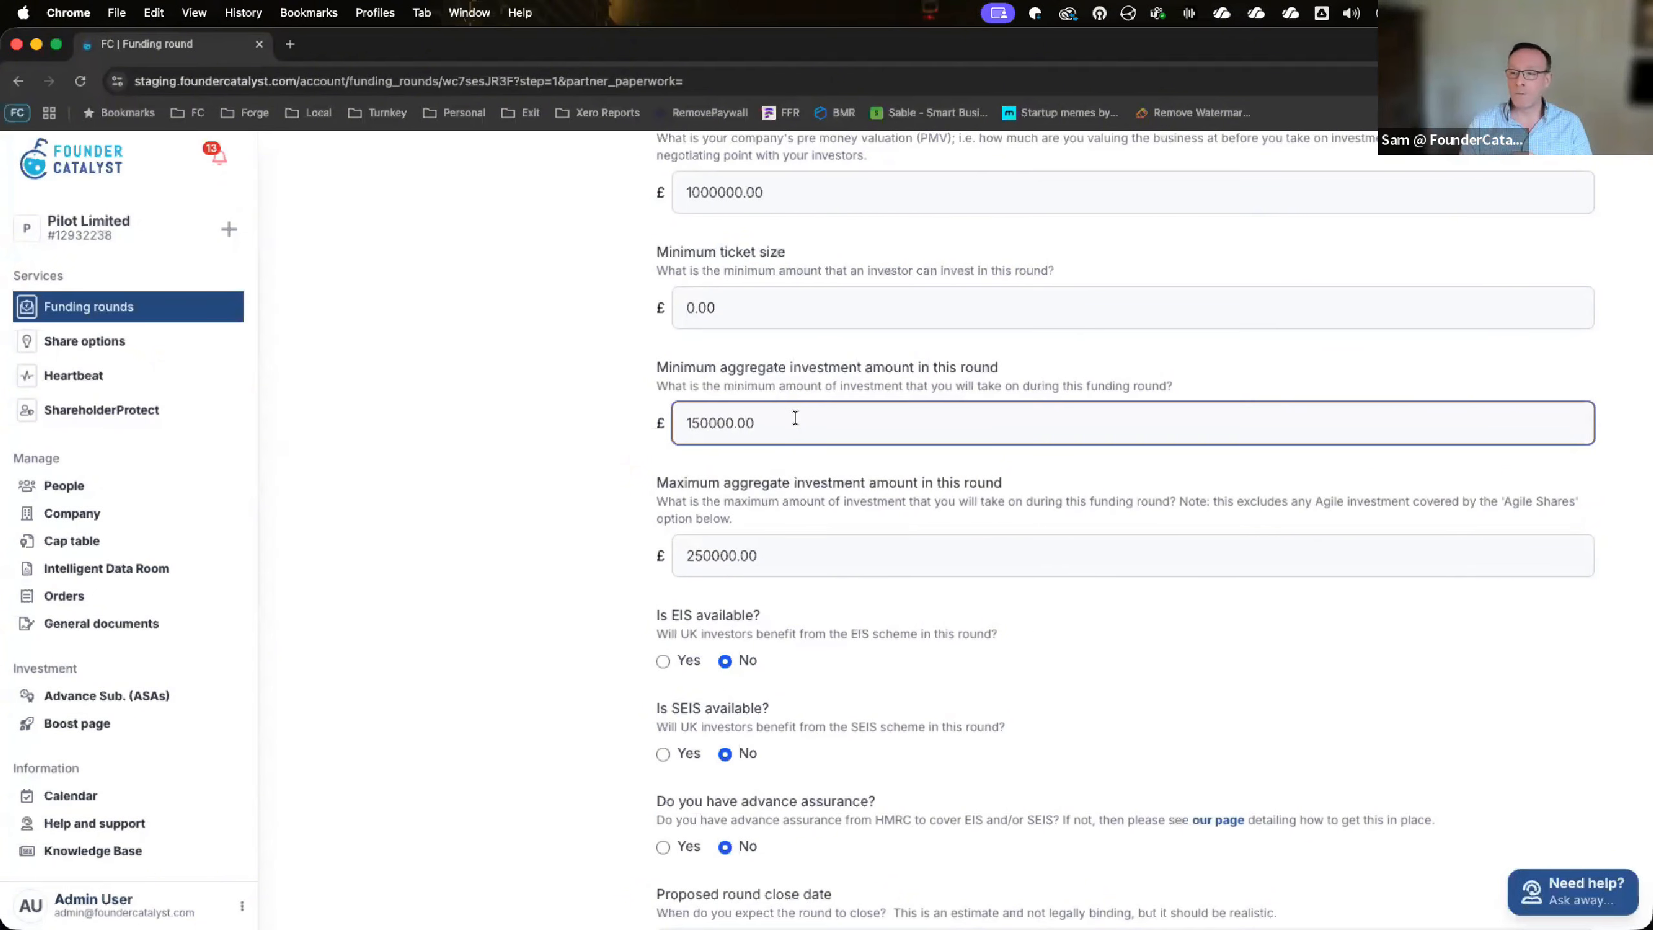
scroll(791, 430, down, 3)
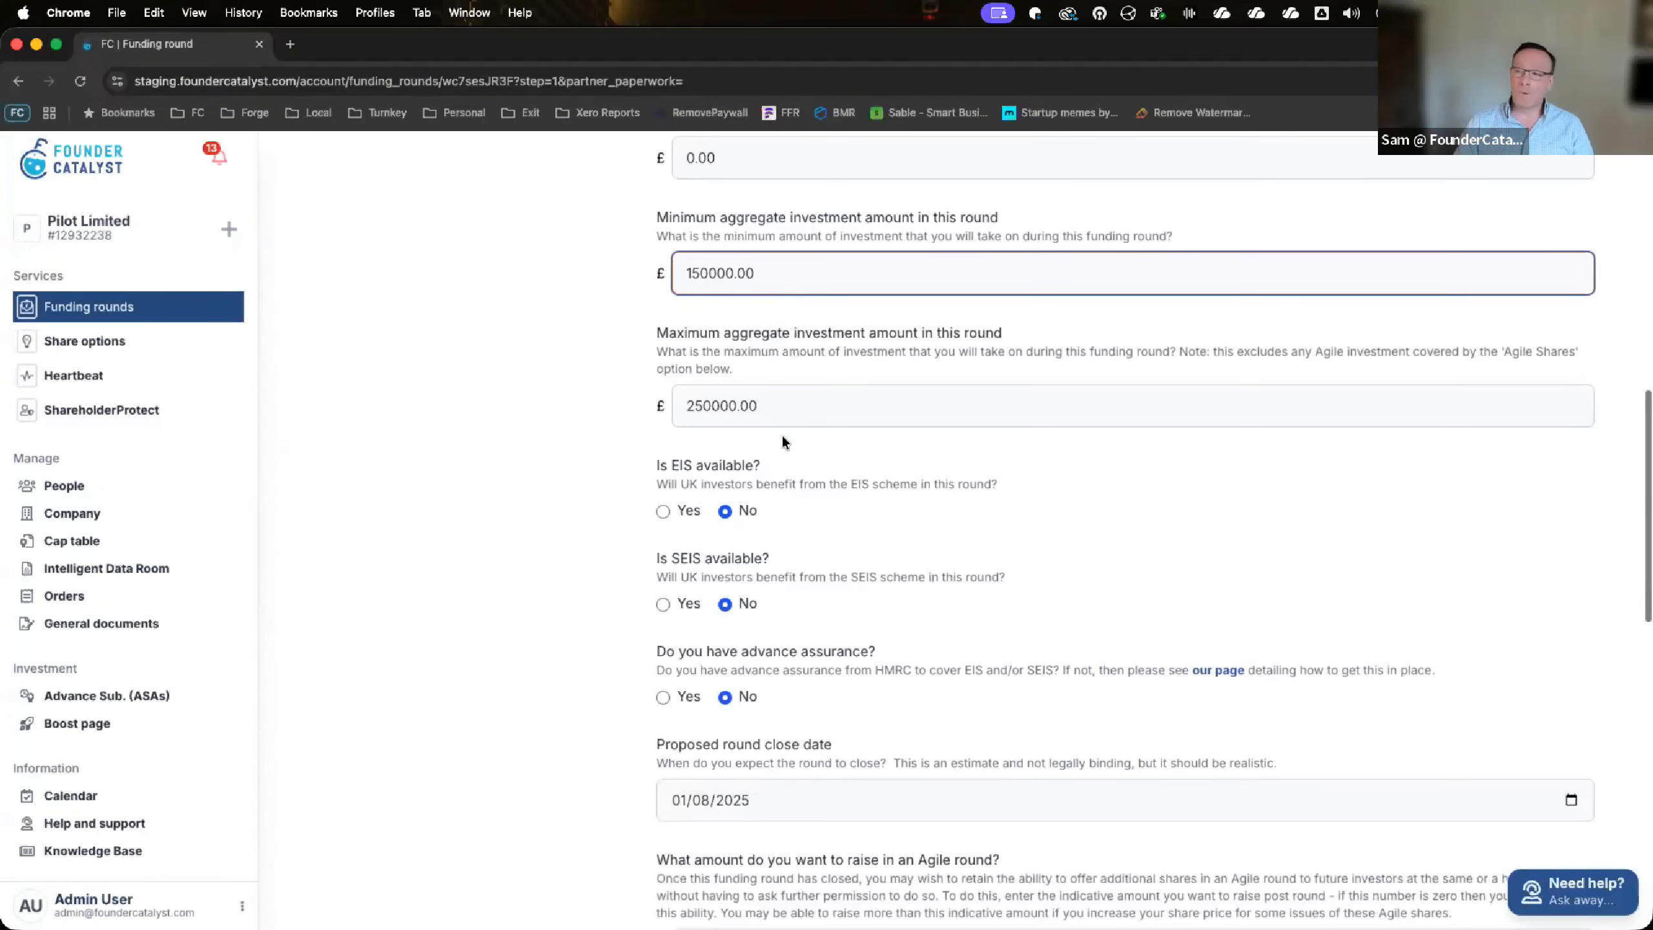
click(782, 406)
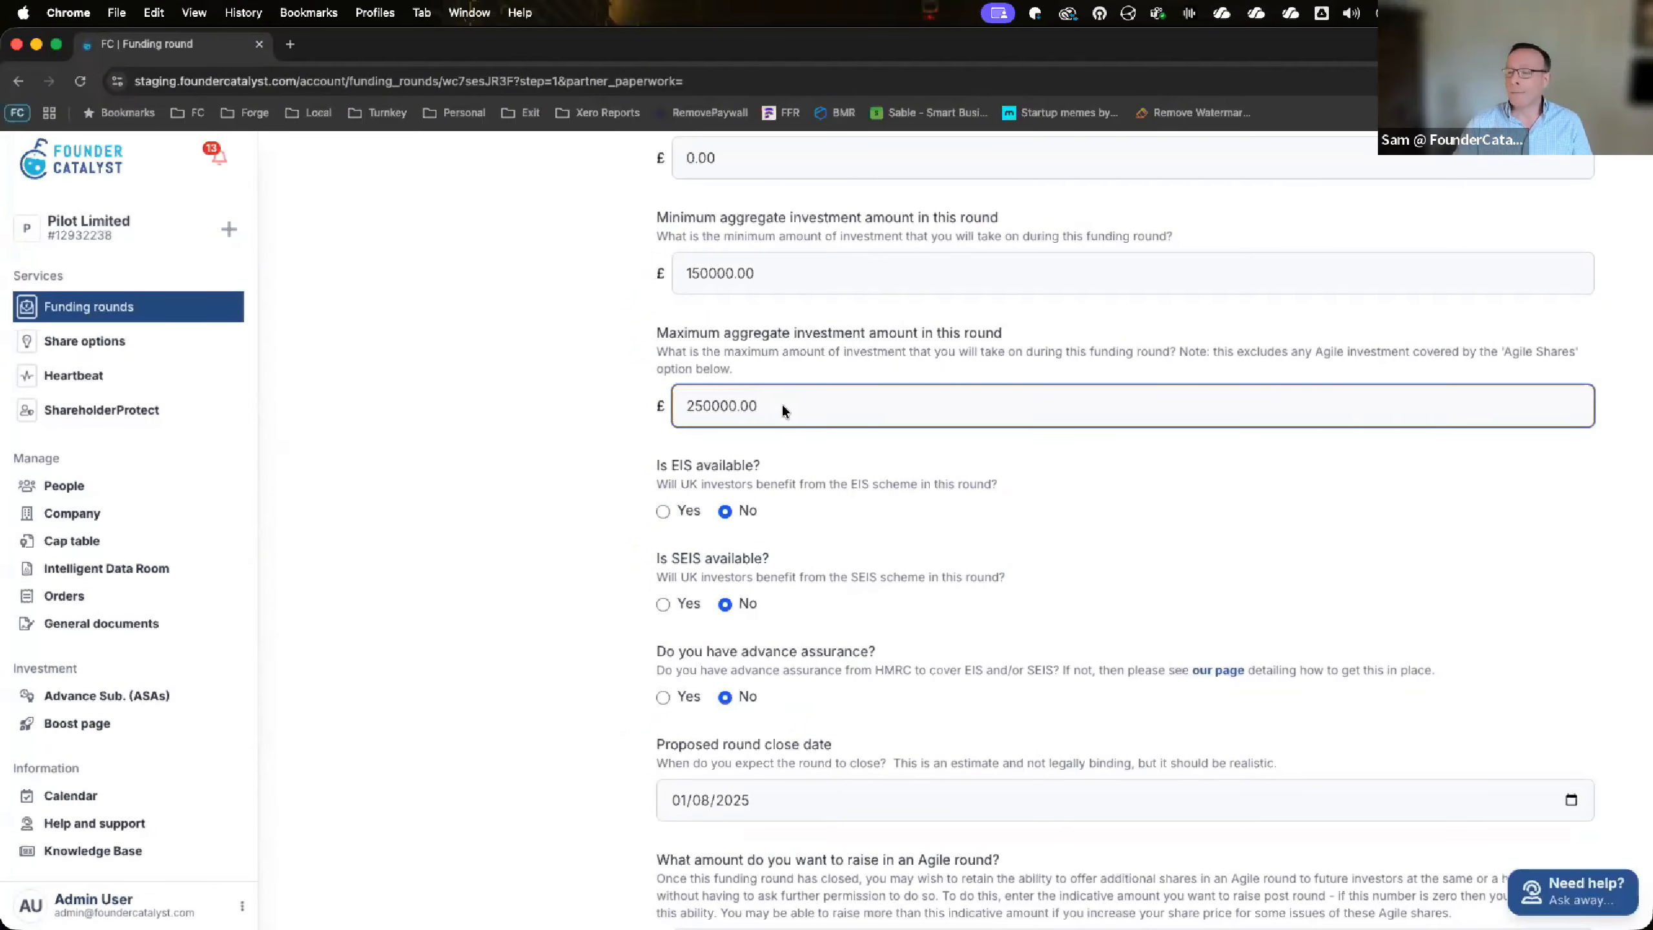
Mark both EIS and SEIS as available for this round by answering Yes to each
scroll(755, 404, down, 2)
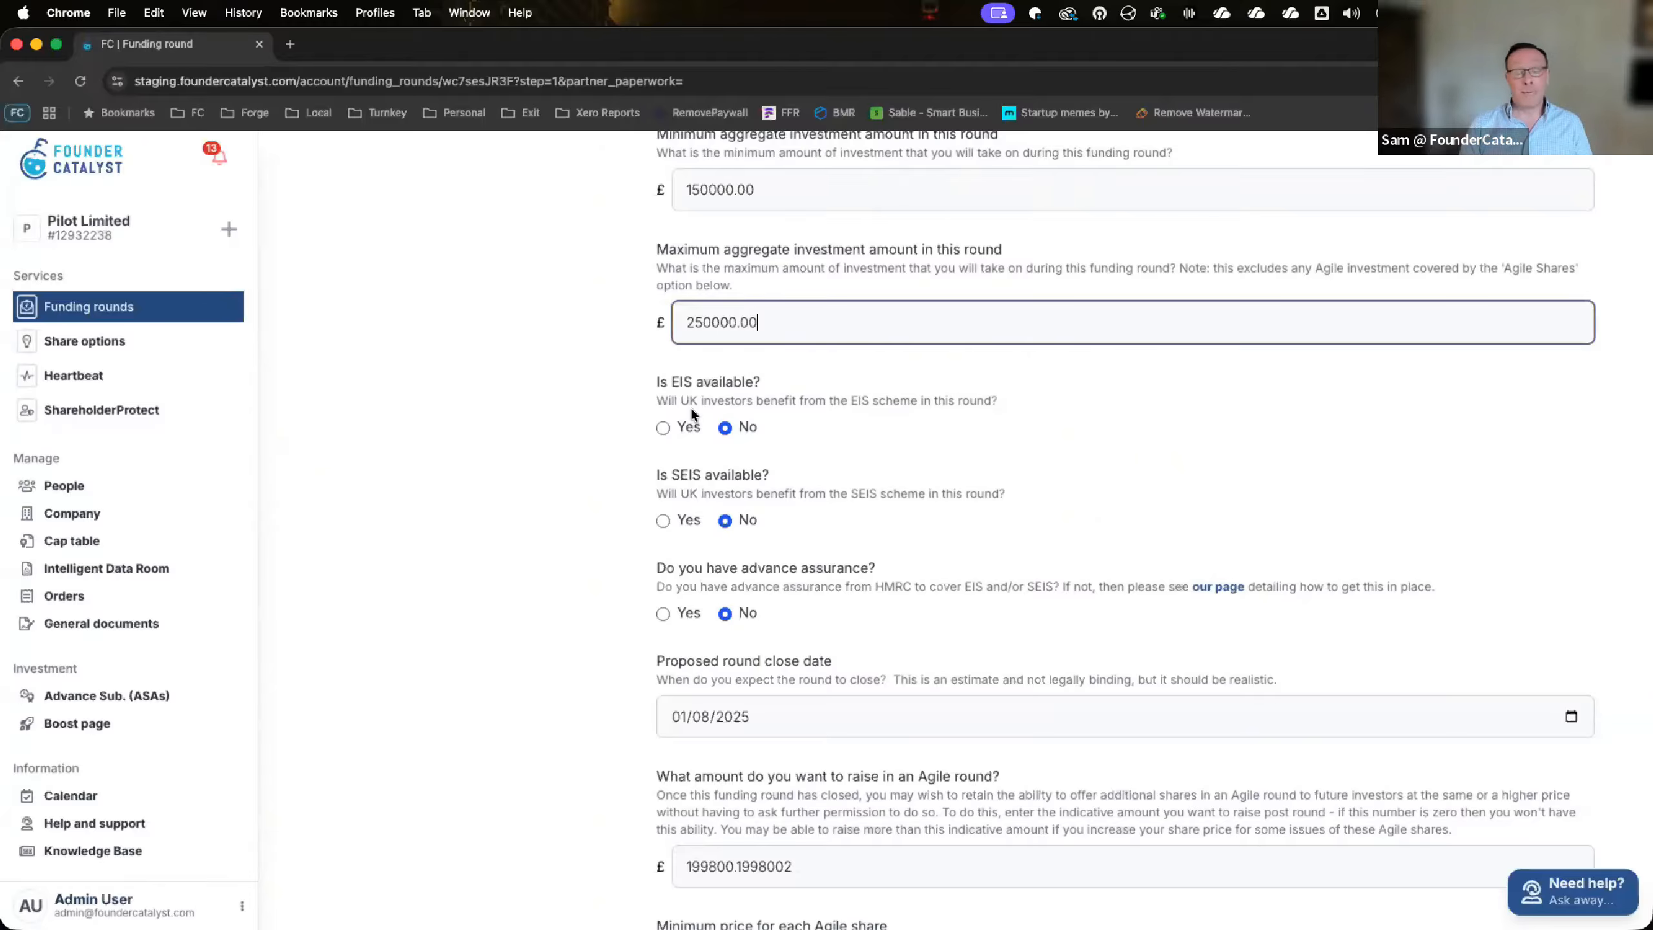
click(663, 428)
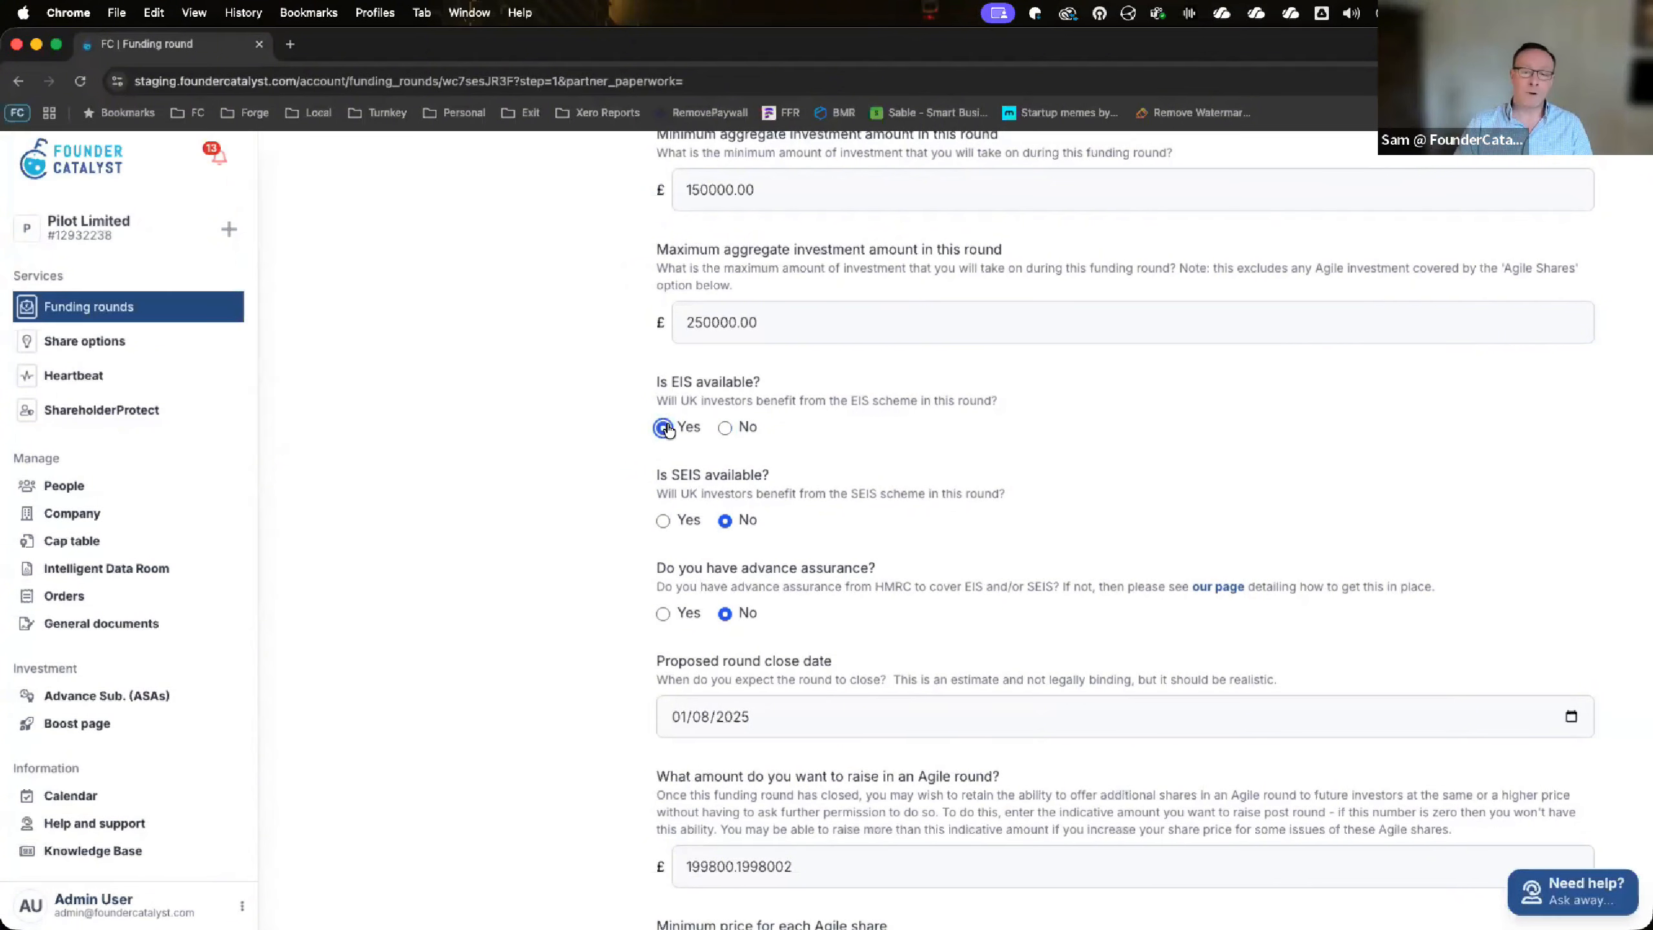
scroll(663, 492, down, 3)
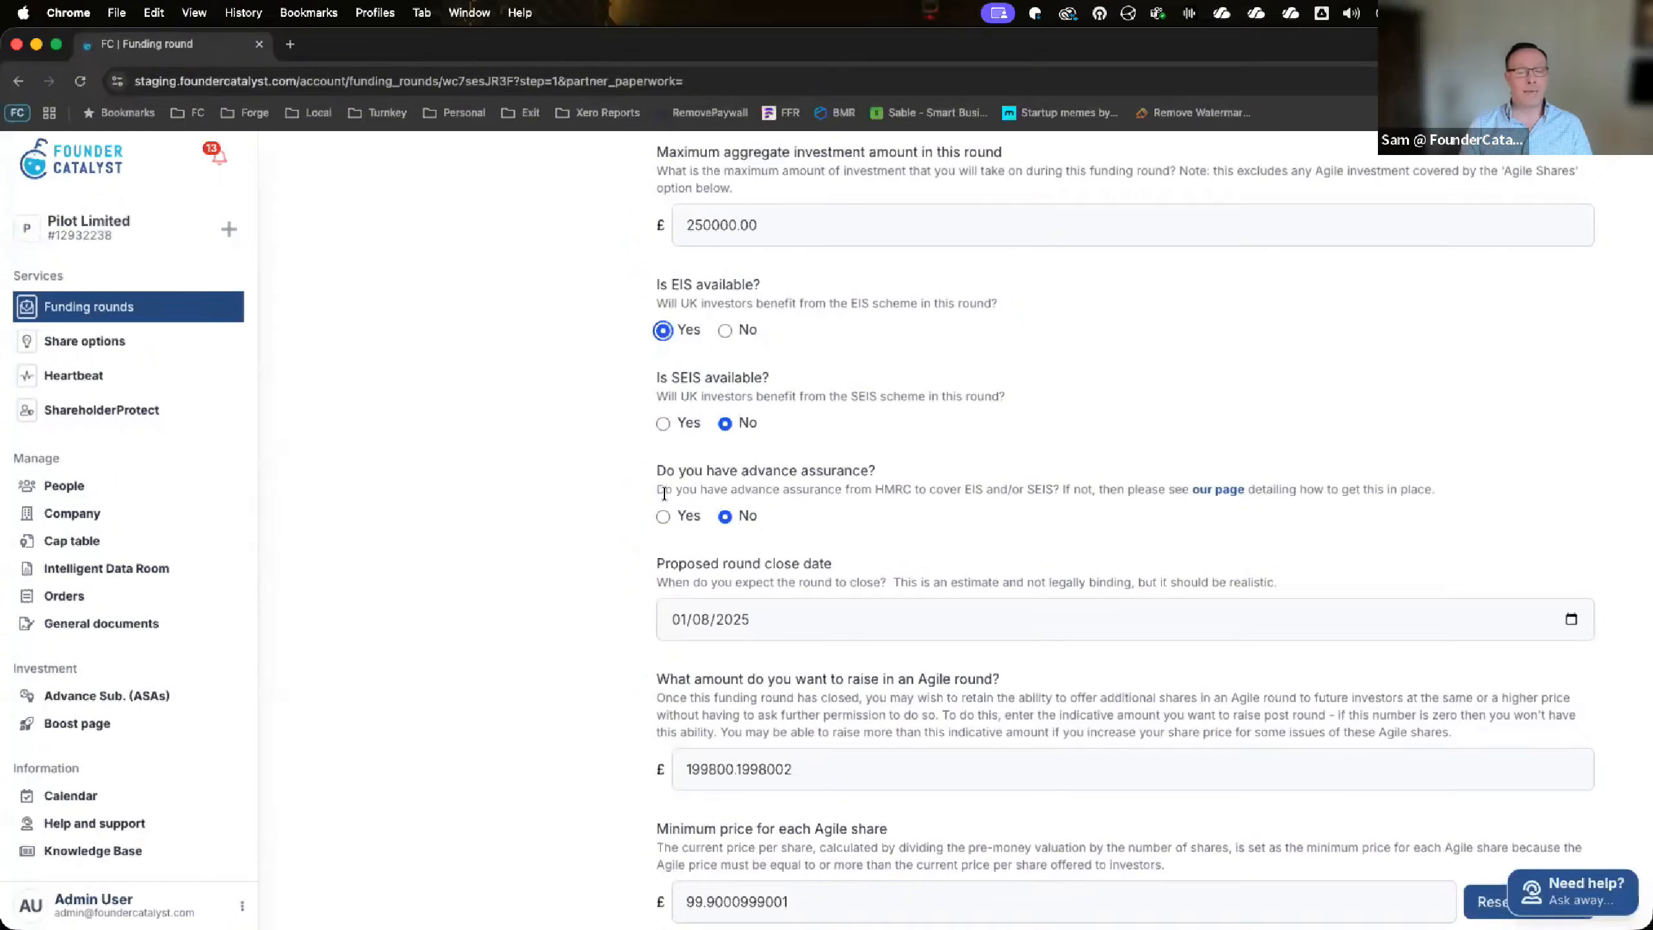
click(663, 423)
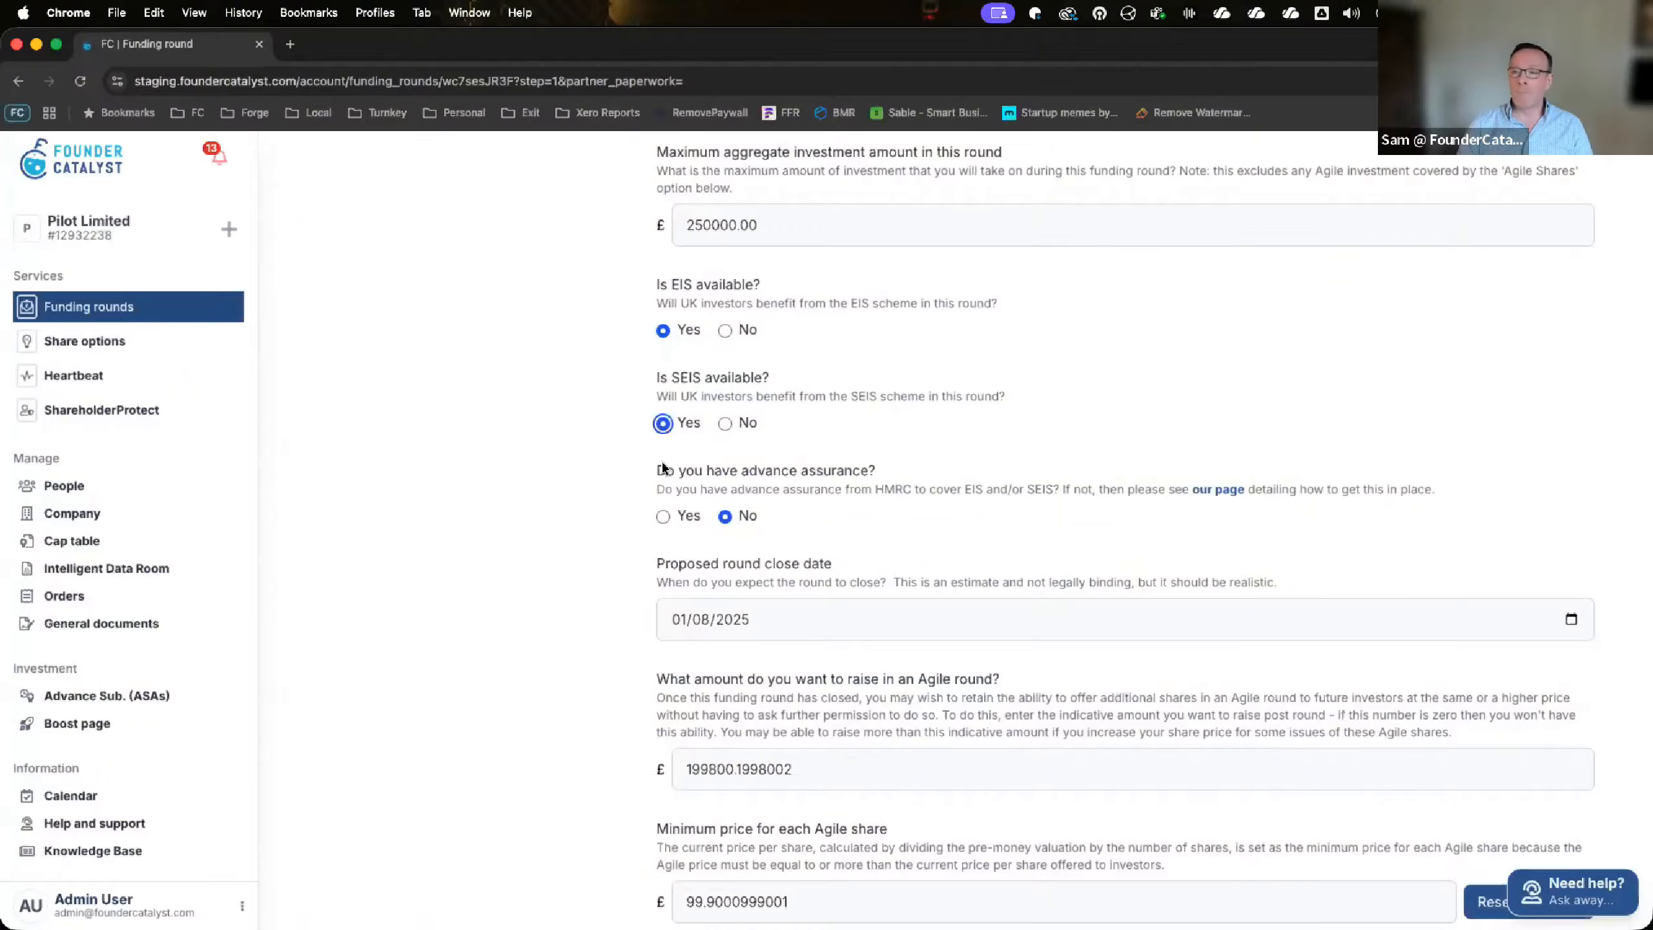
Set the proposed round close date to 01/12/2025
scroll(662, 466, down, 2)
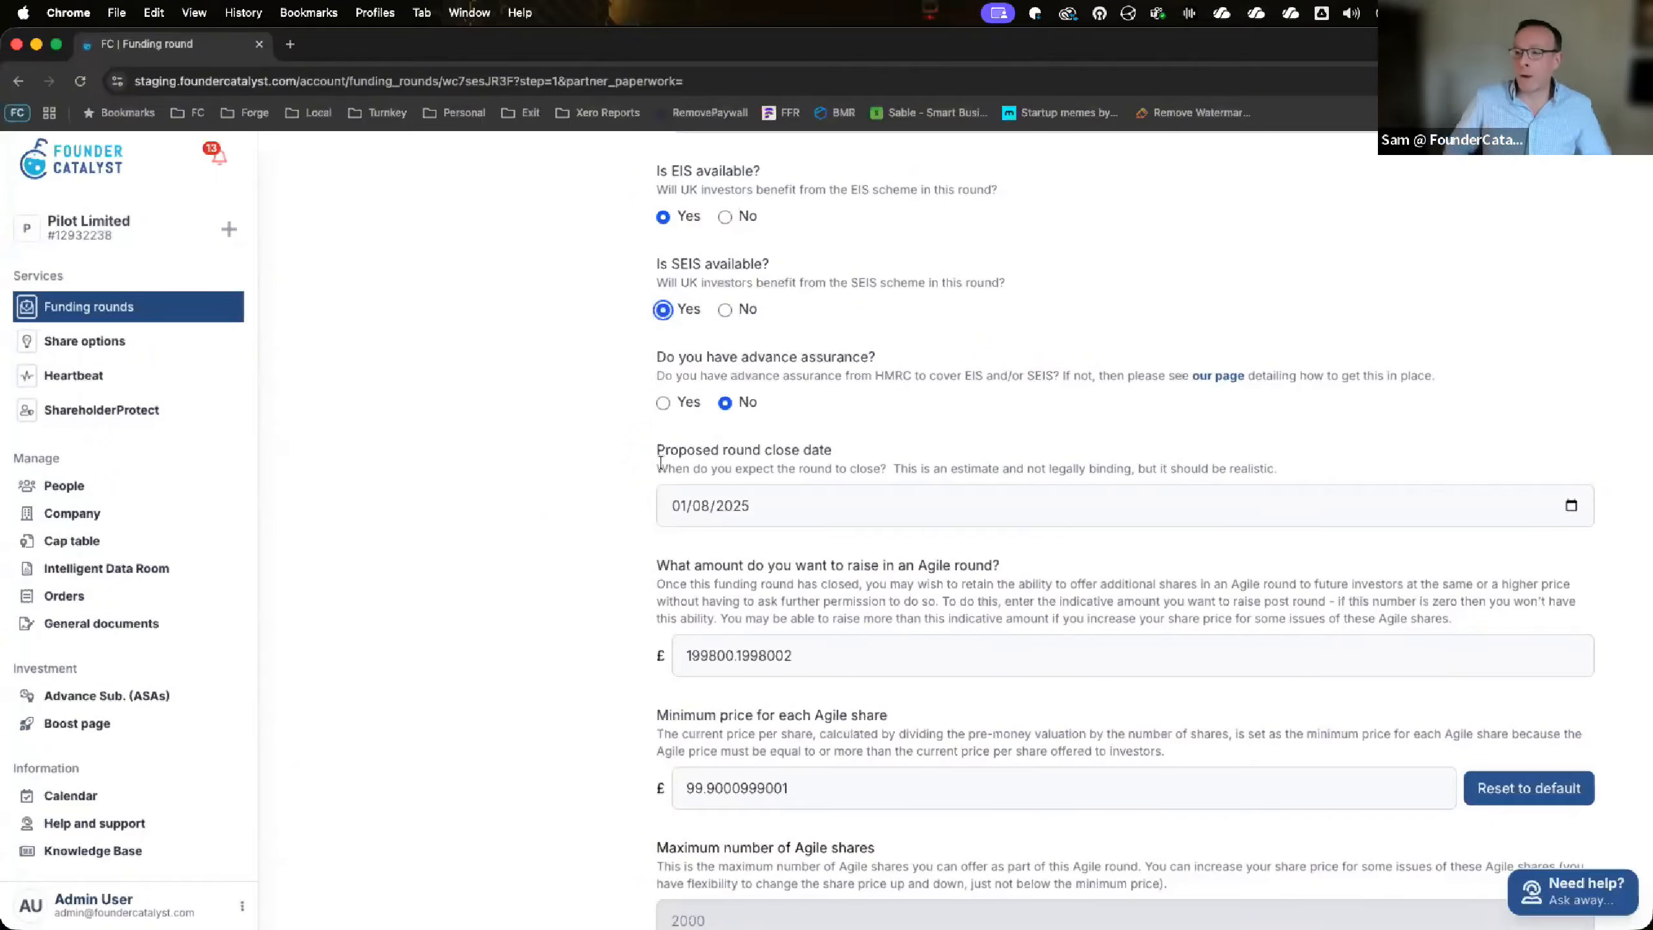
click(776, 501)
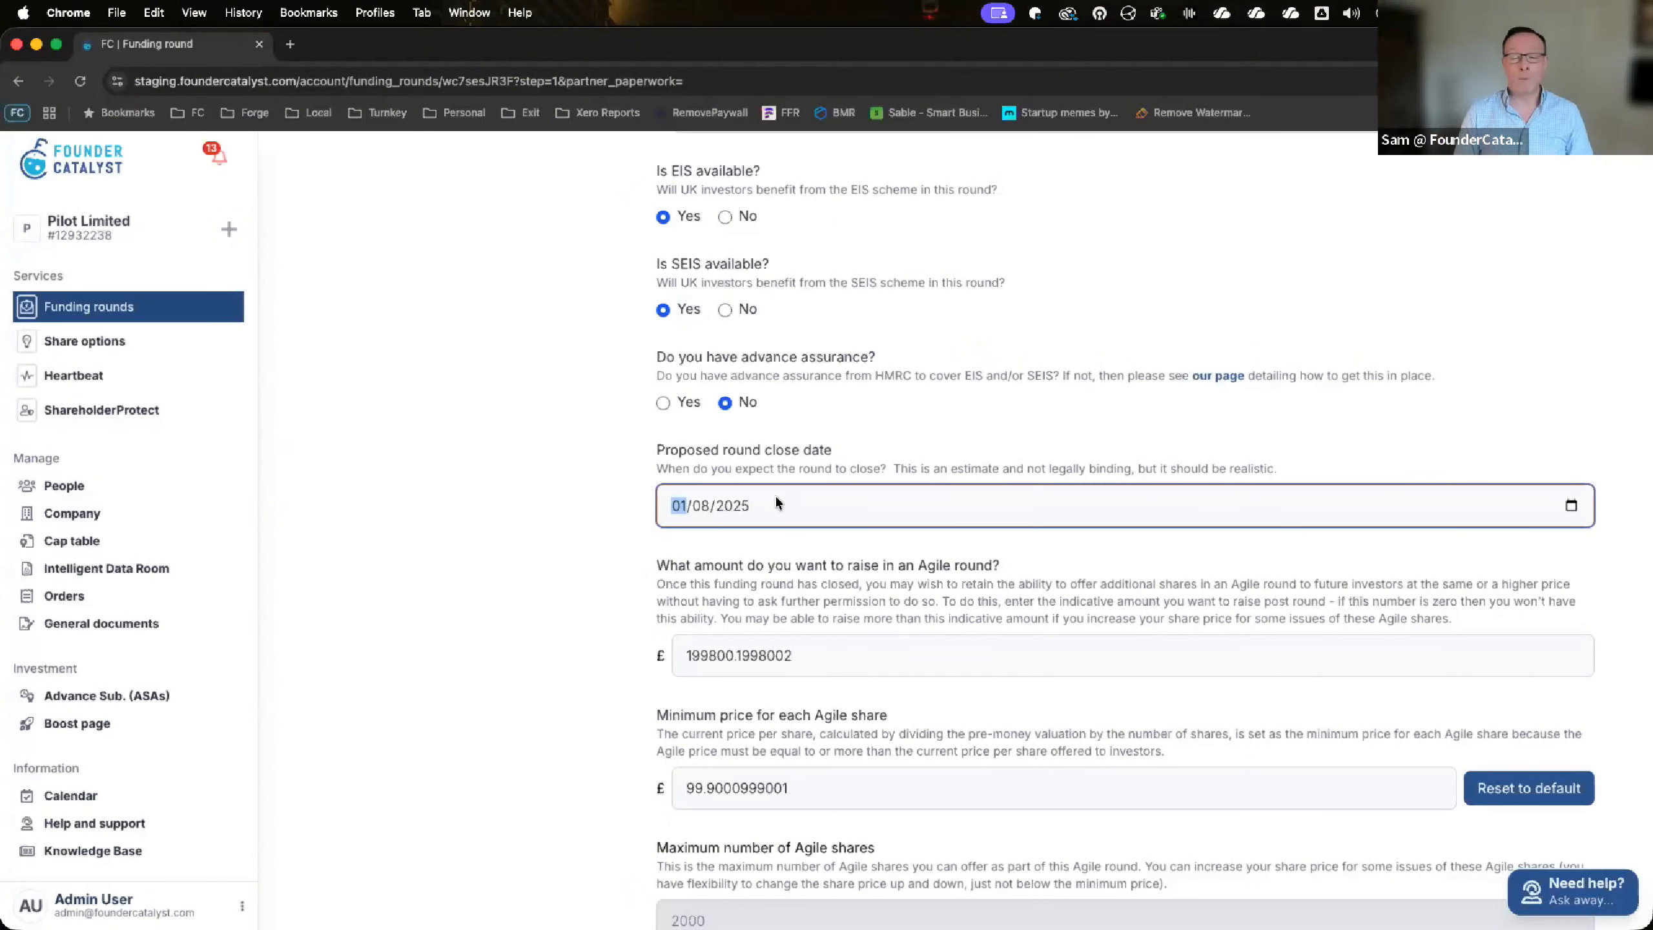
key(Tab)
text(12)
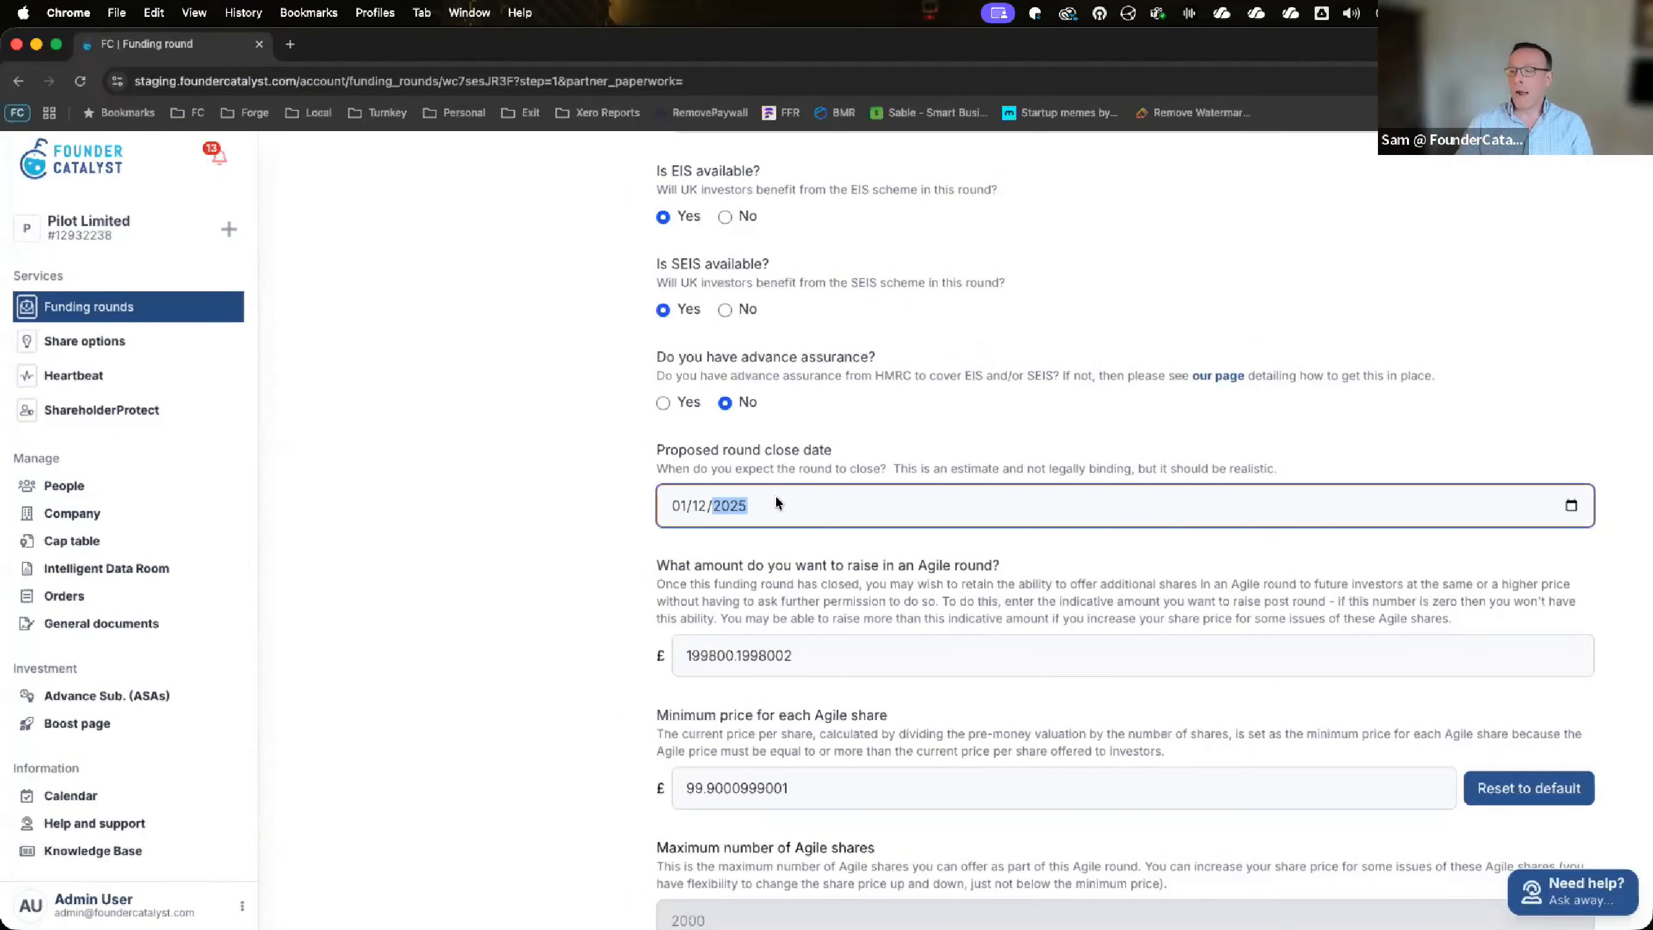
Set the amount to raise in the Agile round to £300000
scroll(775, 494, down, 3)
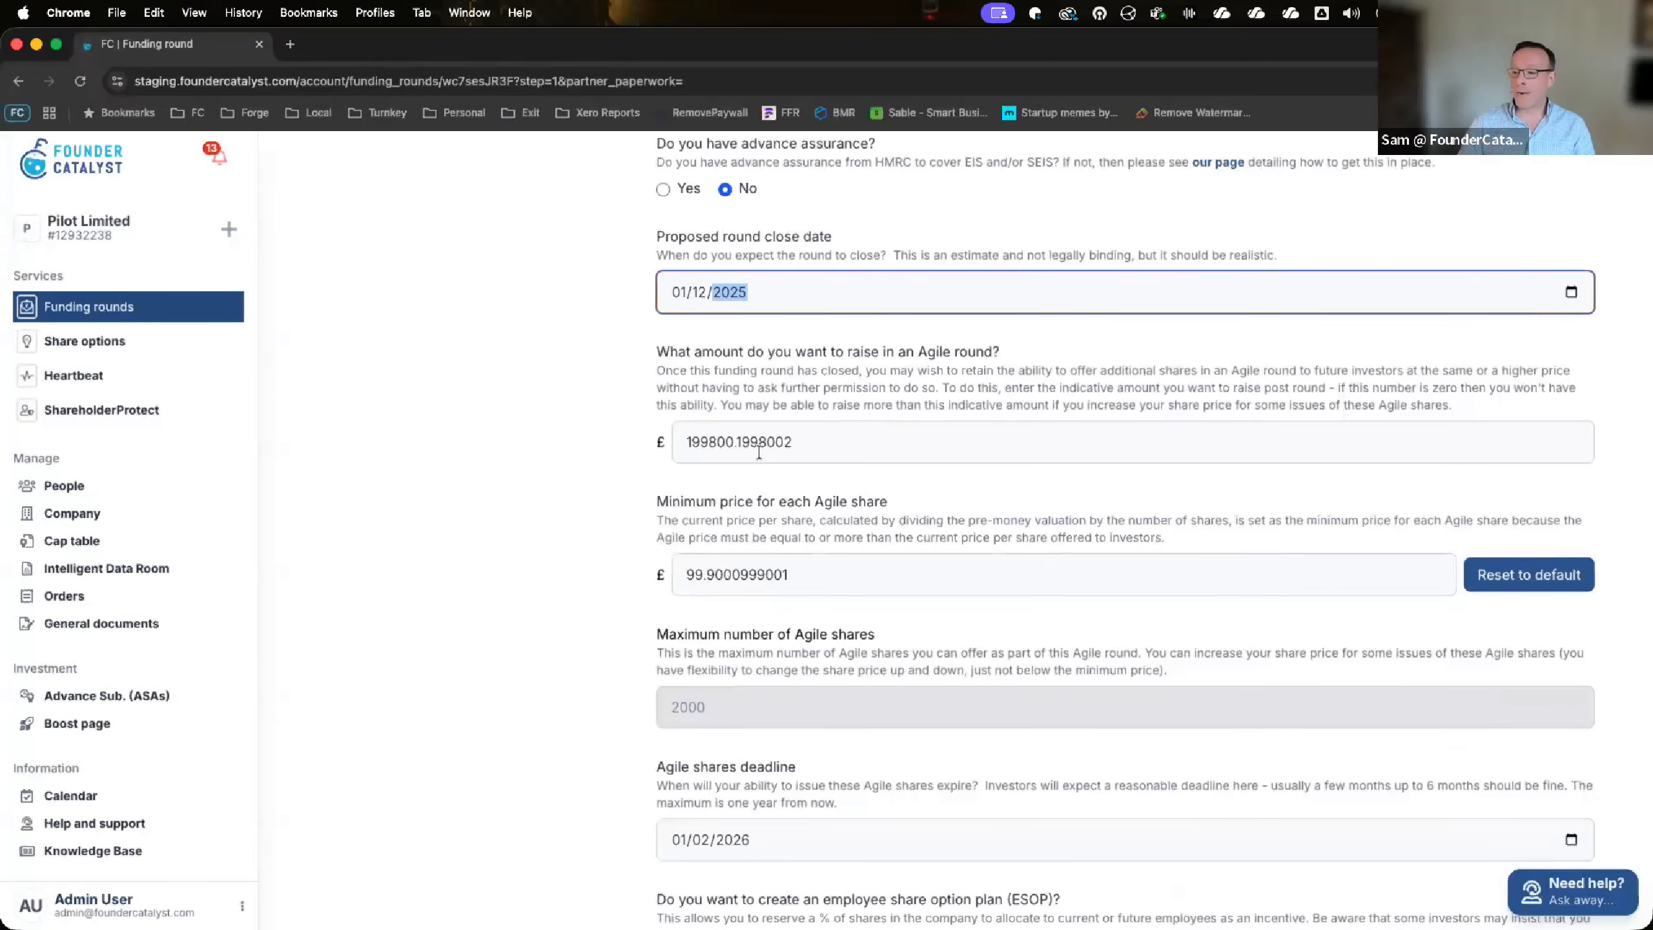
scroll(765, 673, down, 1)
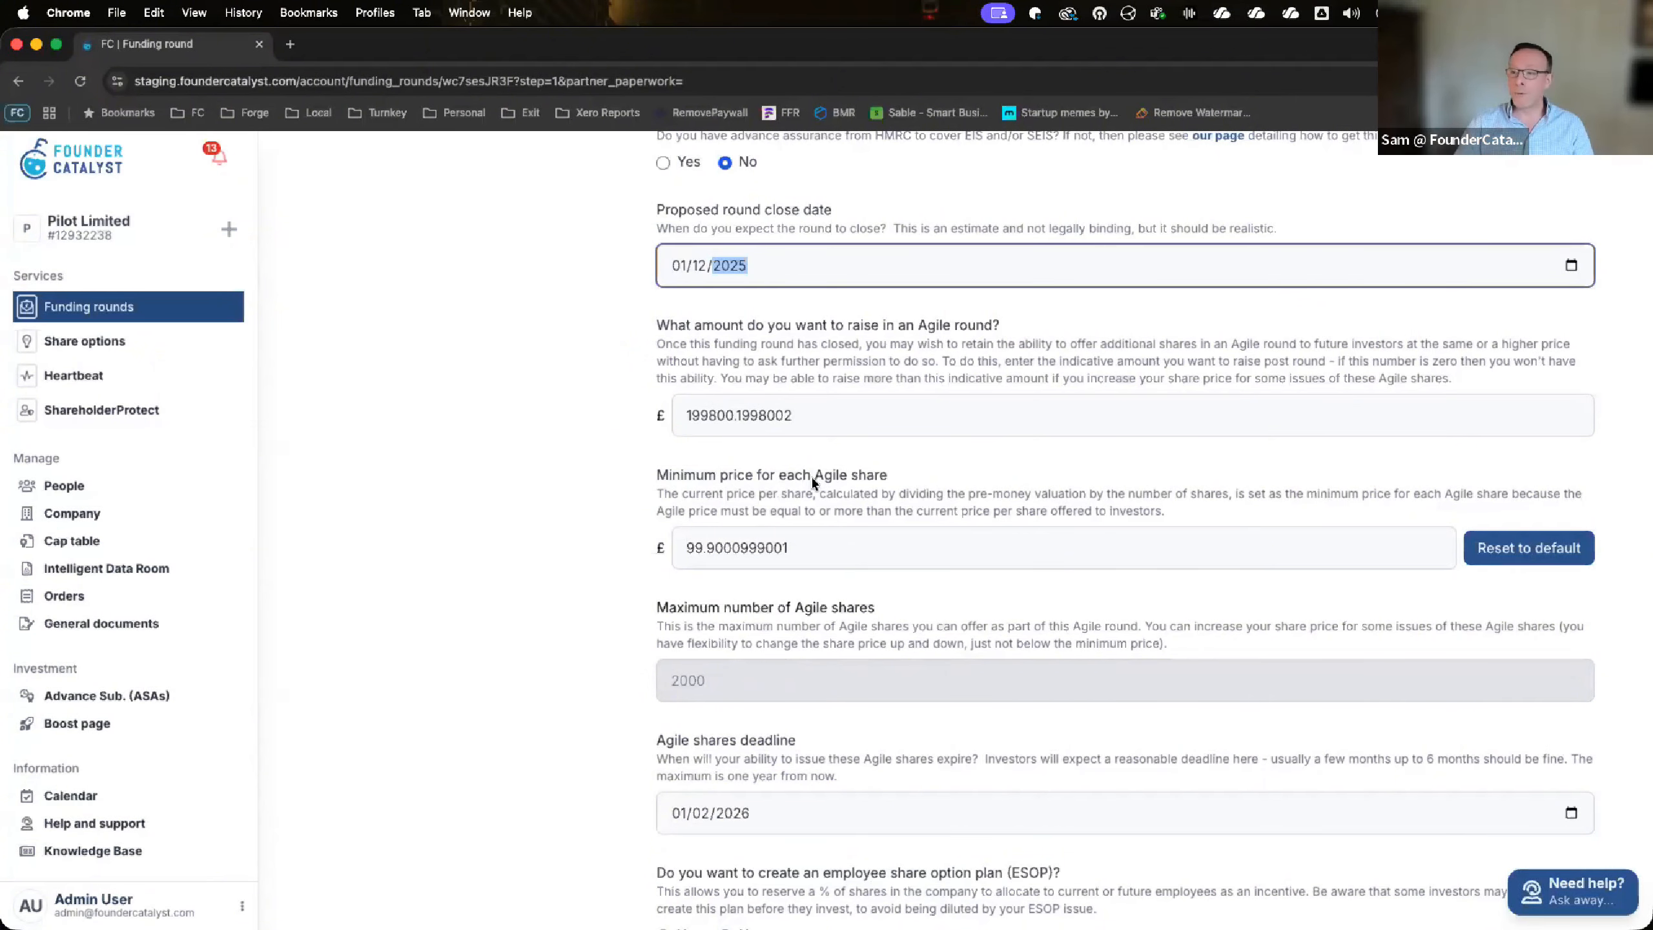
drag(800, 419, 674, 404)
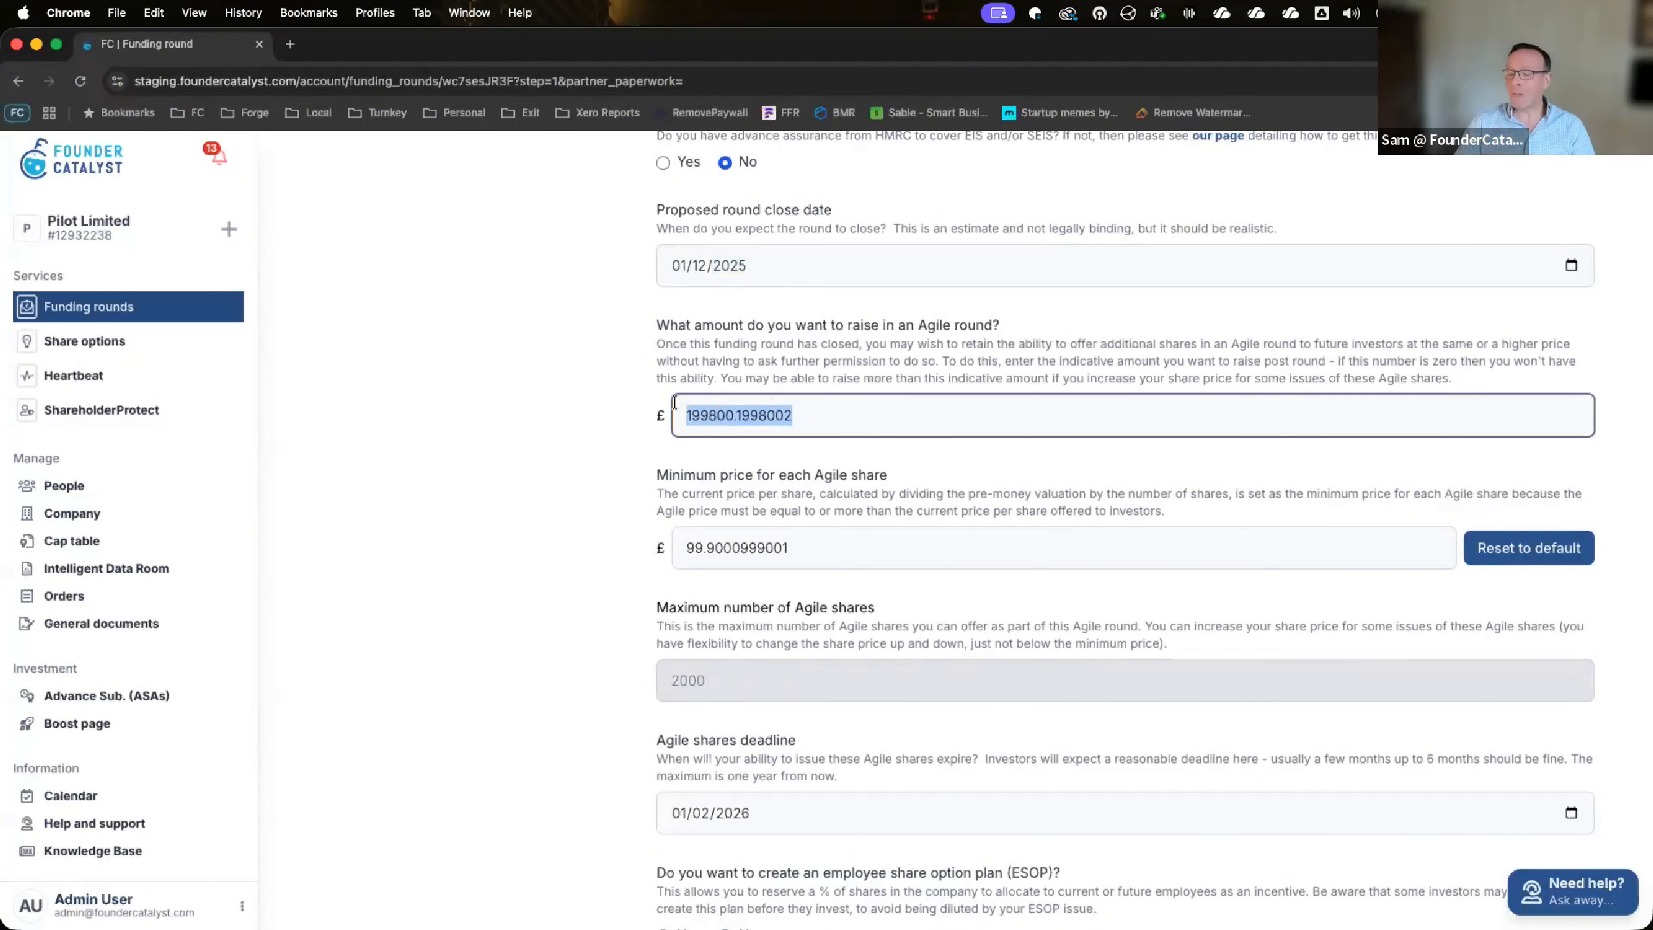
text(30)
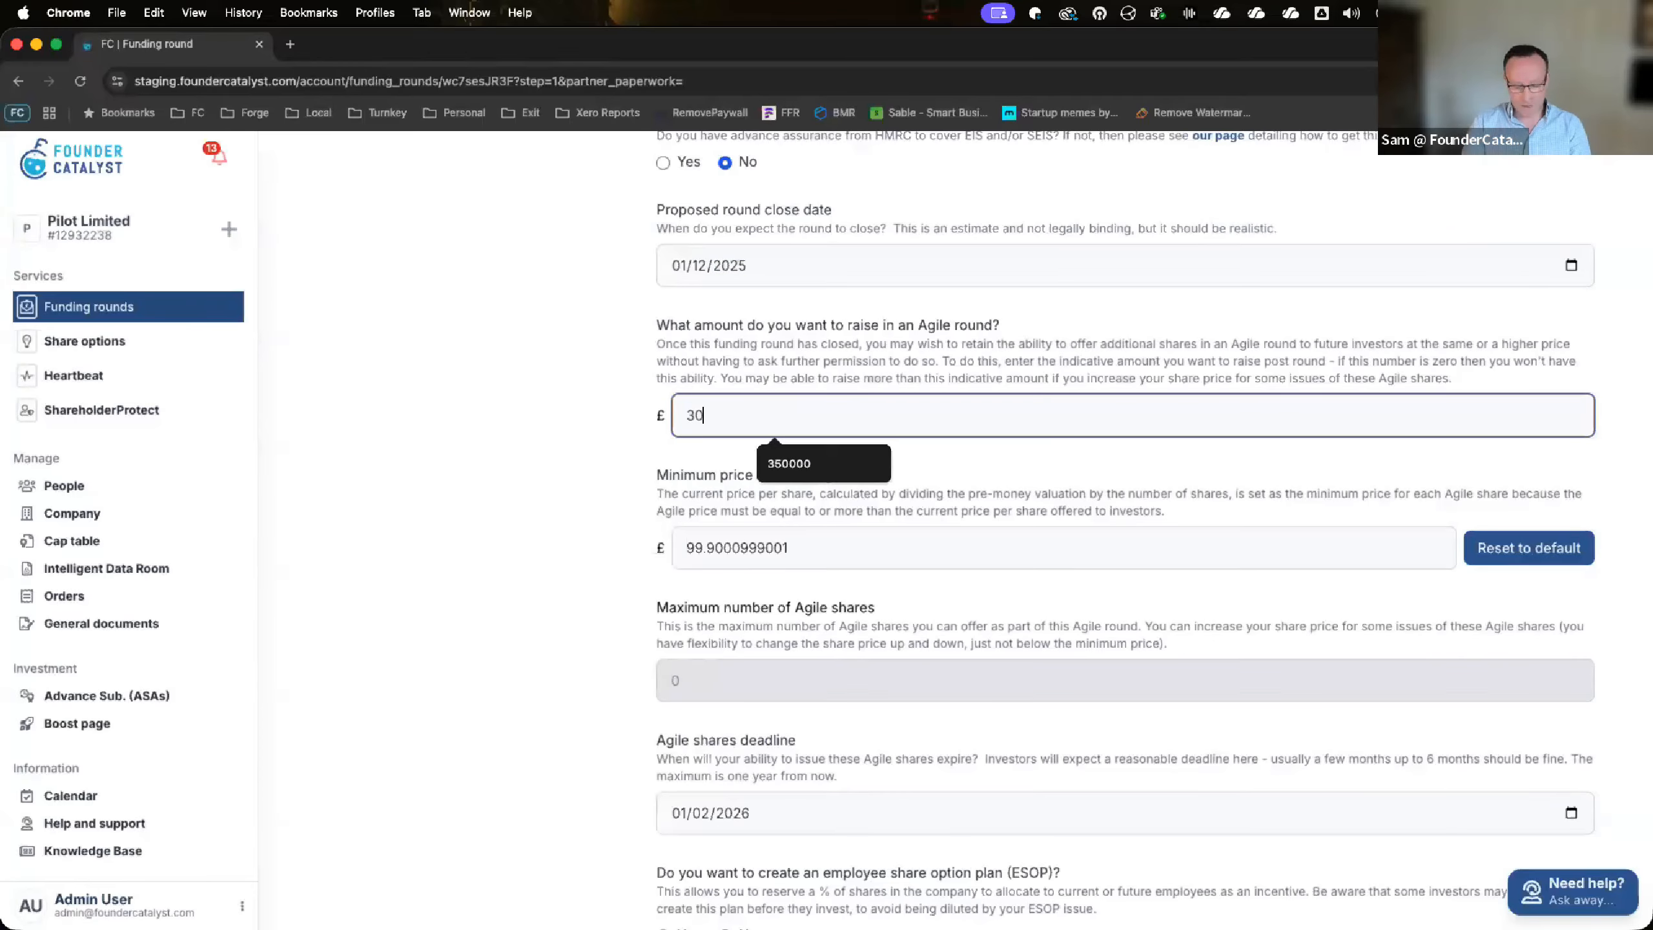
text(0000)
key(Tab)
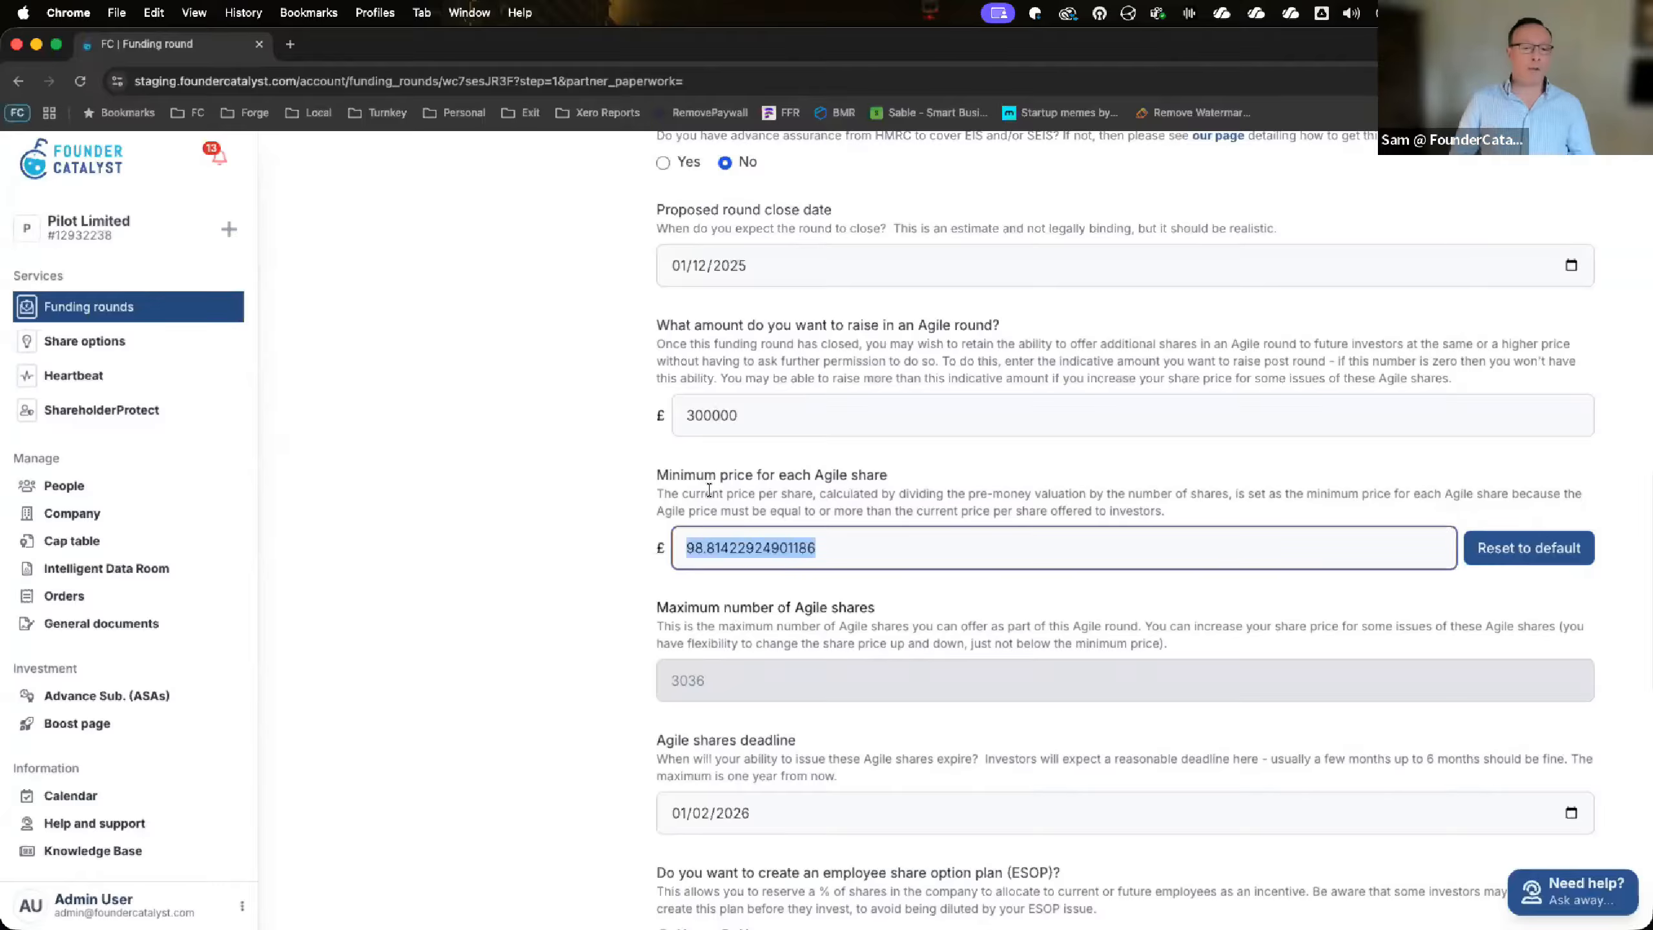
Set the Agile shares deadline to 01/10/2026
scroll(709, 490, down, 2)
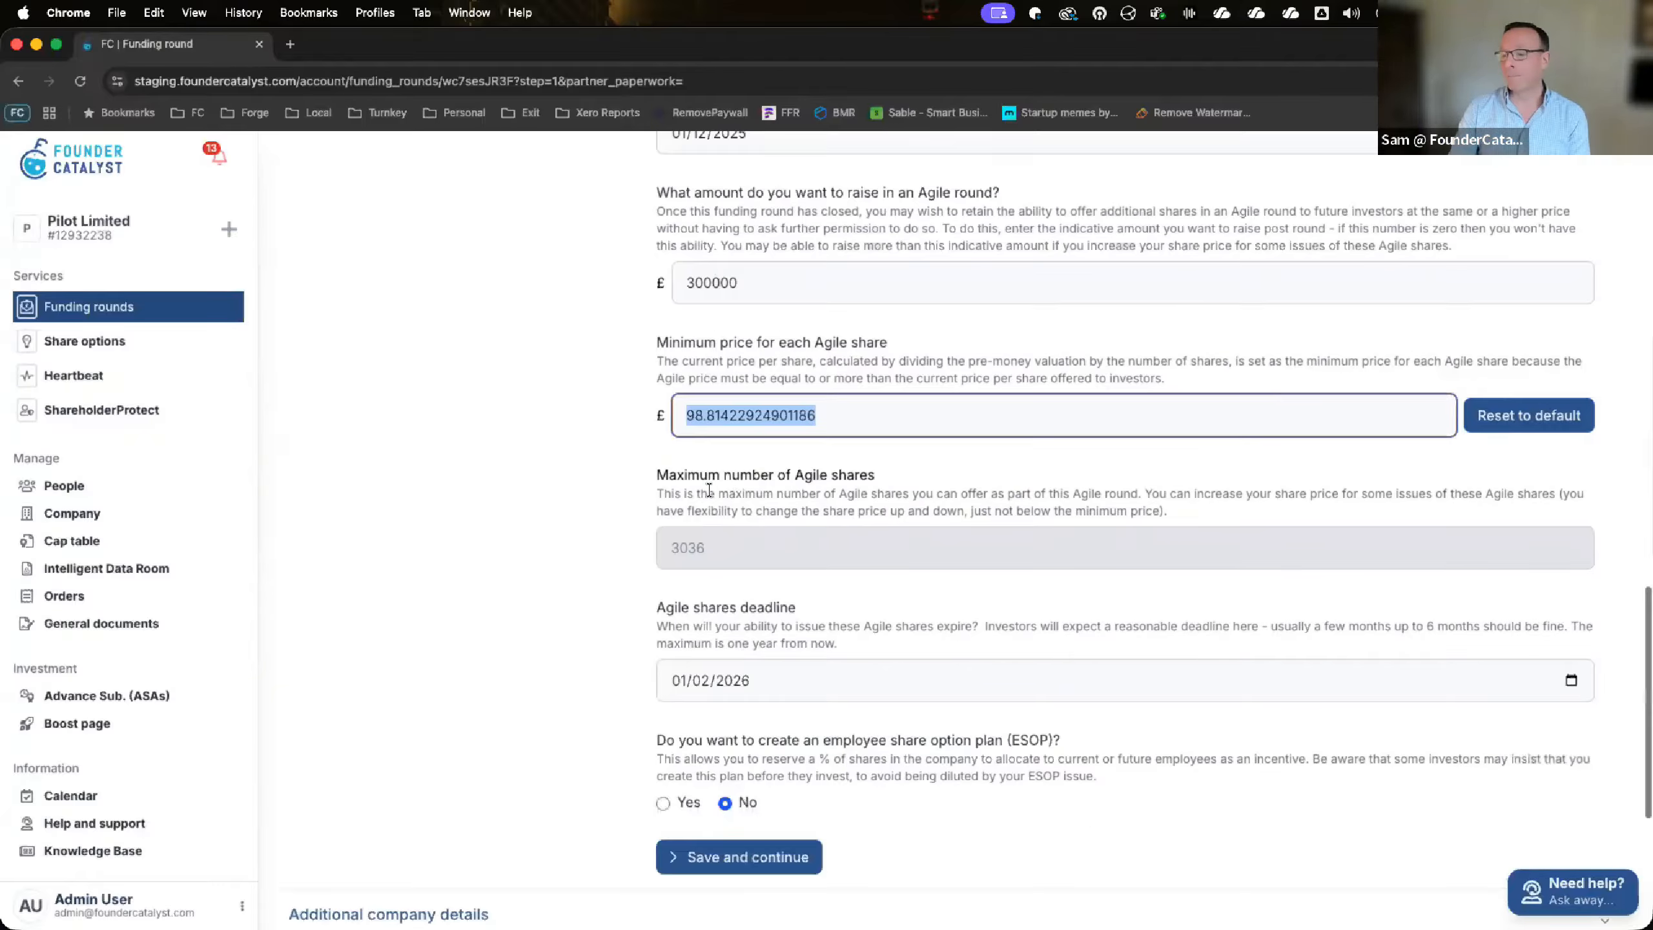
scroll(710, 489, down, 1)
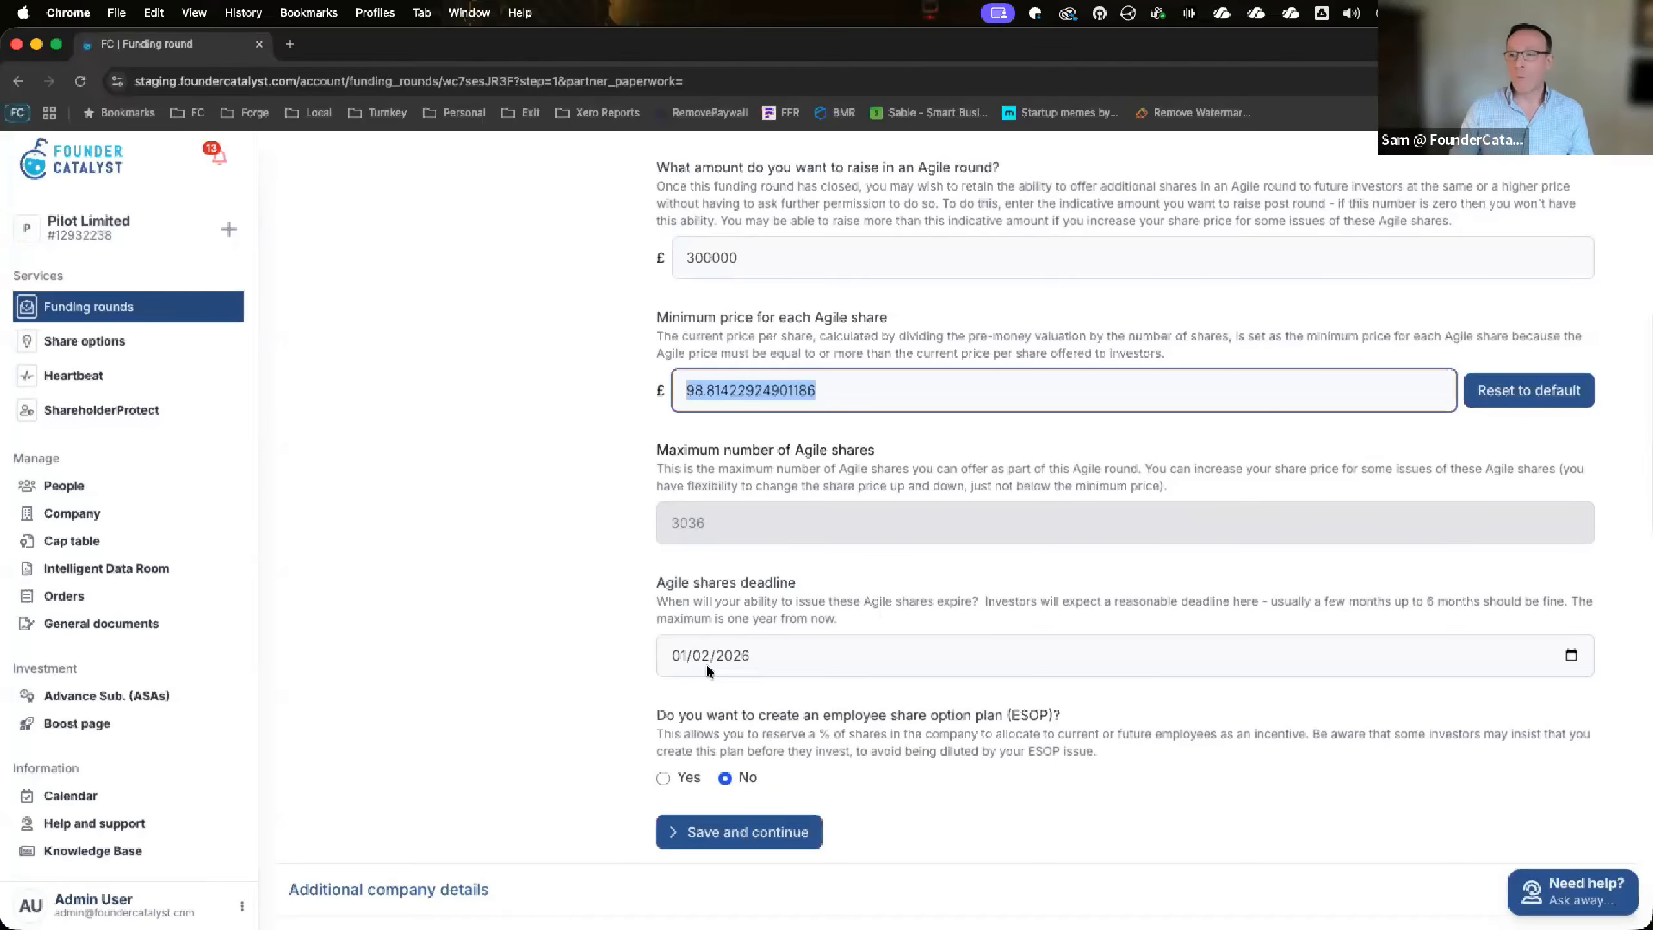
scroll(708, 671, up, 4)
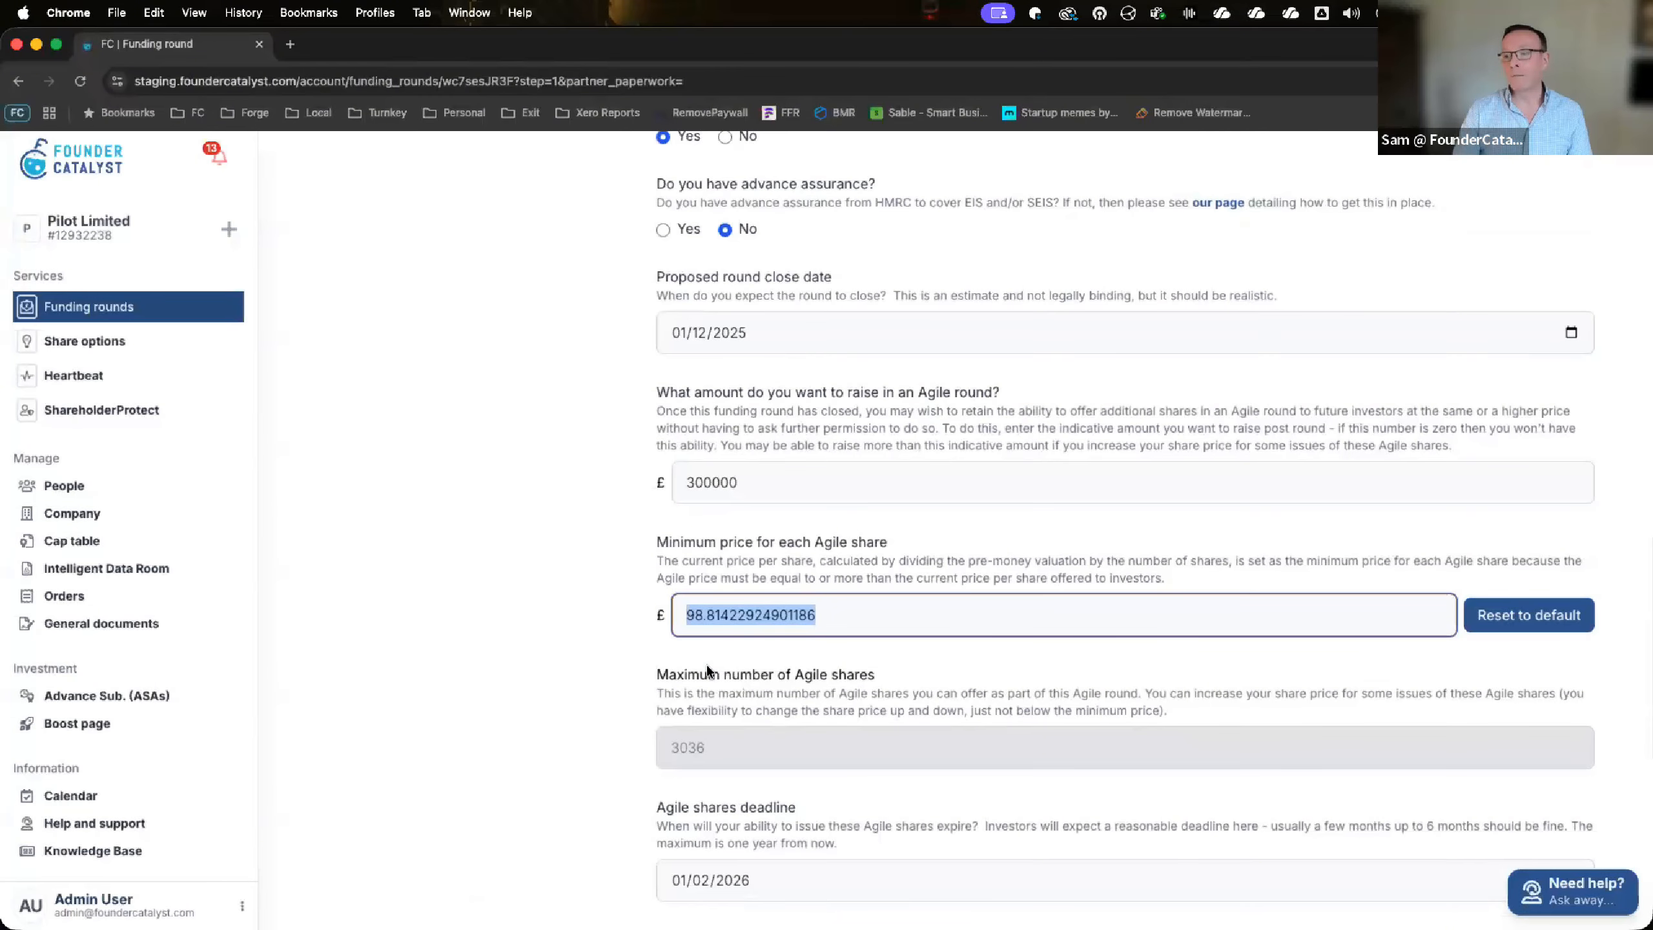
scroll(708, 671, down, 4)
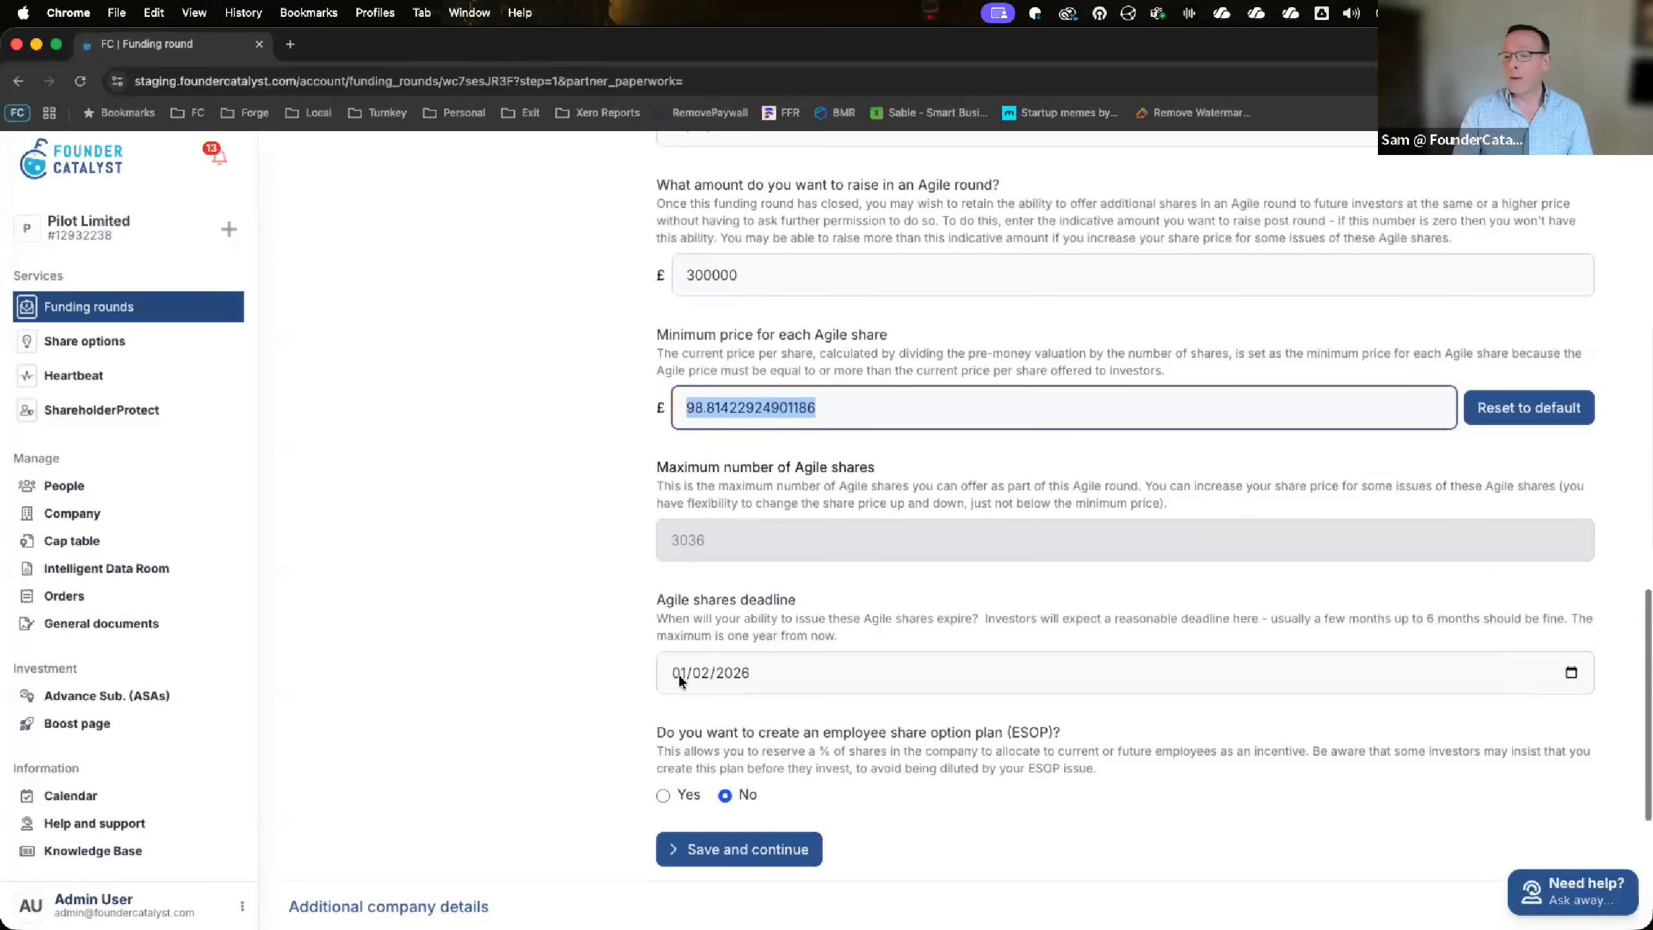
click(680, 674)
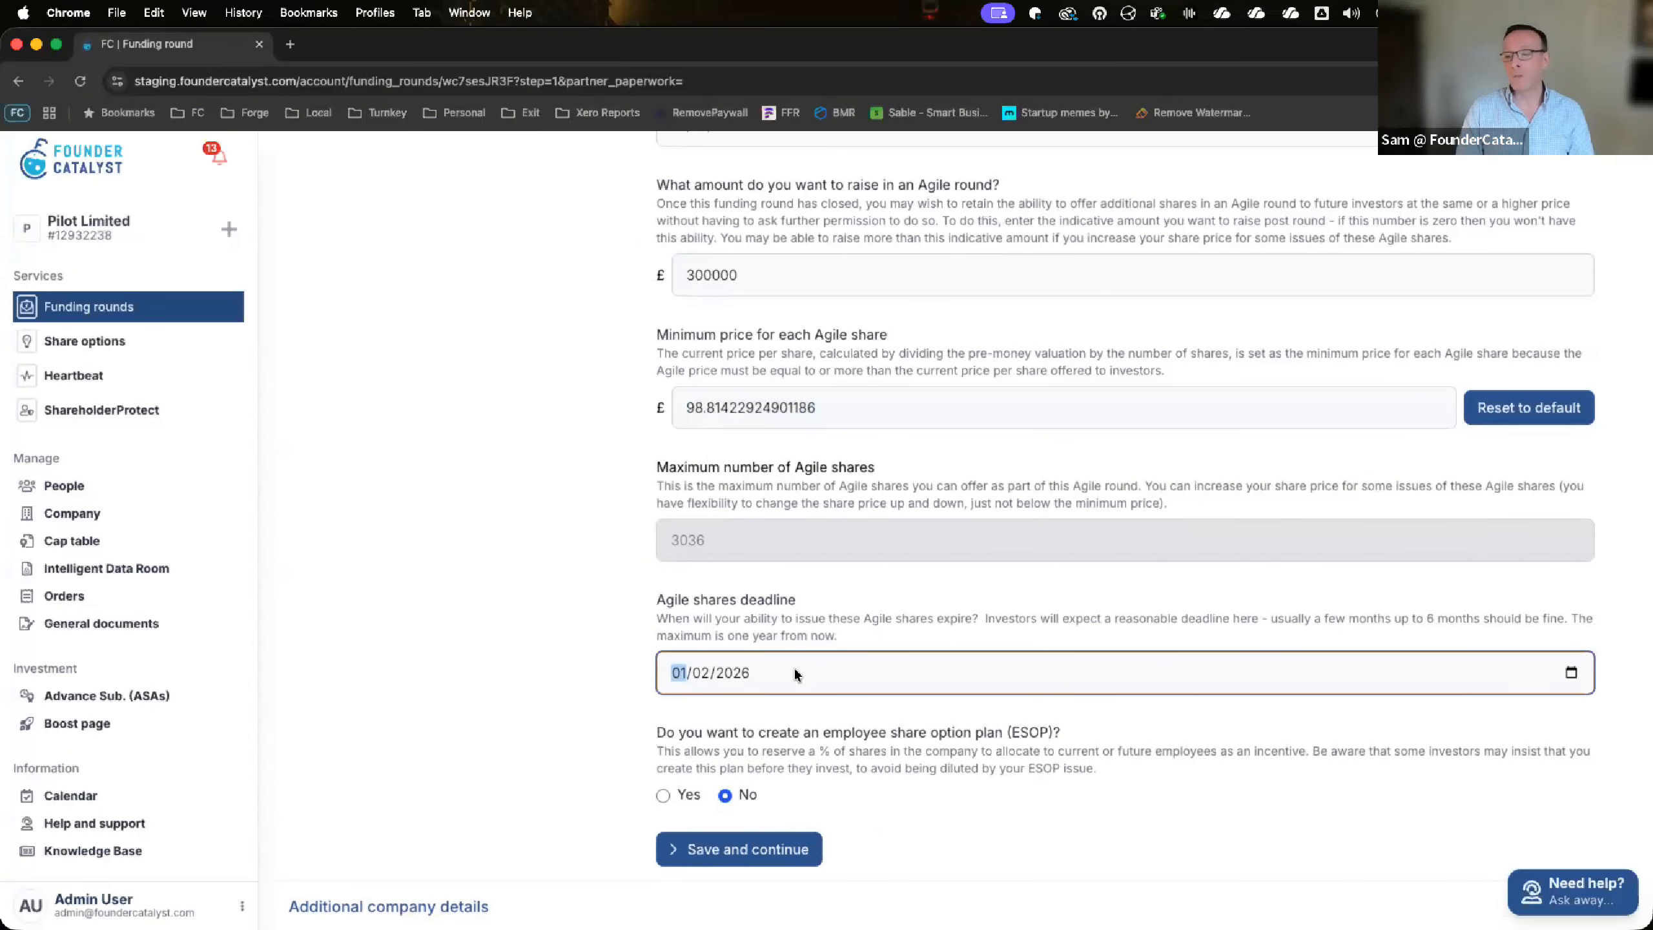
text(0110)
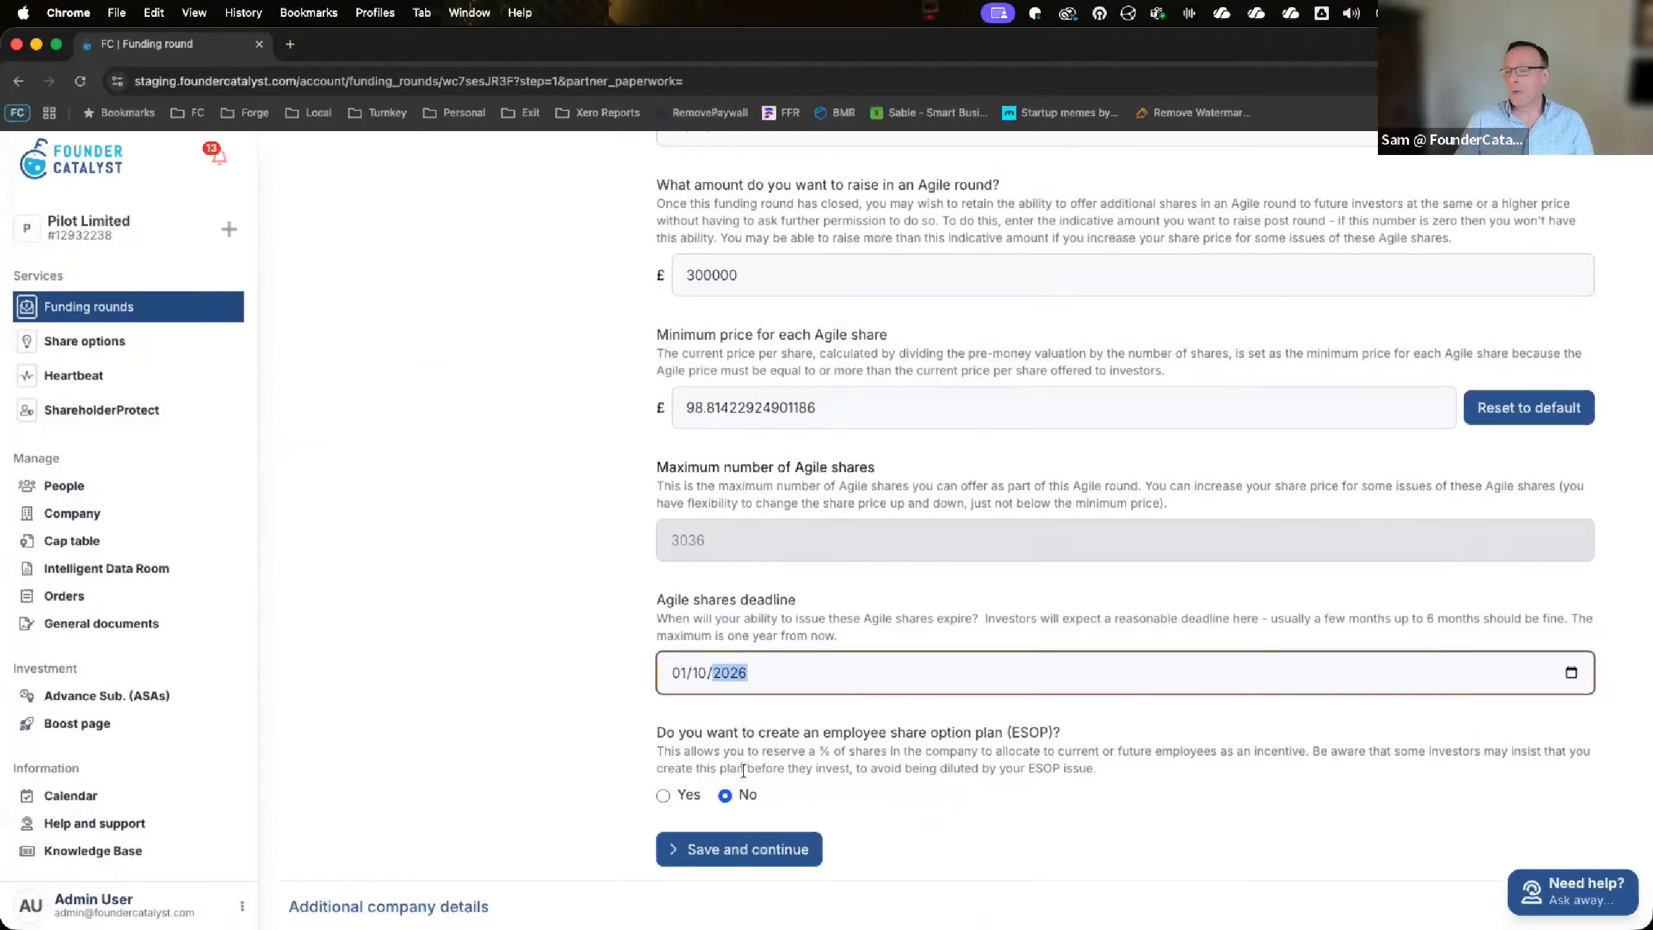
Answer Yes to creating an employee share option plan to view its percentage setting
scroll(739, 758, down, 2)
click(665, 689)
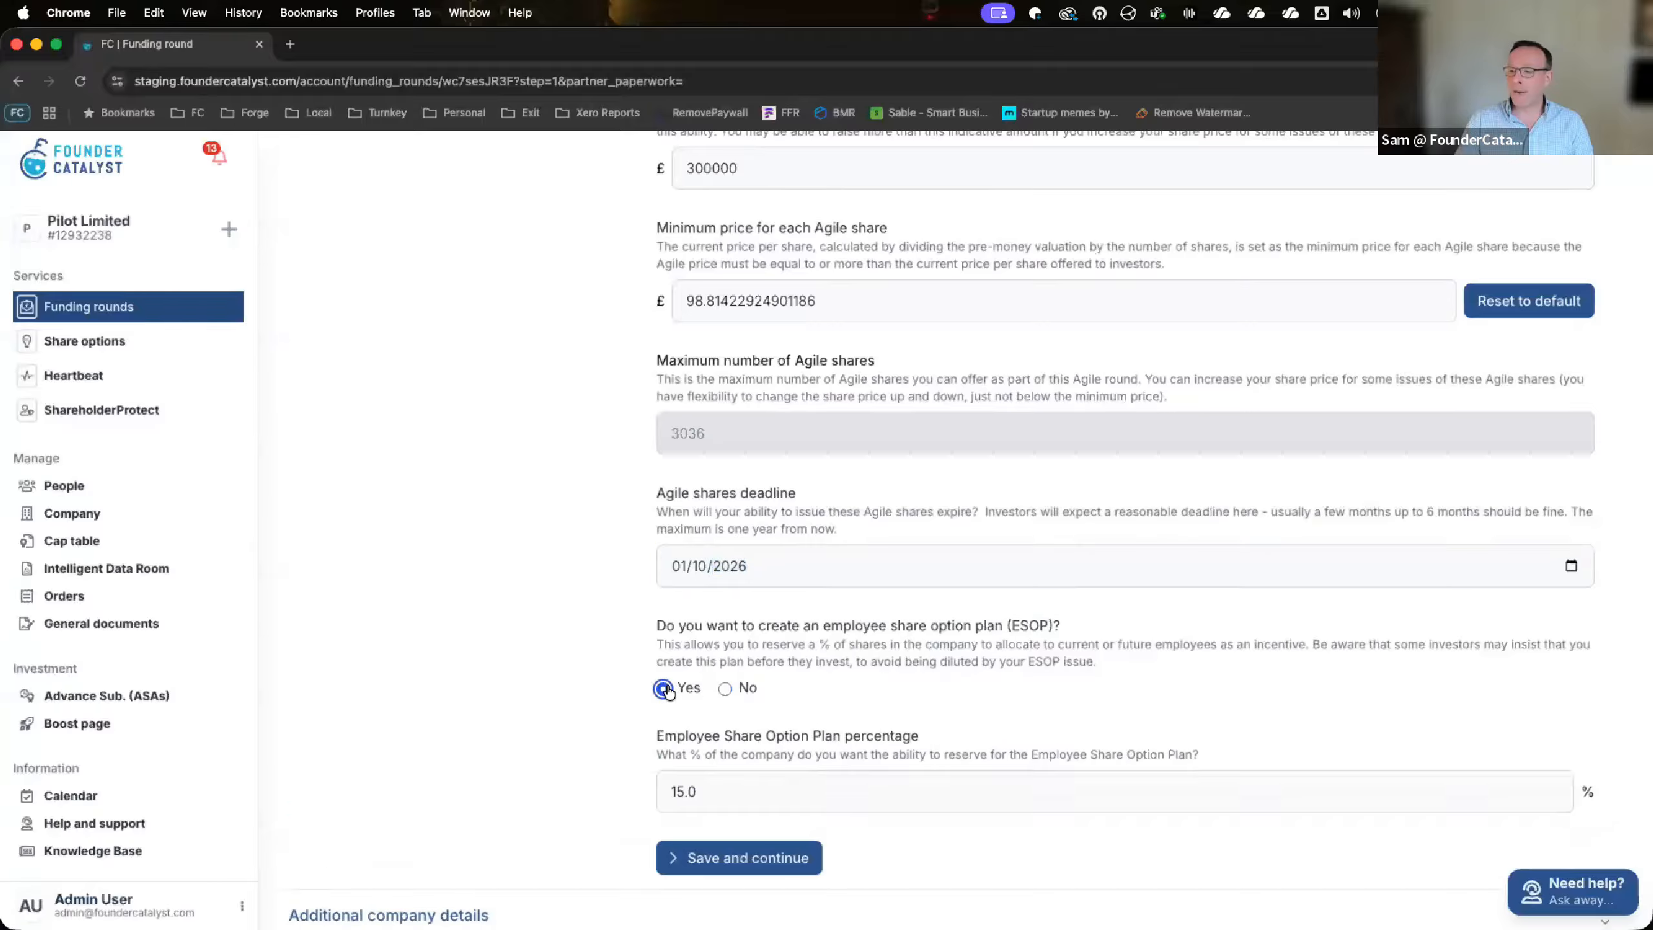
scroll(668, 691, down, 3)
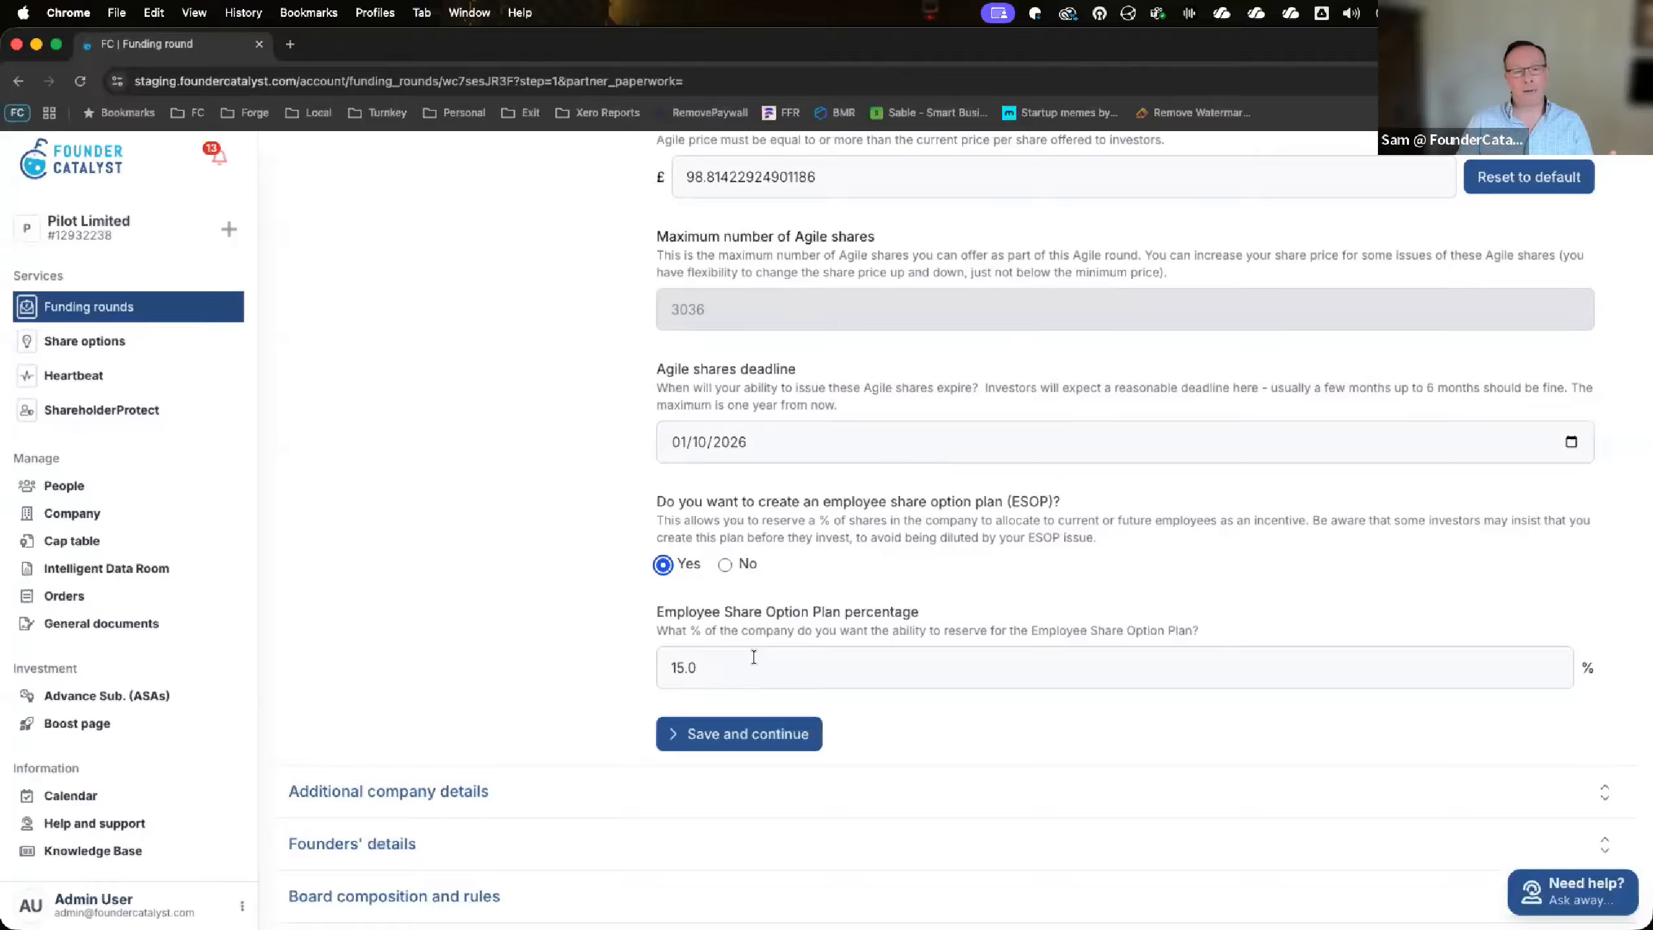
Answer No to creating an employee share option plan and save the round specifics
click(724, 565)
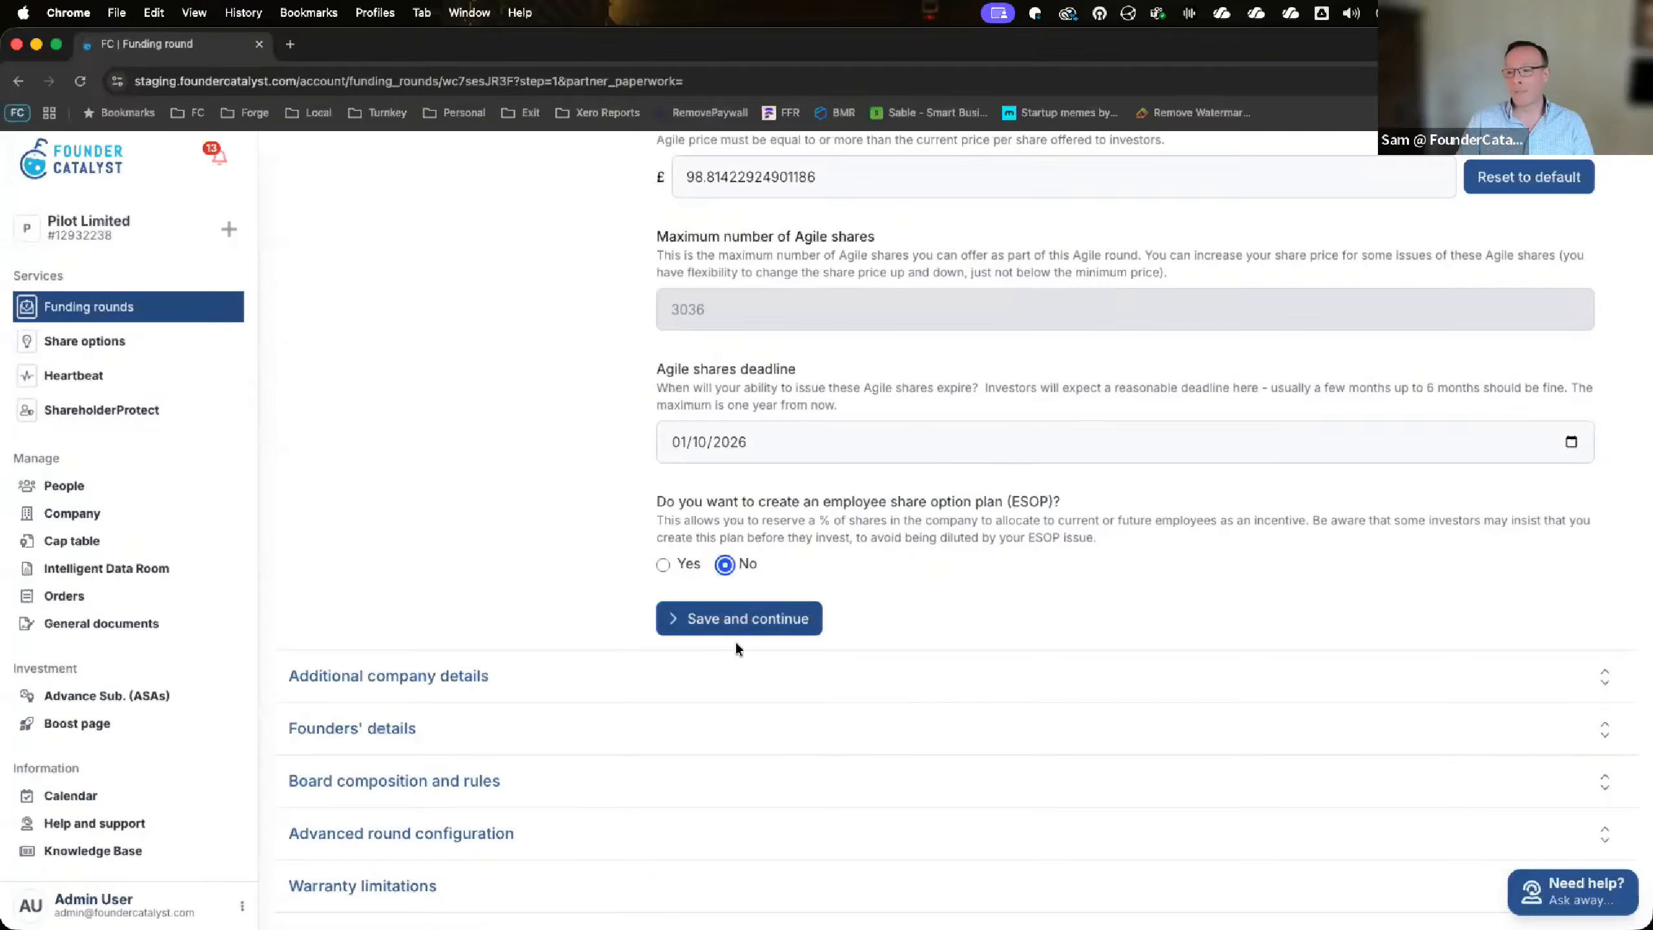
click(726, 622)
Review the company trade wording, planned exit period and restrictive covenant territory in the additional company details
triple_click(820, 392)
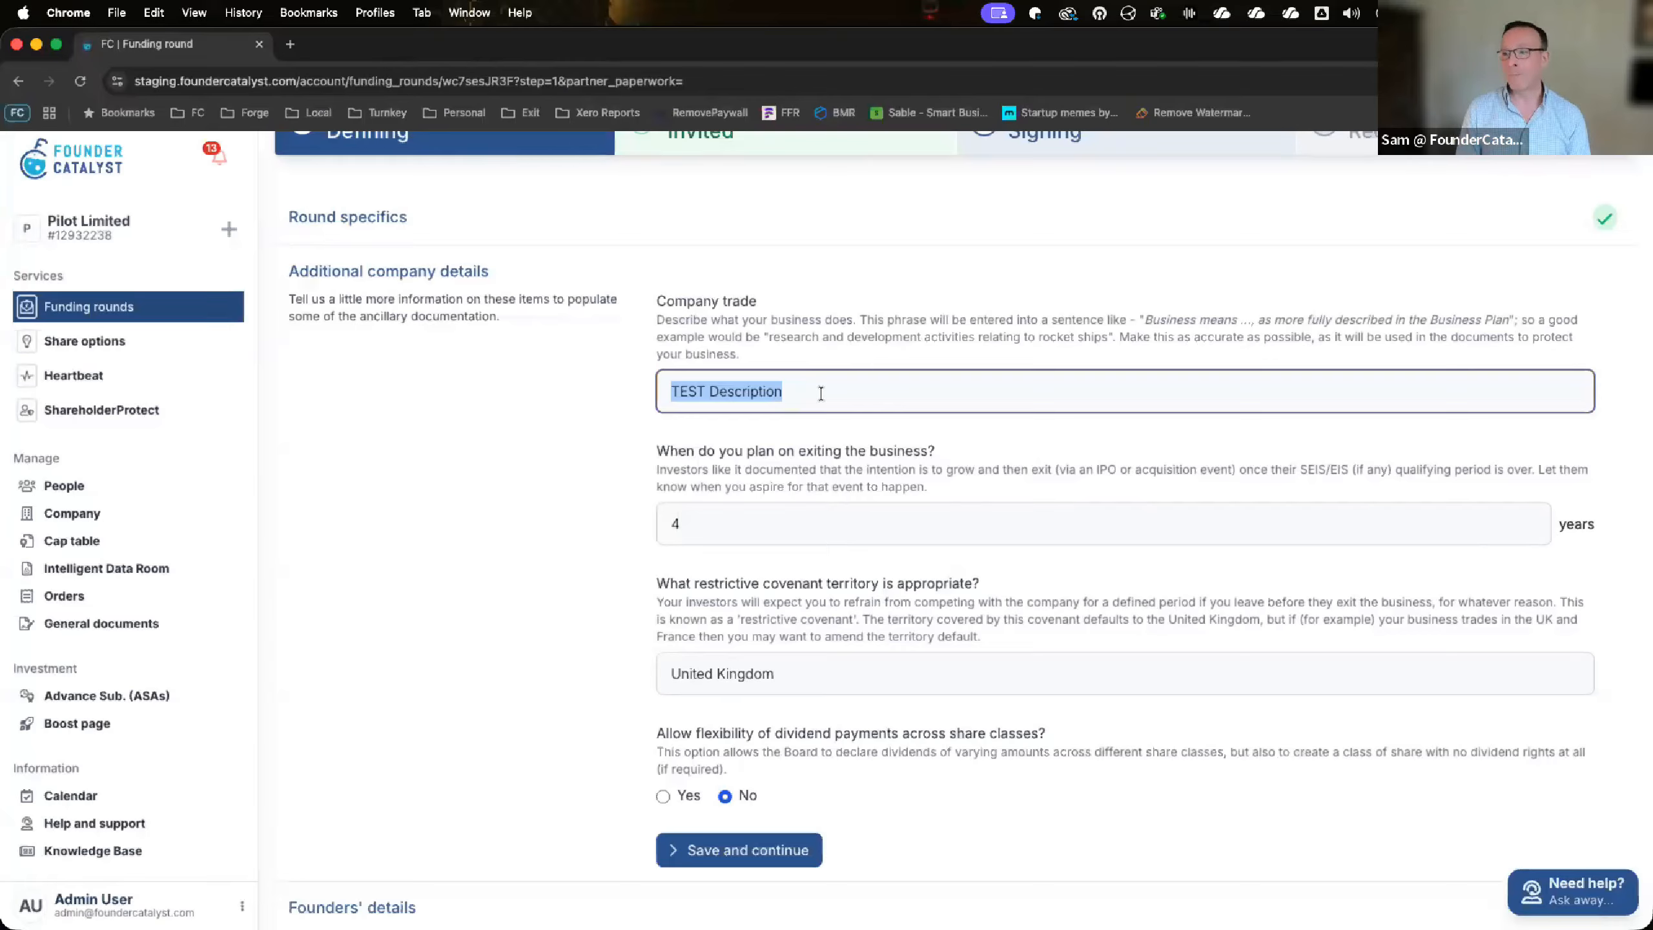
click(1146, 319)
click(919, 395)
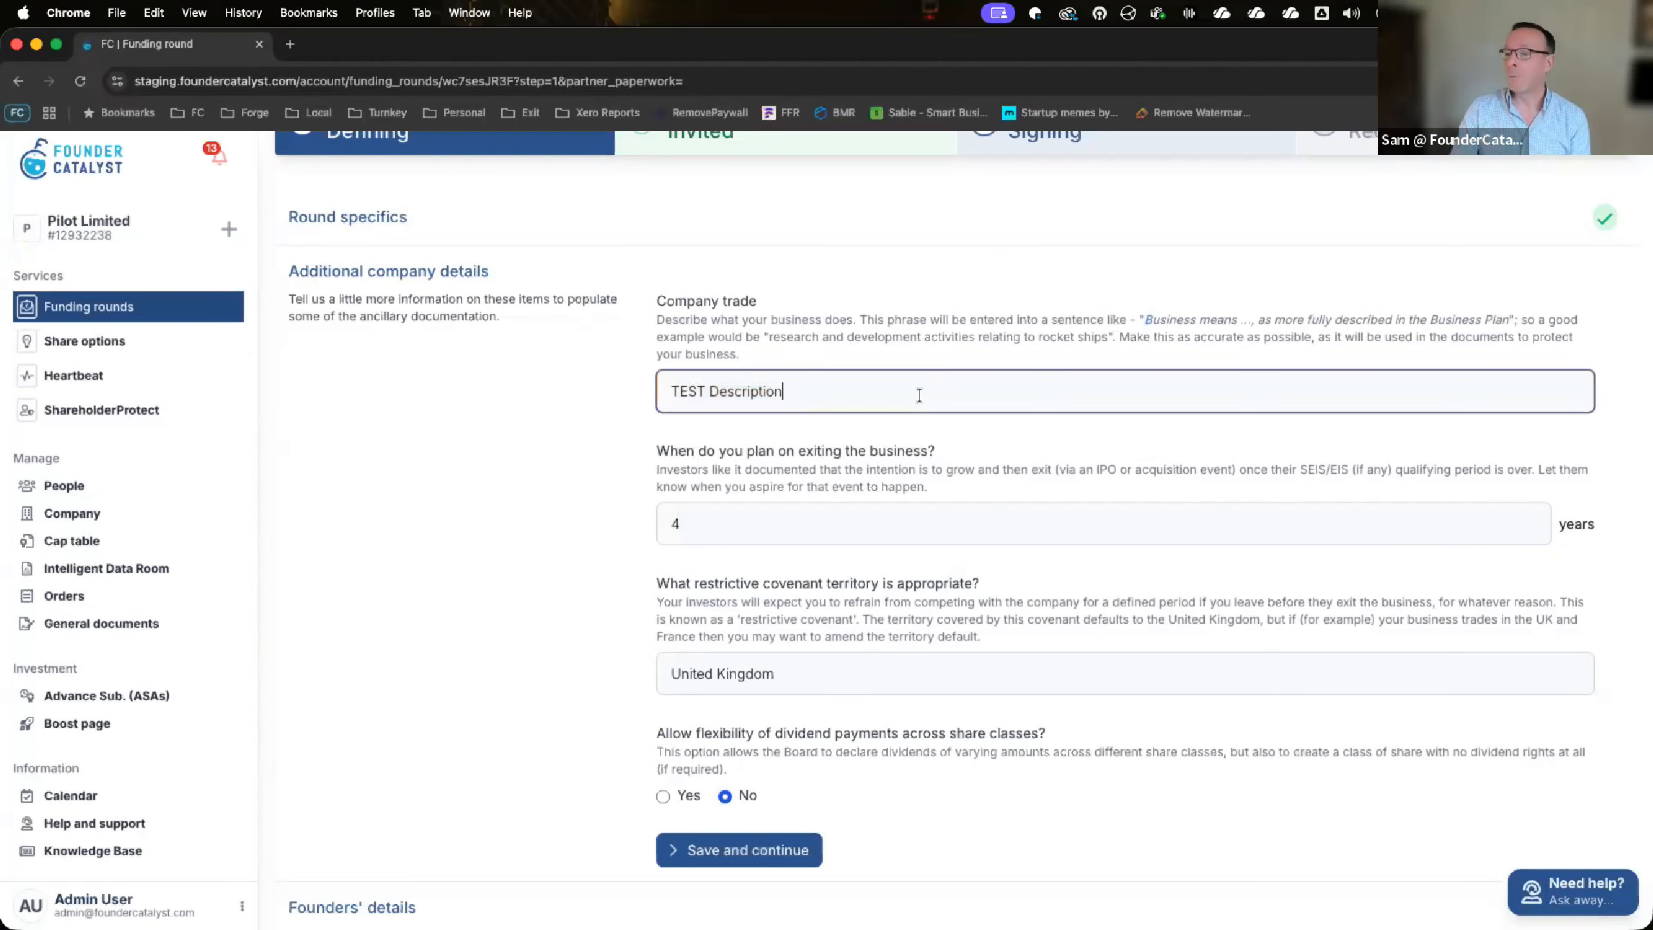
drag(1144, 319, 1164, 318)
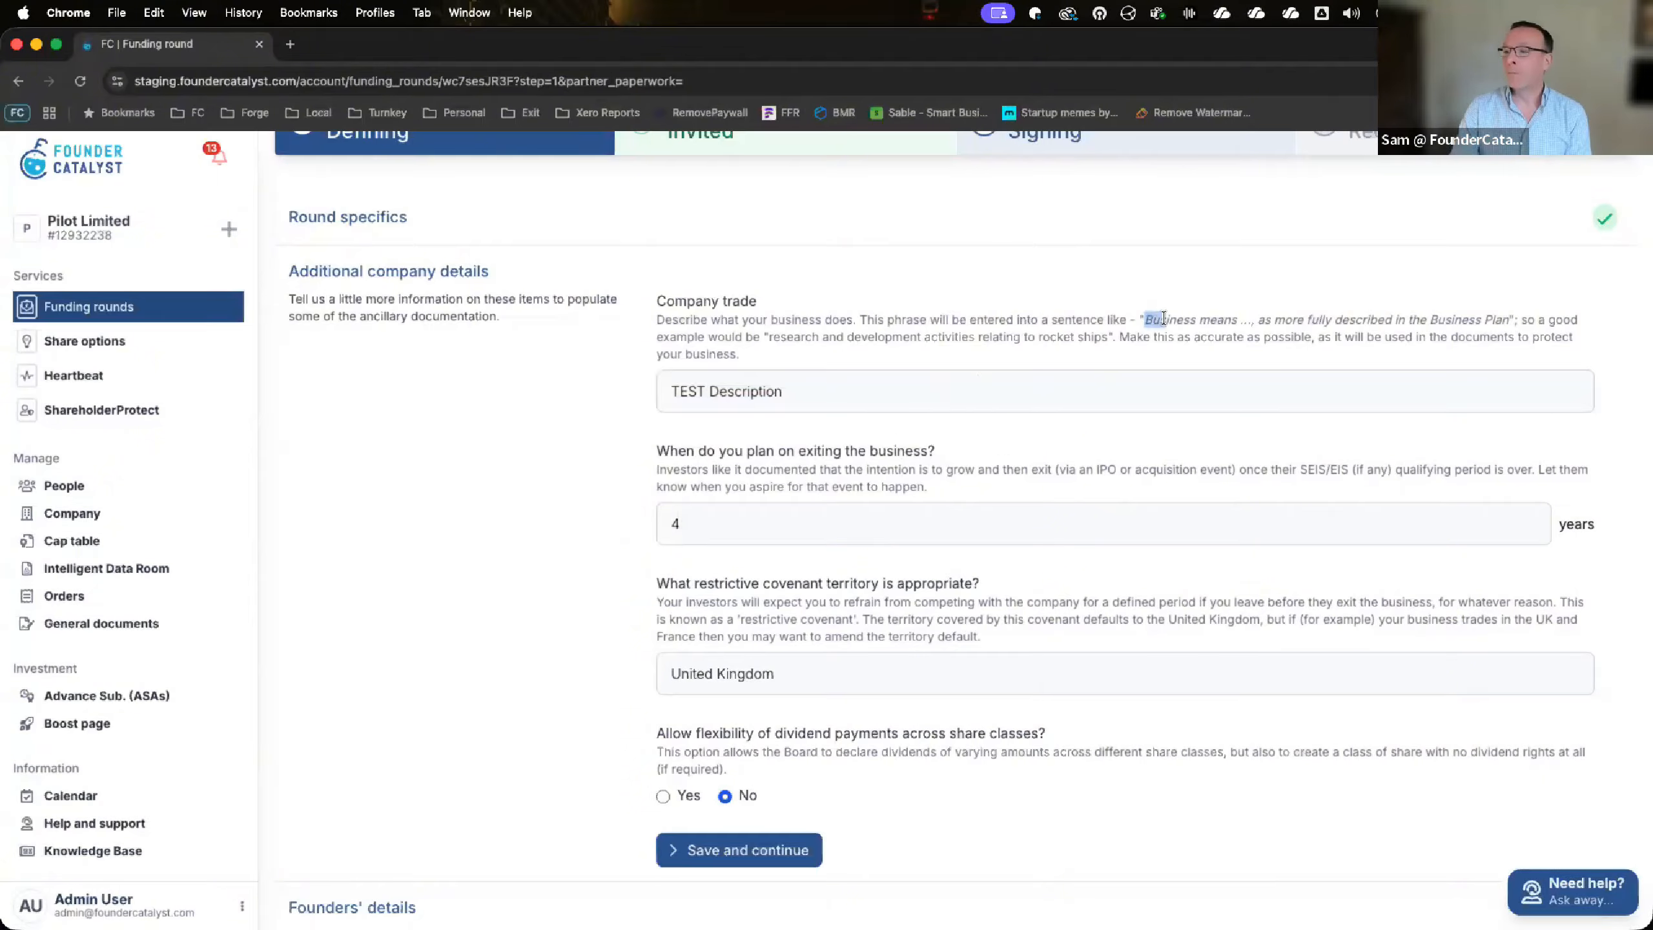
click(1221, 314)
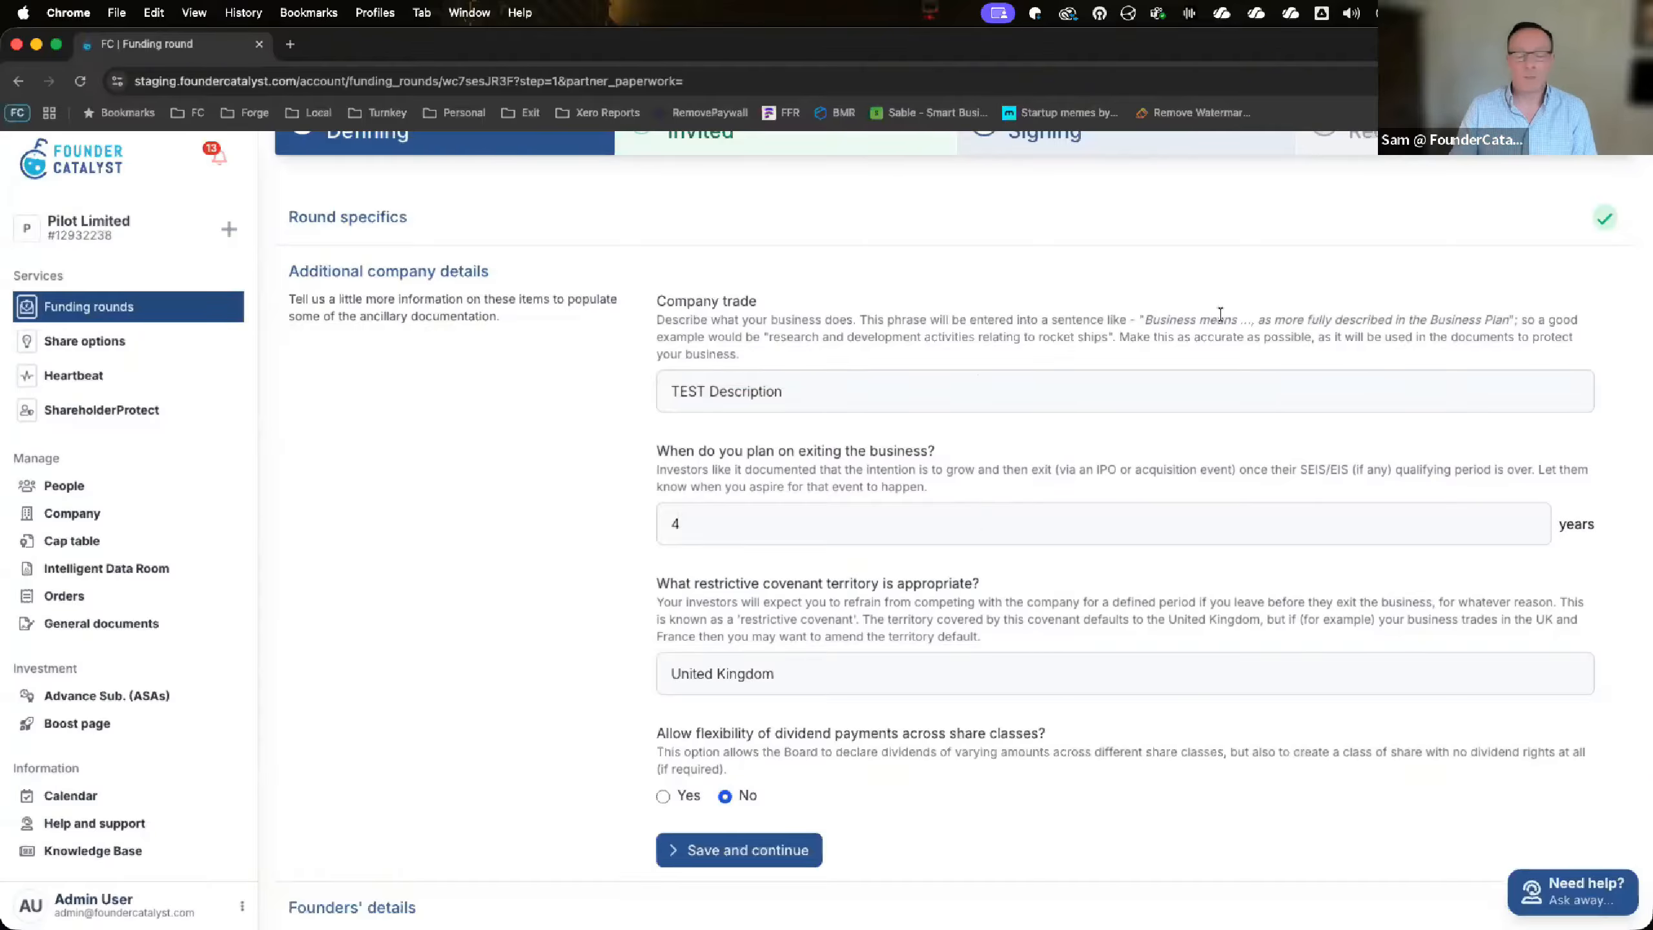
scroll(755, 433, down, 2)
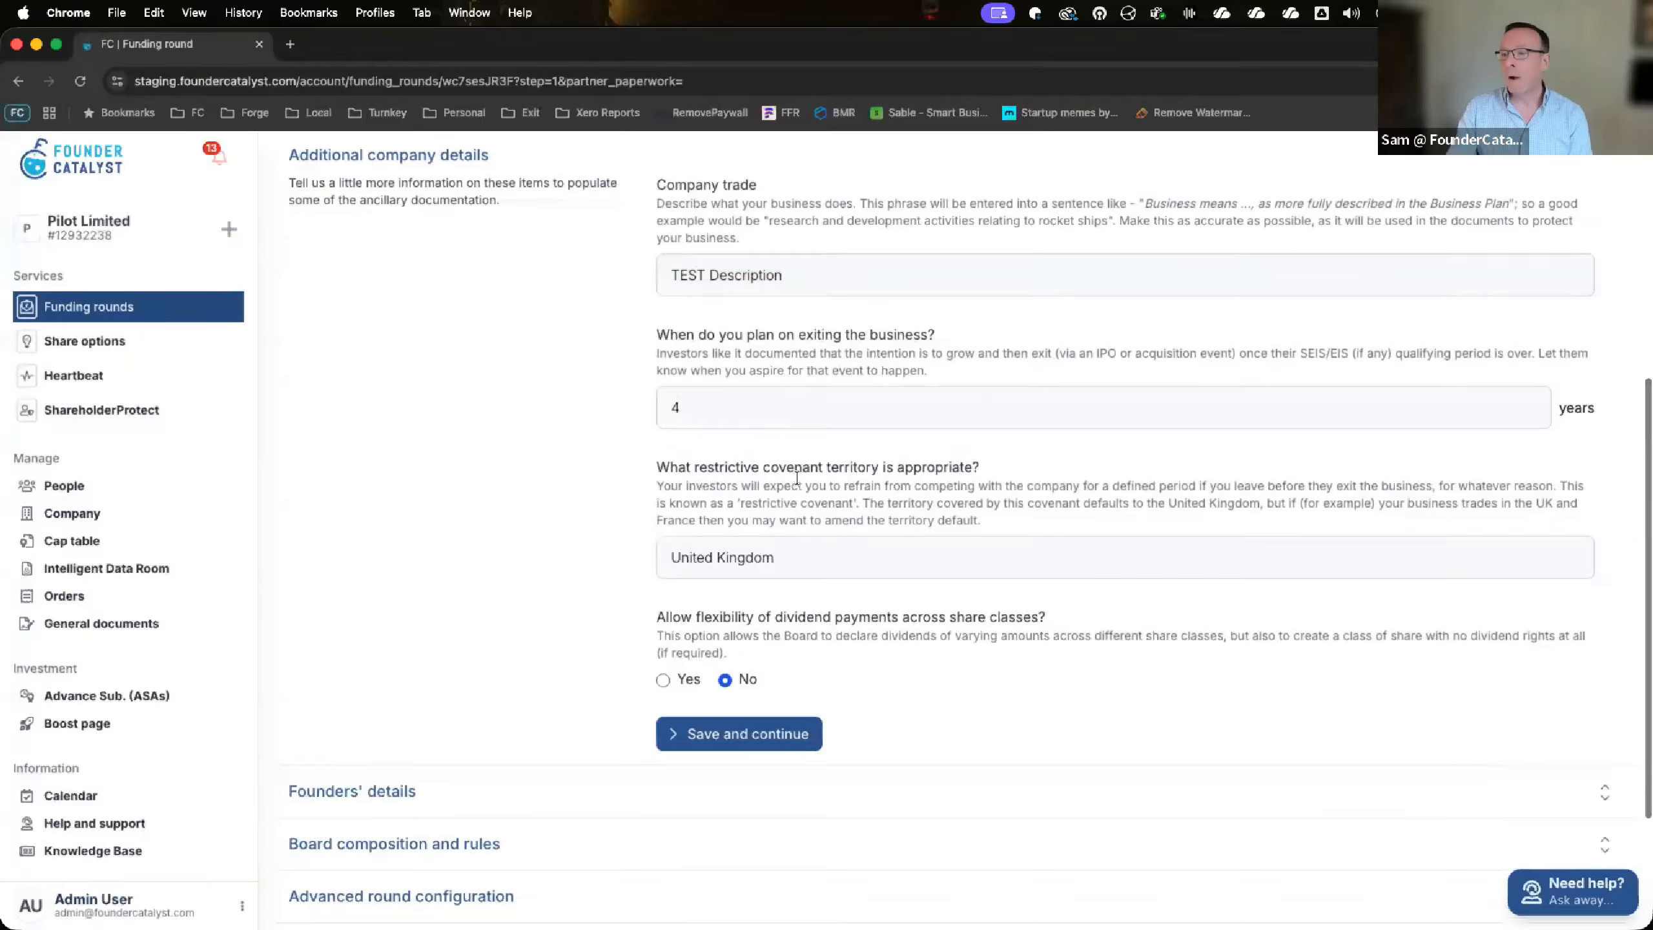
click(753, 419)
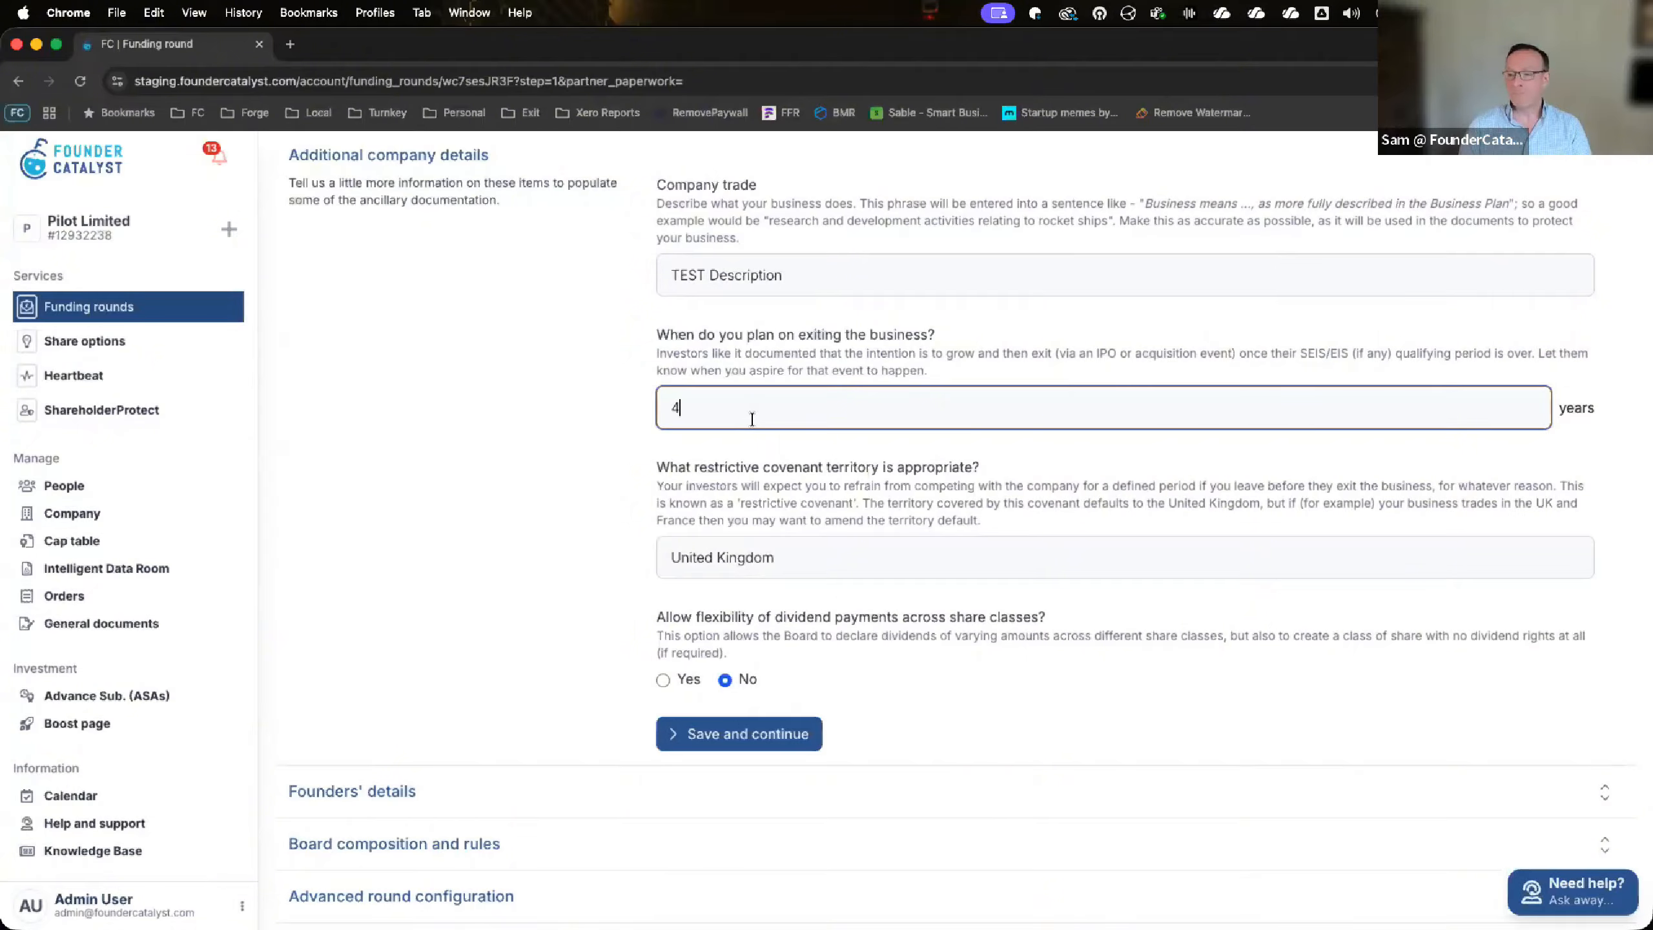
click(809, 553)
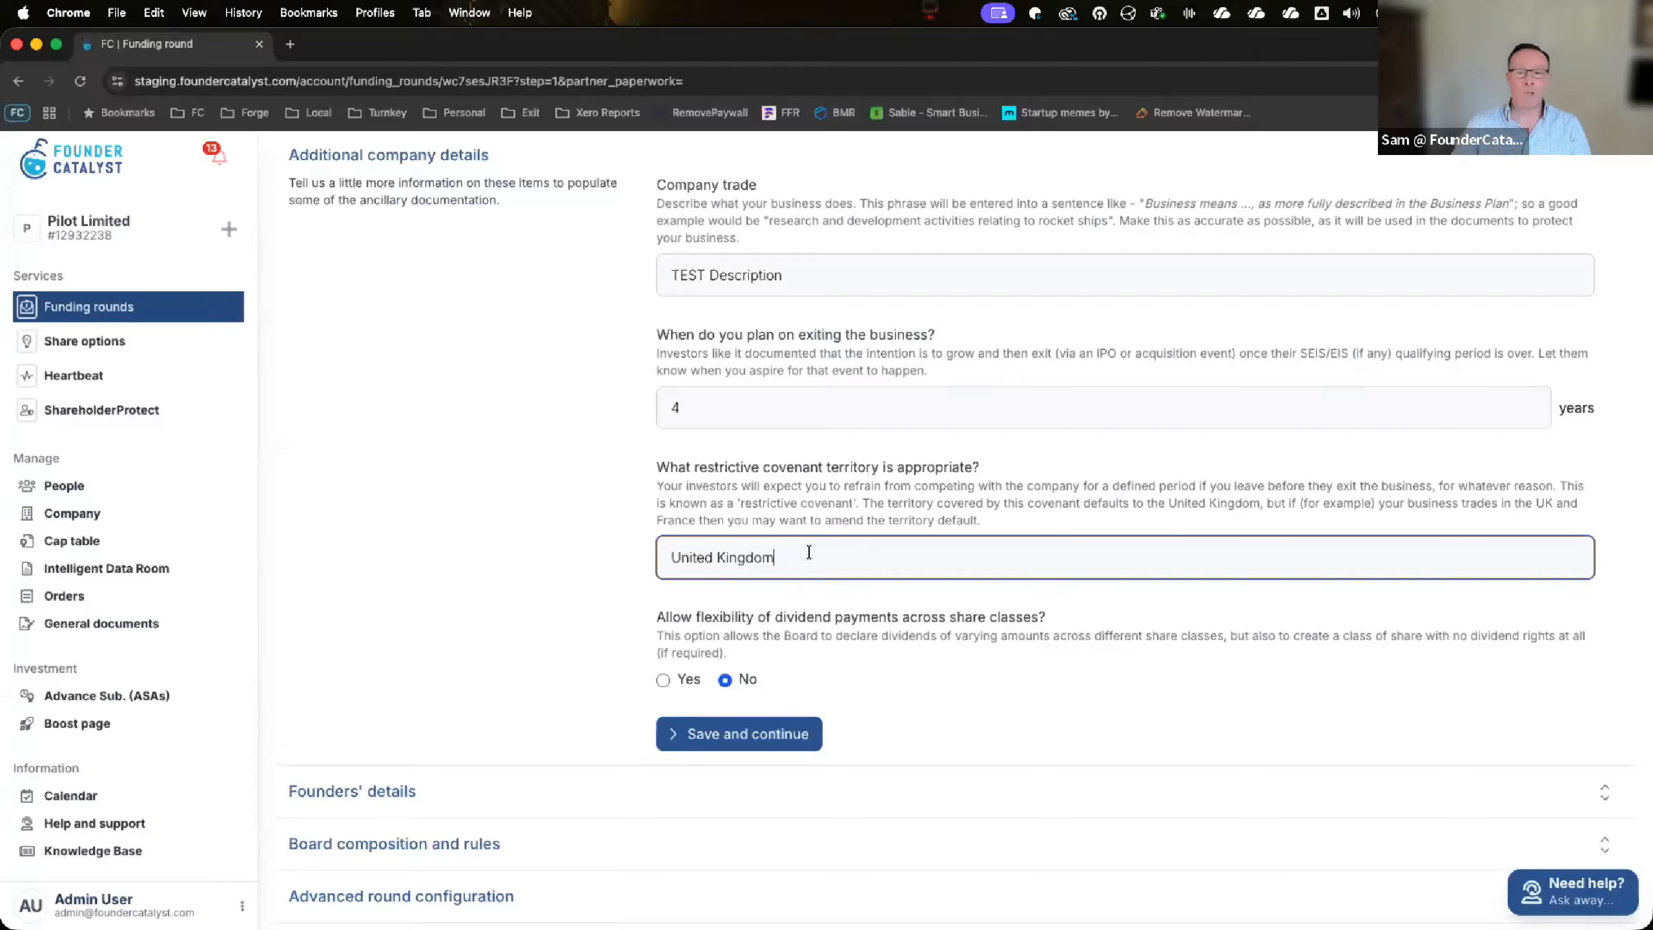
Save the additional company details and open the listed founder's details for redefining
click(756, 734)
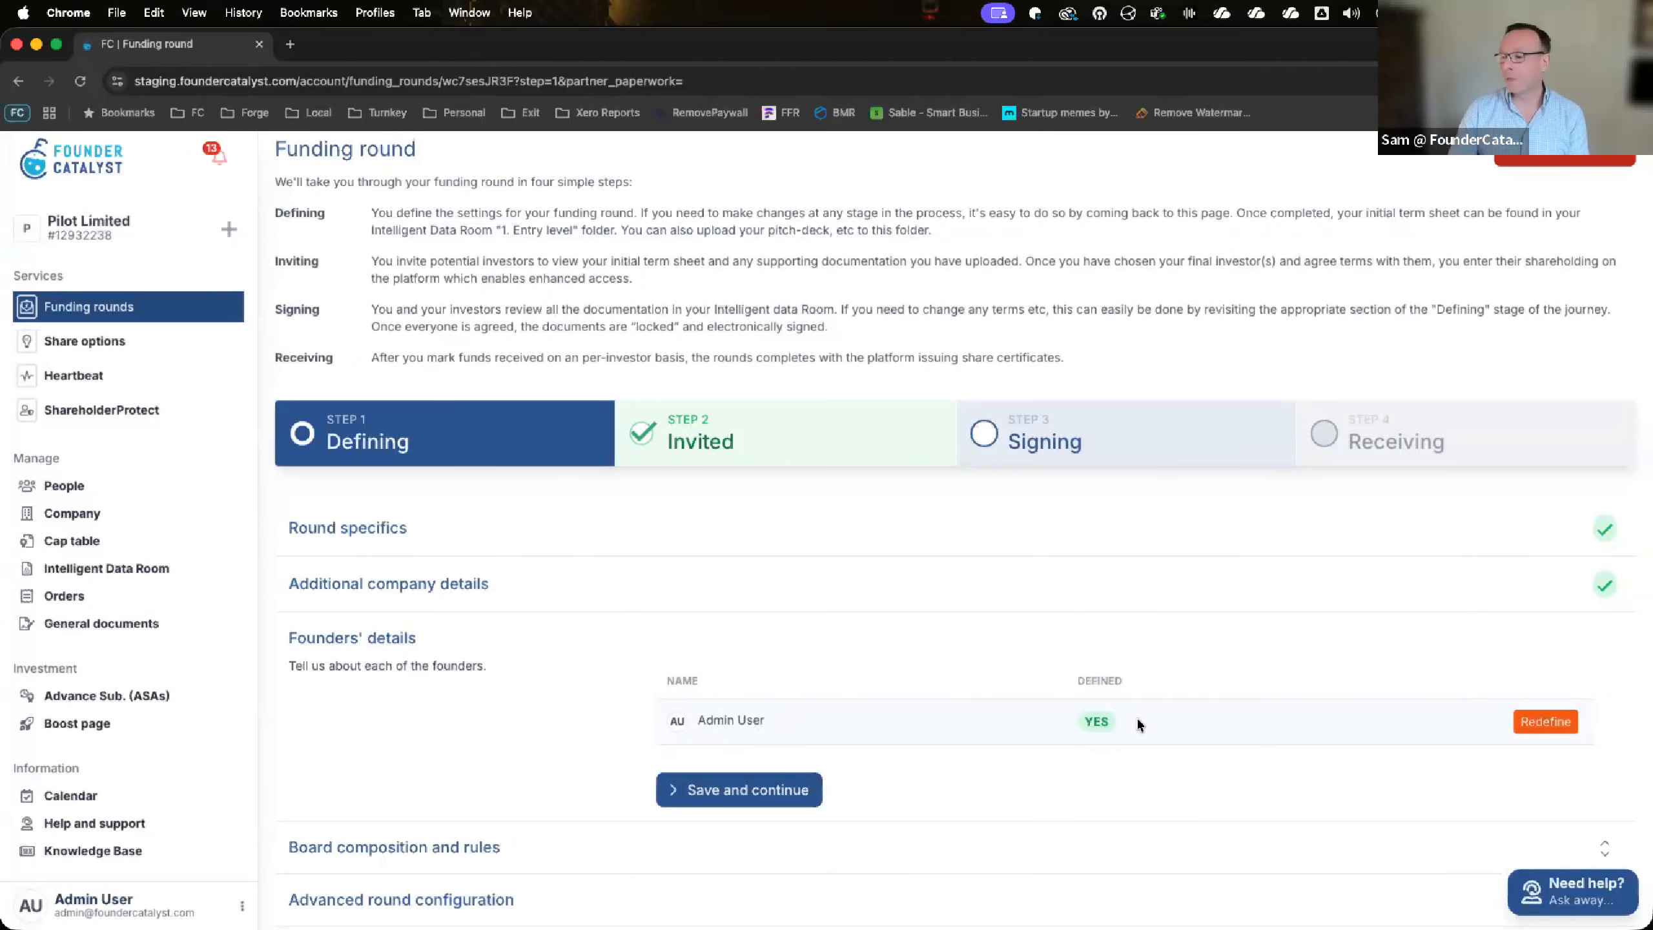
click(1544, 723)
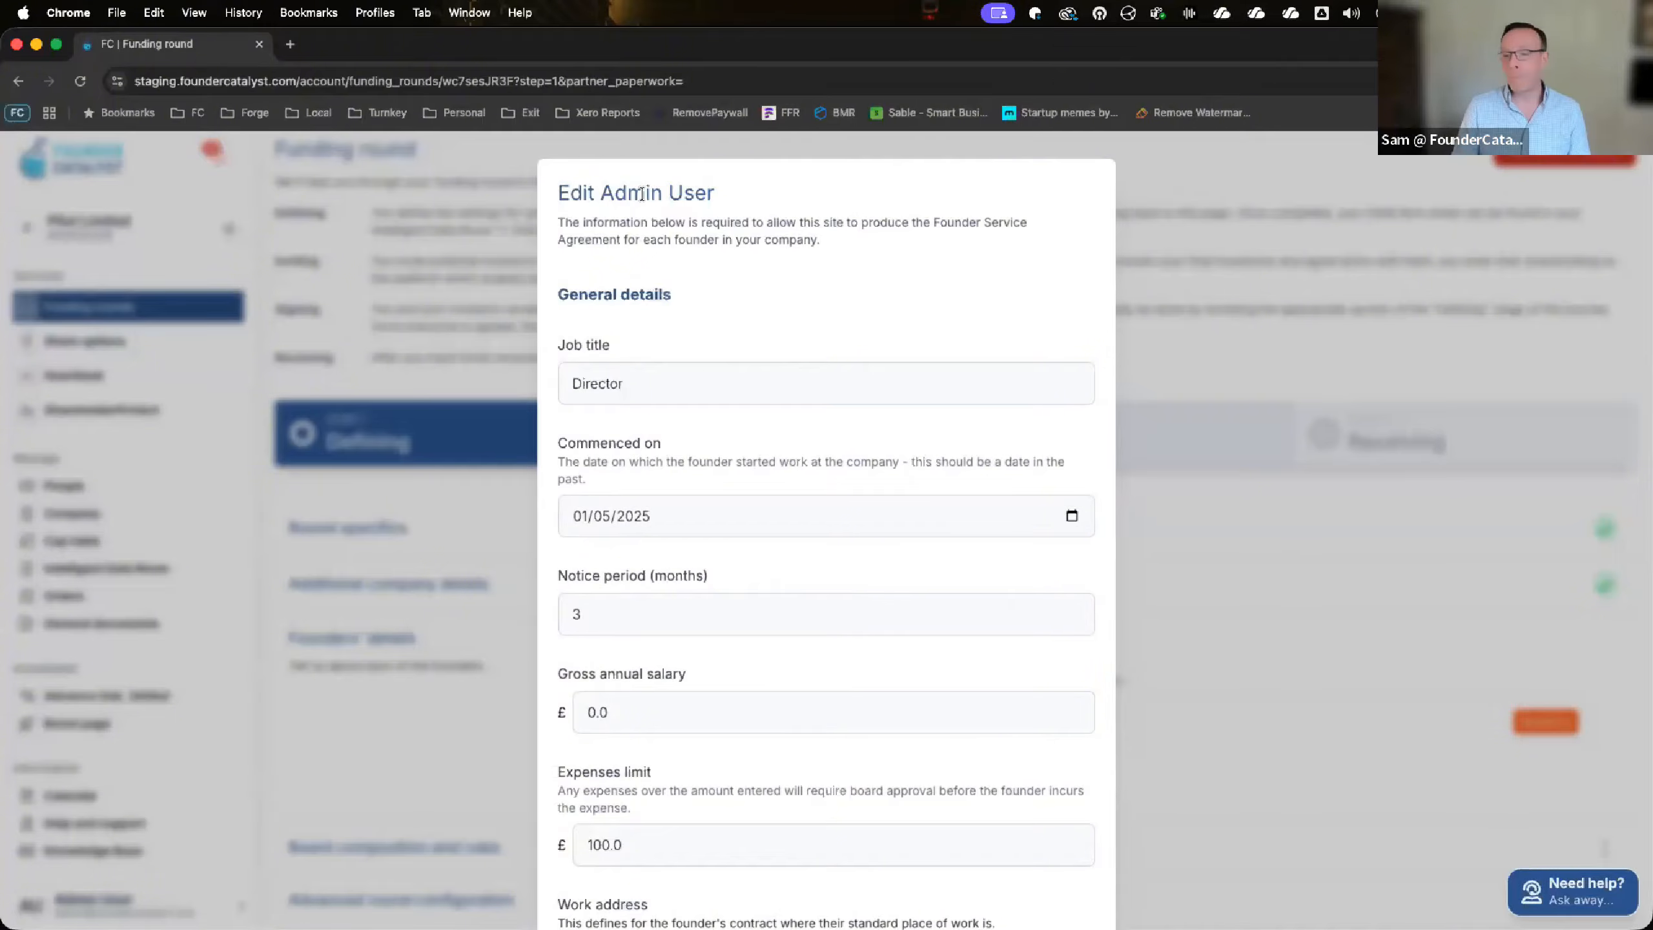
Review the founder's job title, commencement date, notice period, gross annual salary and expenses limit
scroll(657, 363, down, 2)
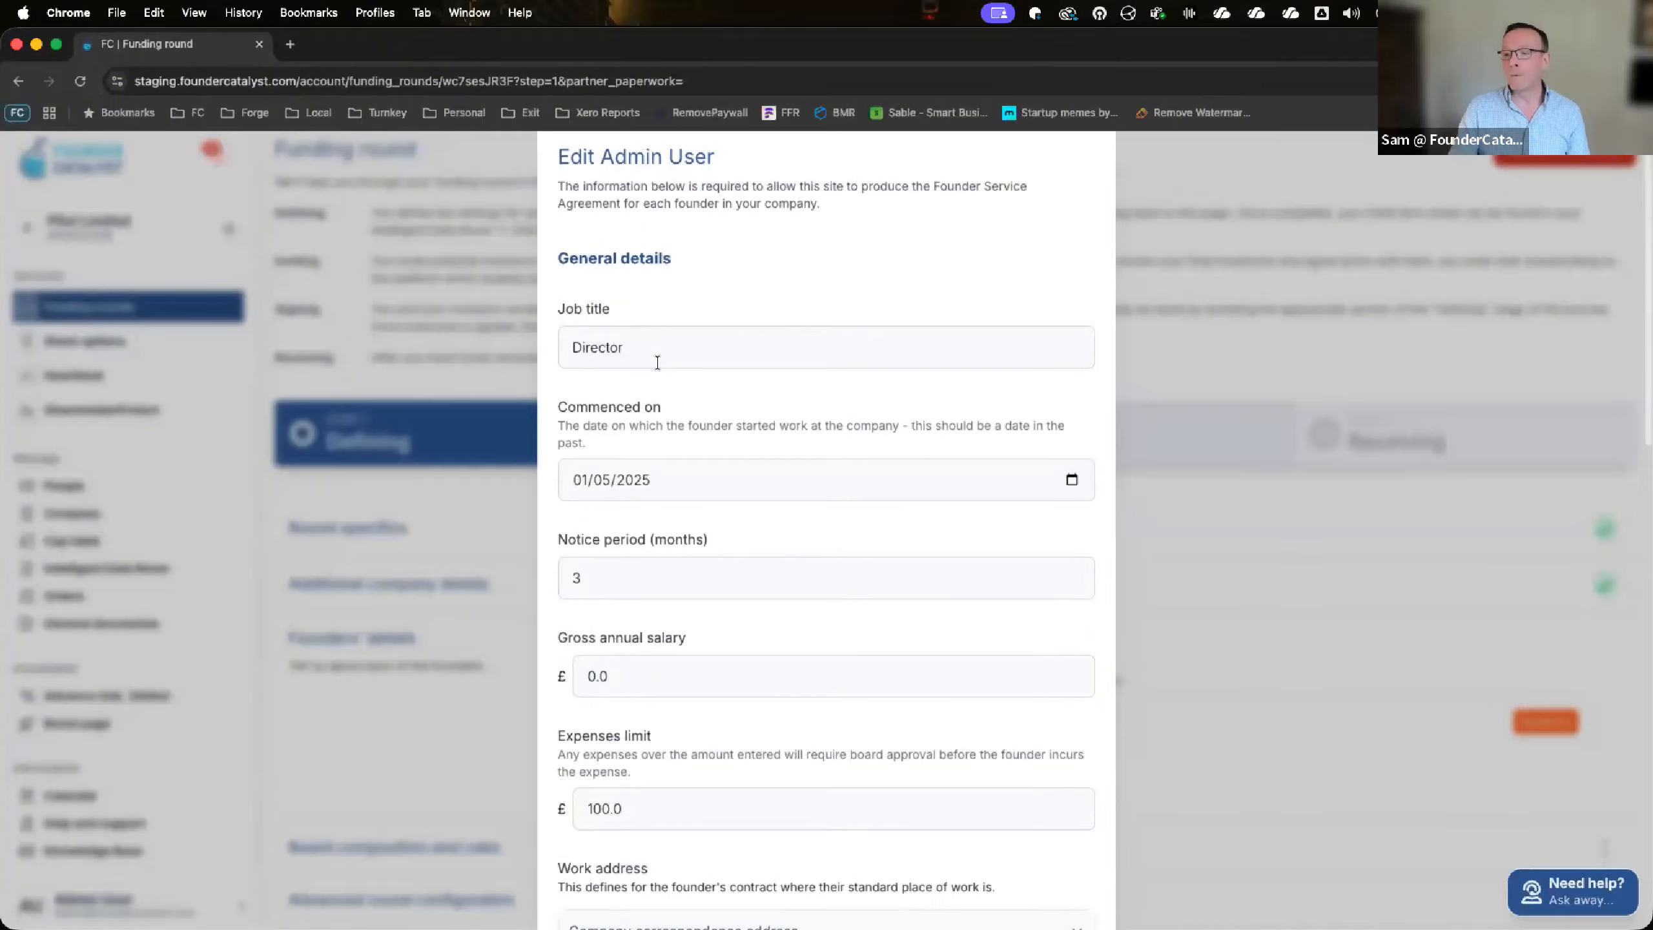
click(658, 361)
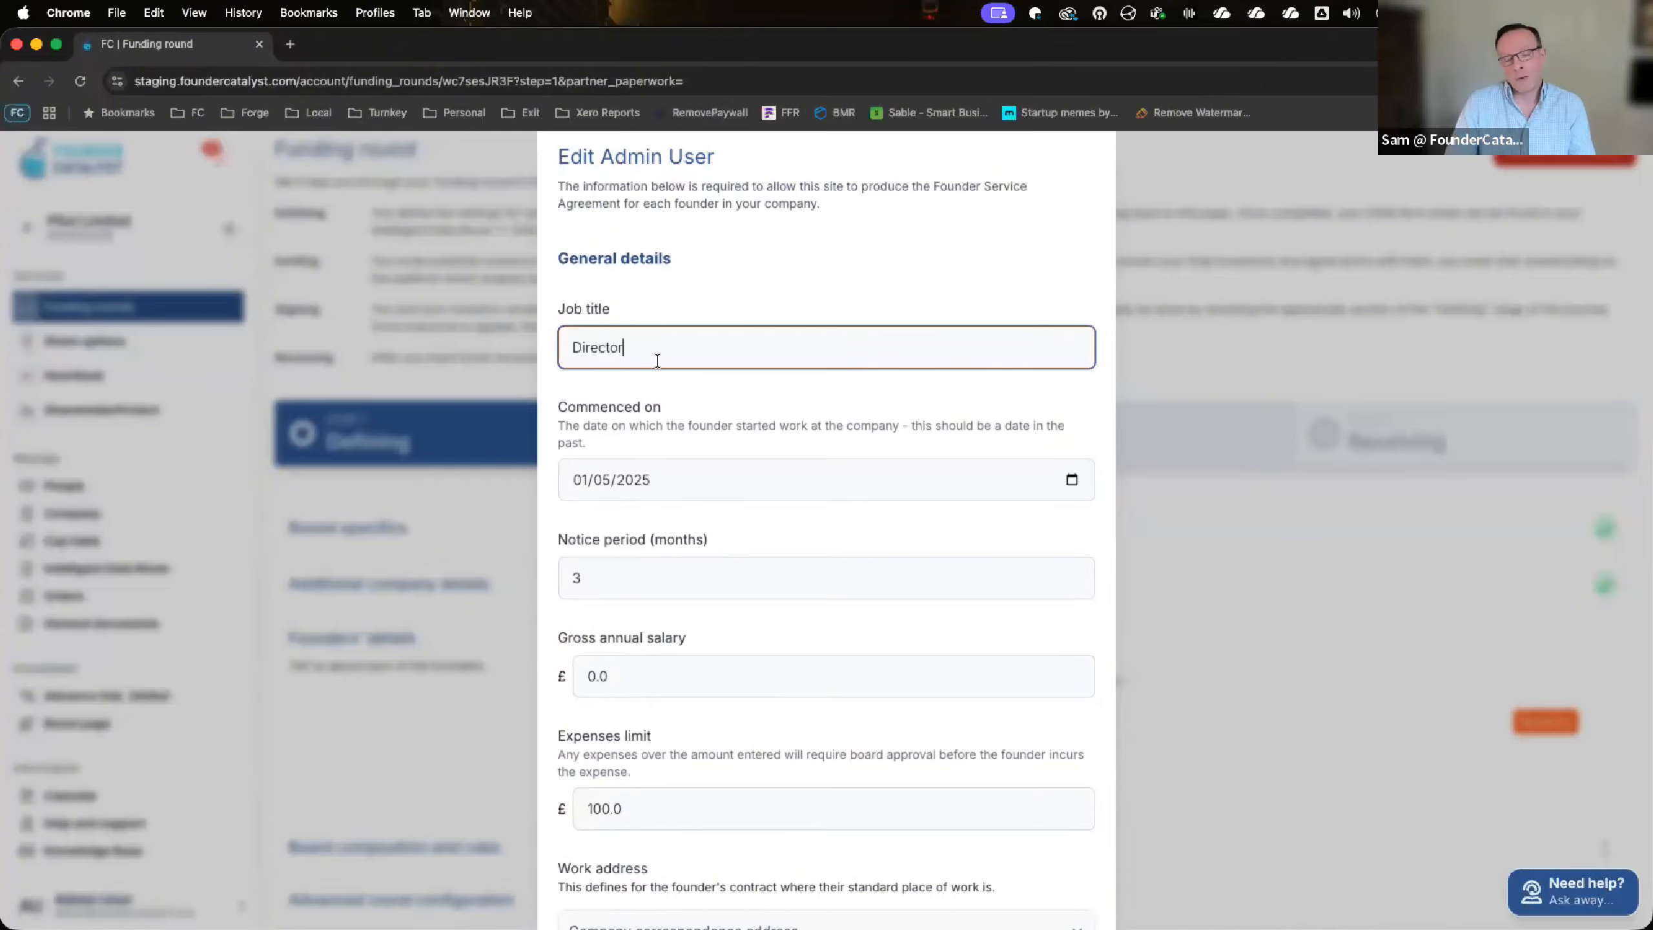
scroll(759, 385, down, 5)
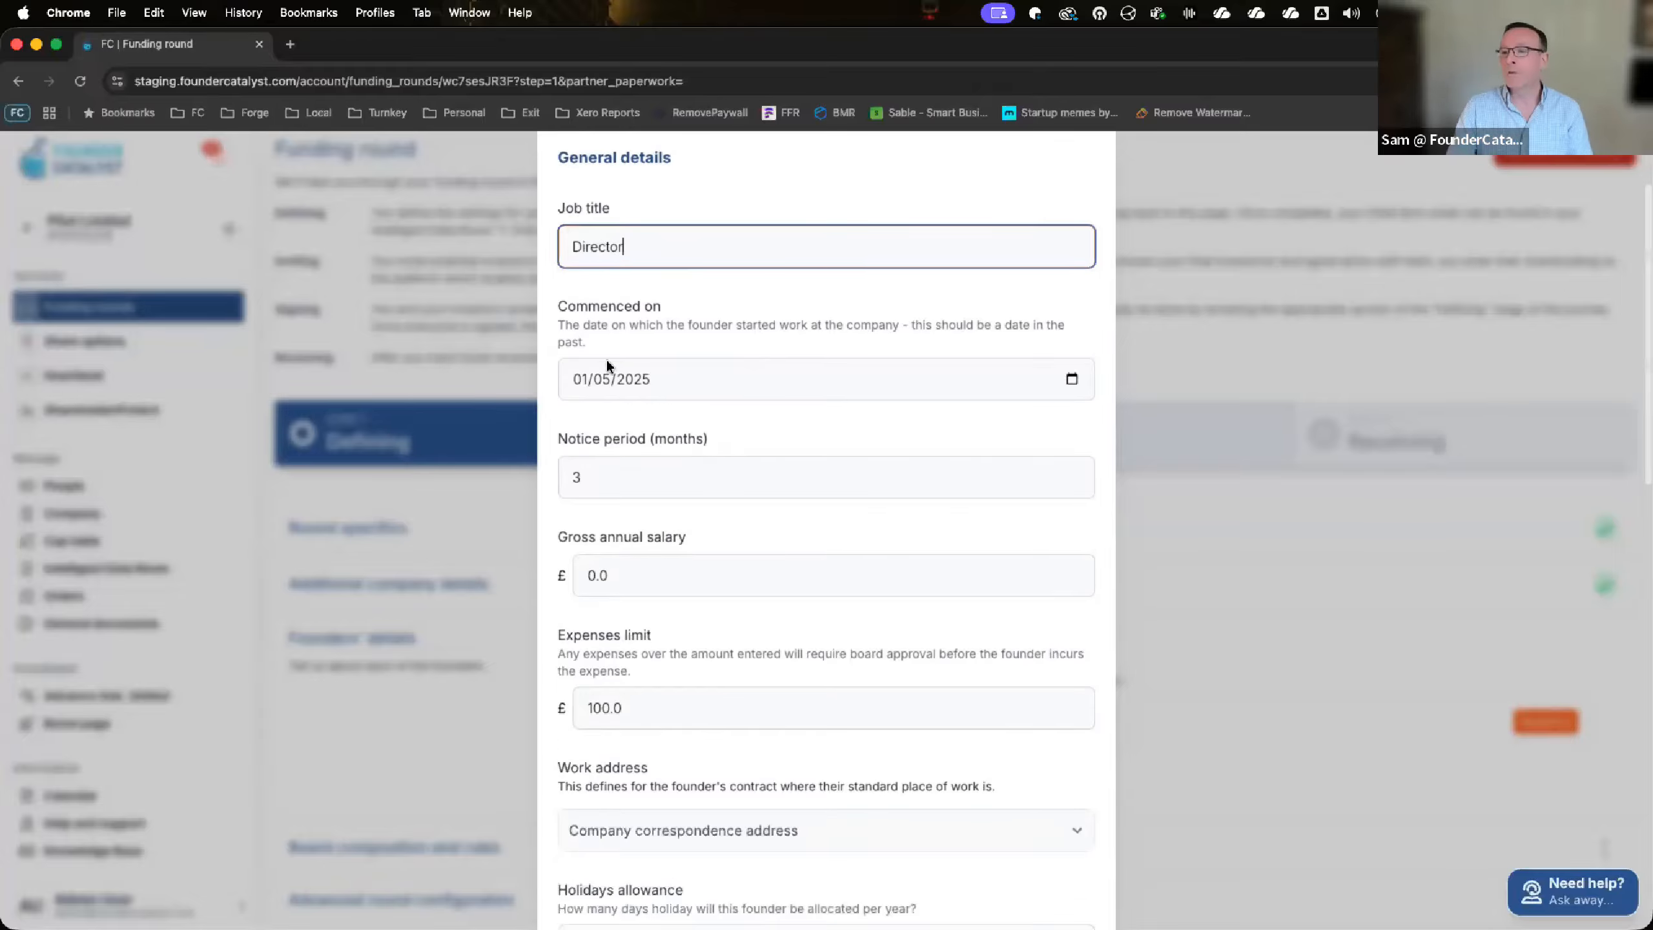
click(581, 479)
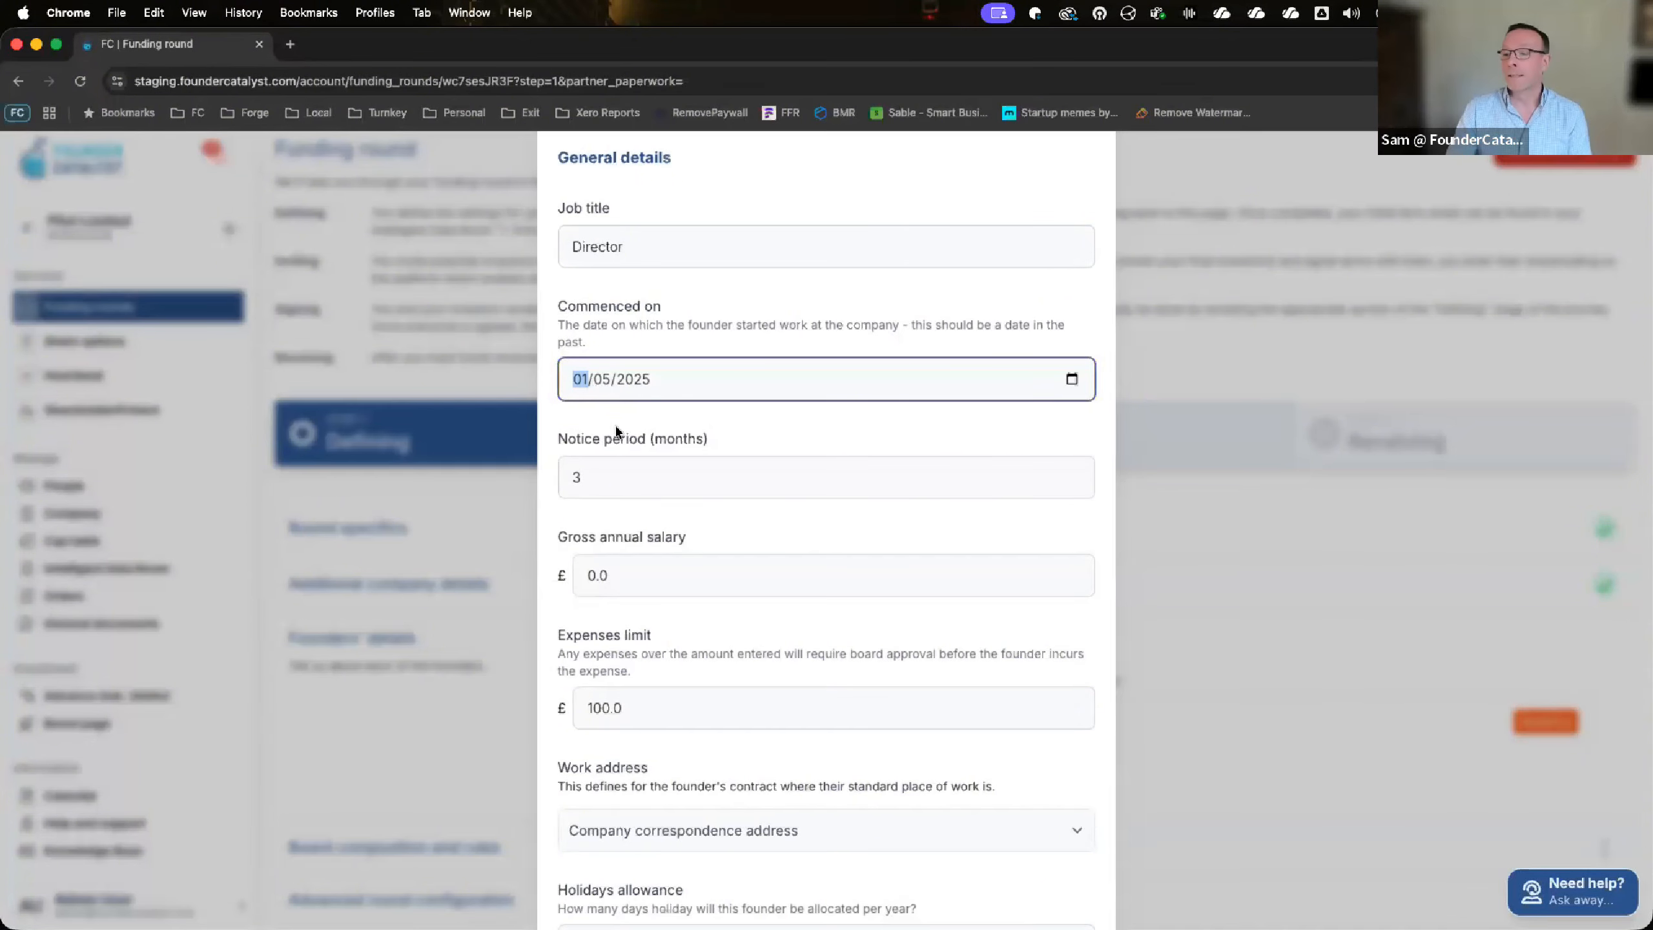
scroll(618, 423, down, 2)
click(612, 407)
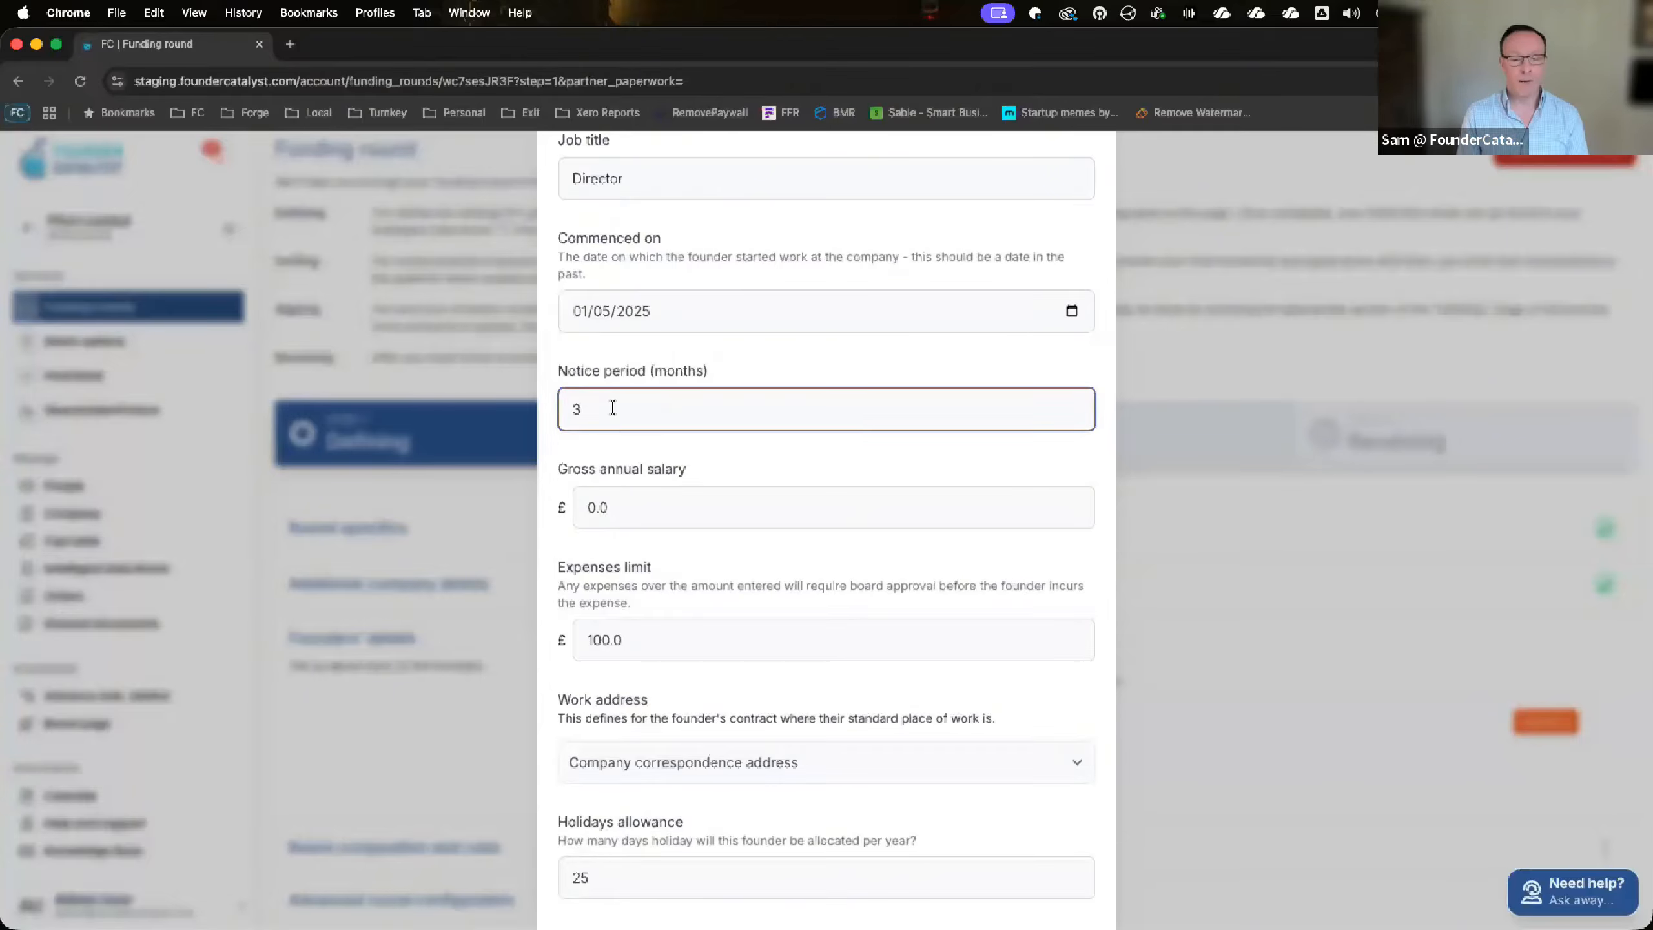
click(642, 506)
key(super+a)
scroll(673, 478, down, 2)
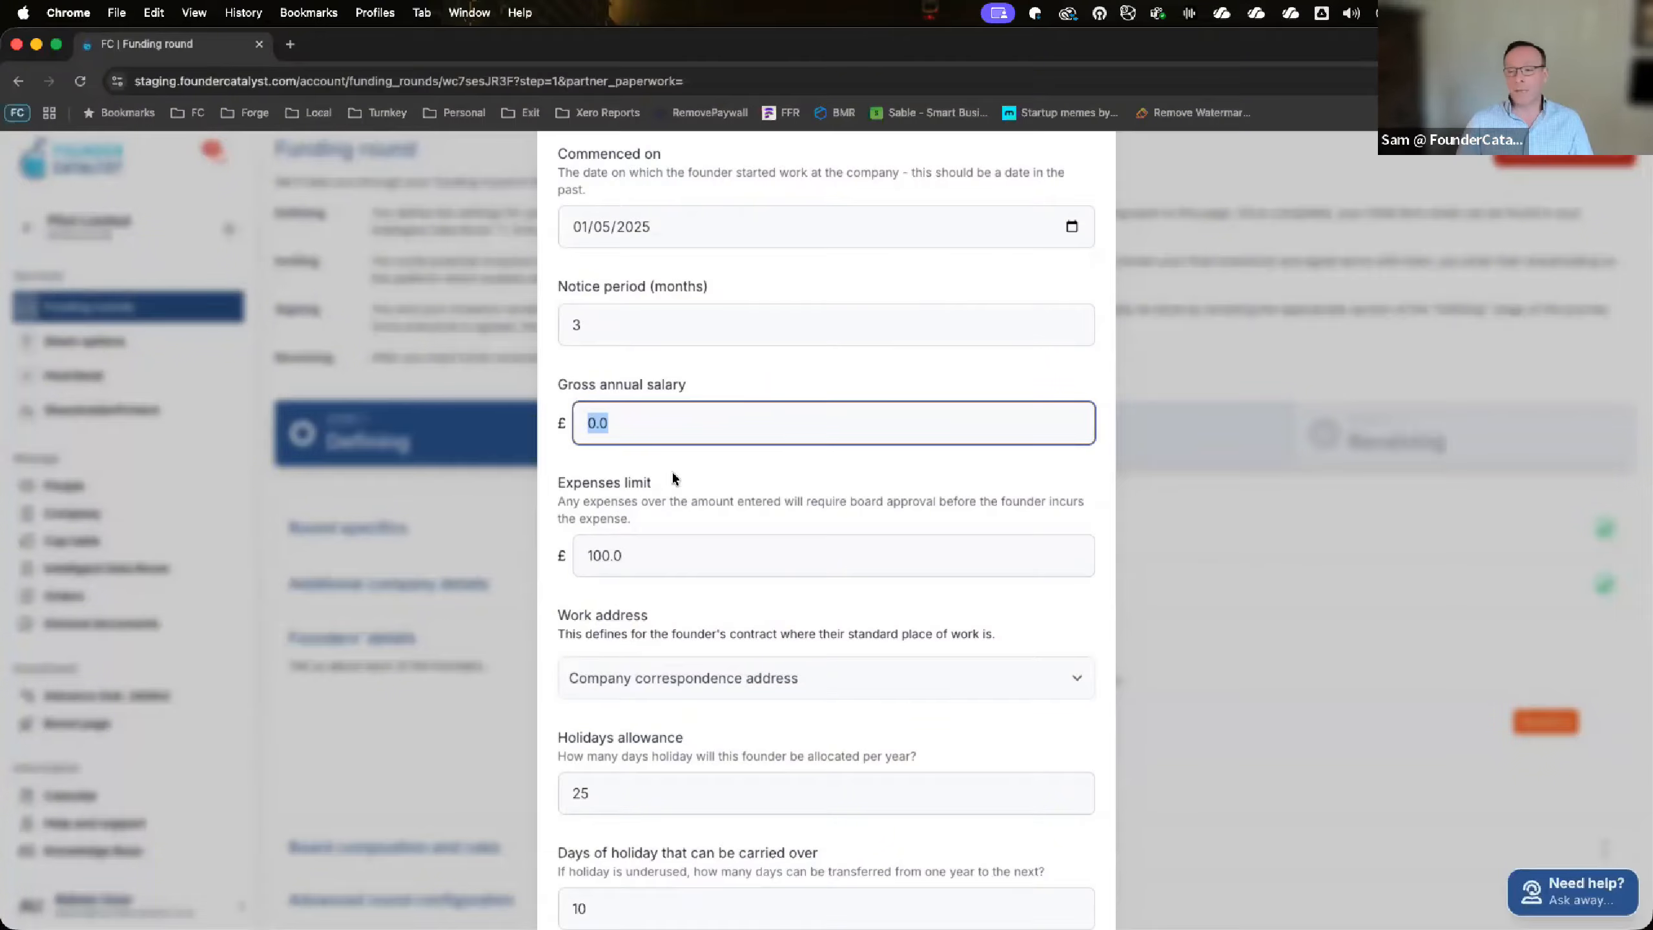
click(669, 540)
scroll(670, 540, down, 1)
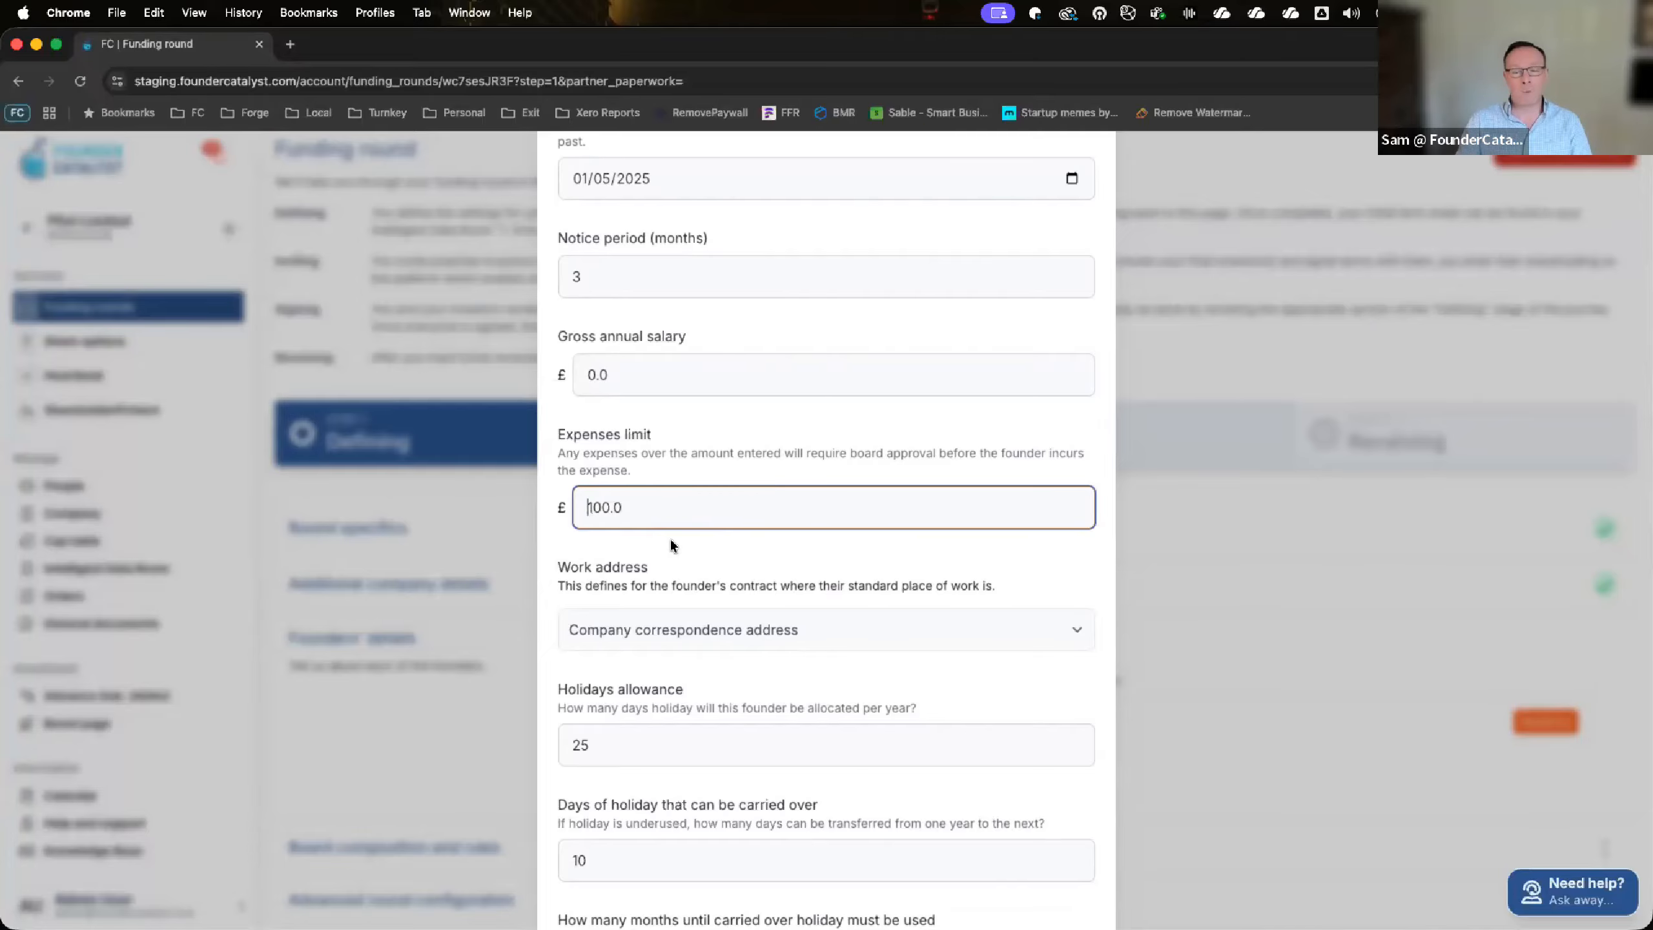
Check the work address options for the founder's contract, keeping the company correspondence address
scroll(671, 542, down, 2)
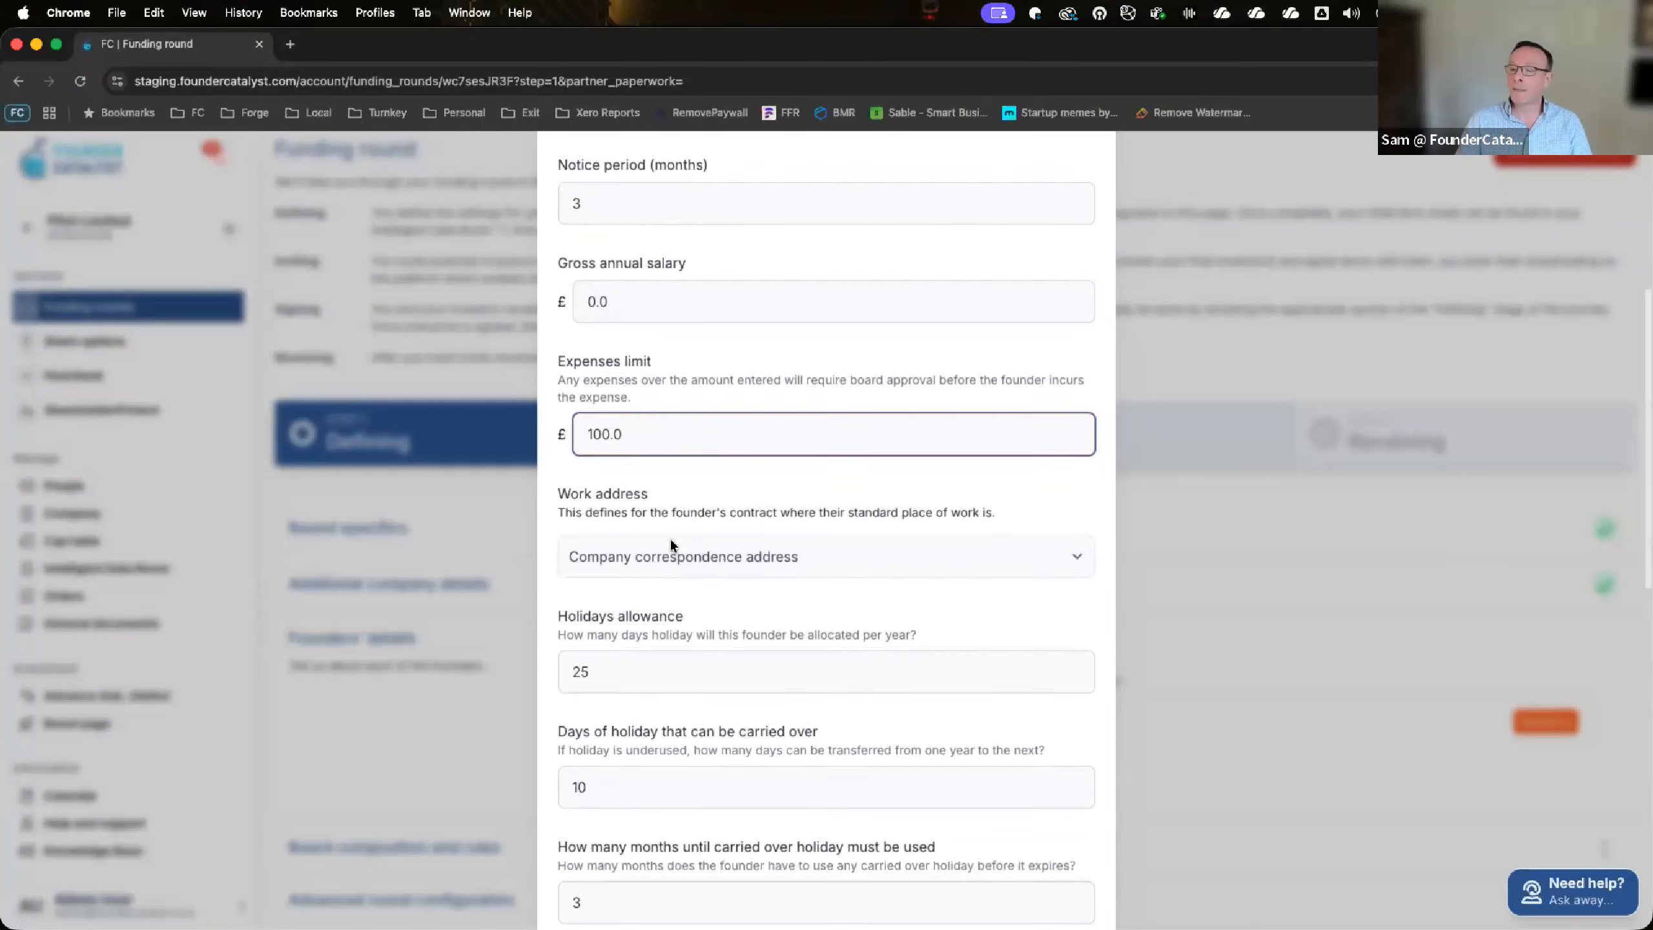
scroll(671, 543, down, 1)
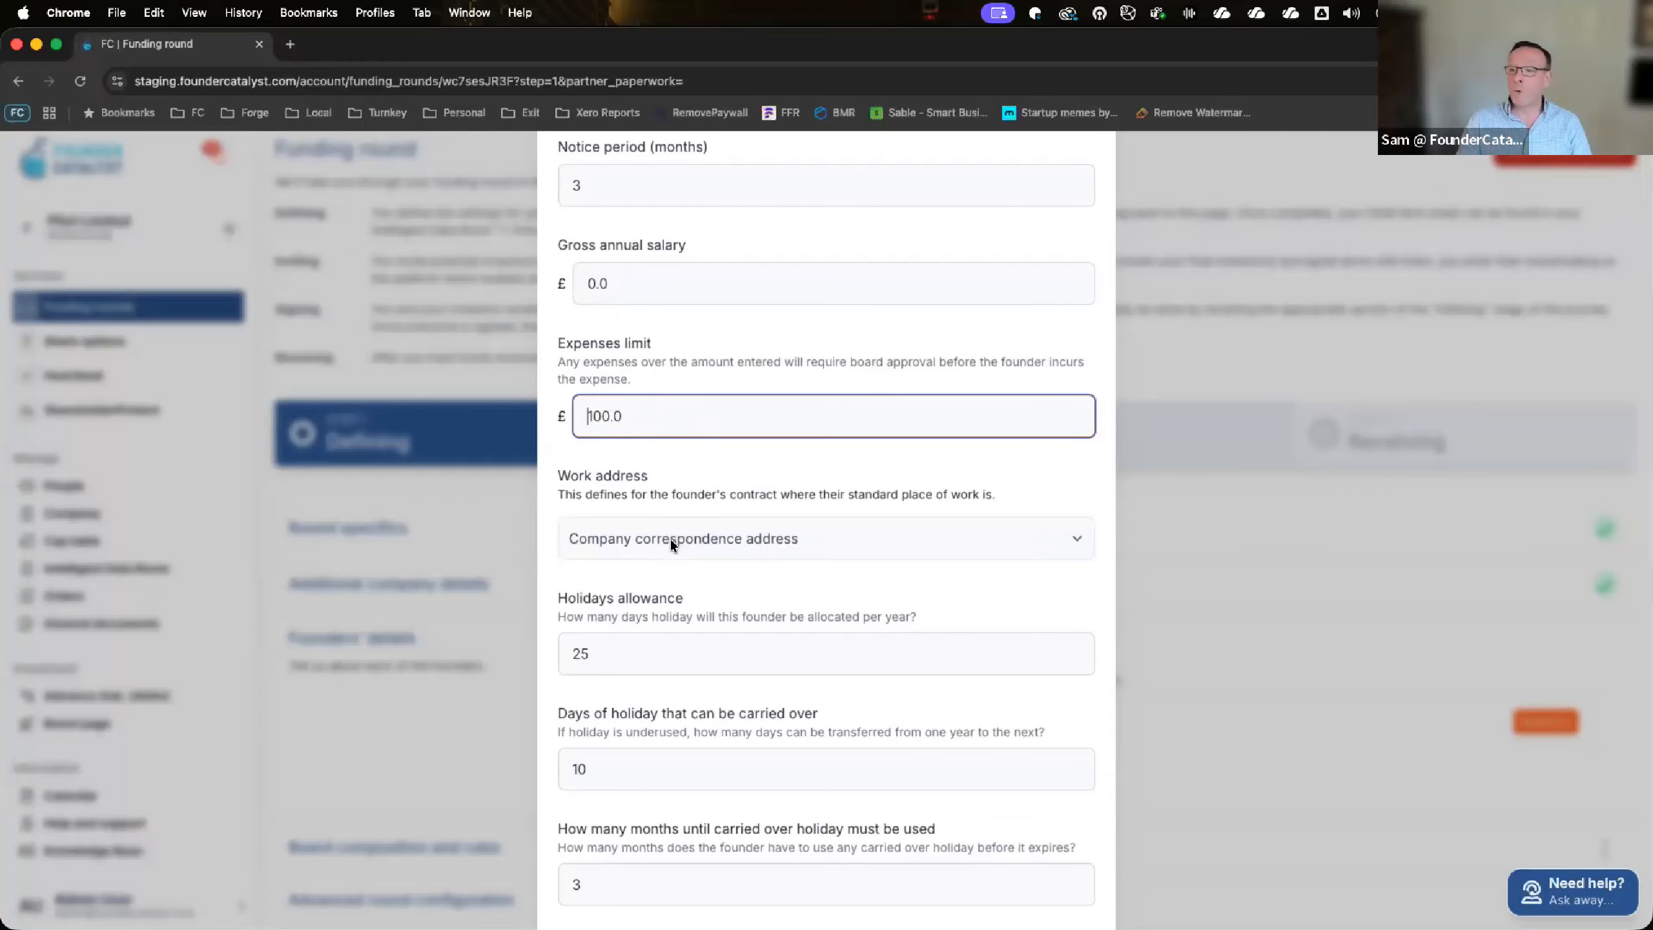
click(671, 539)
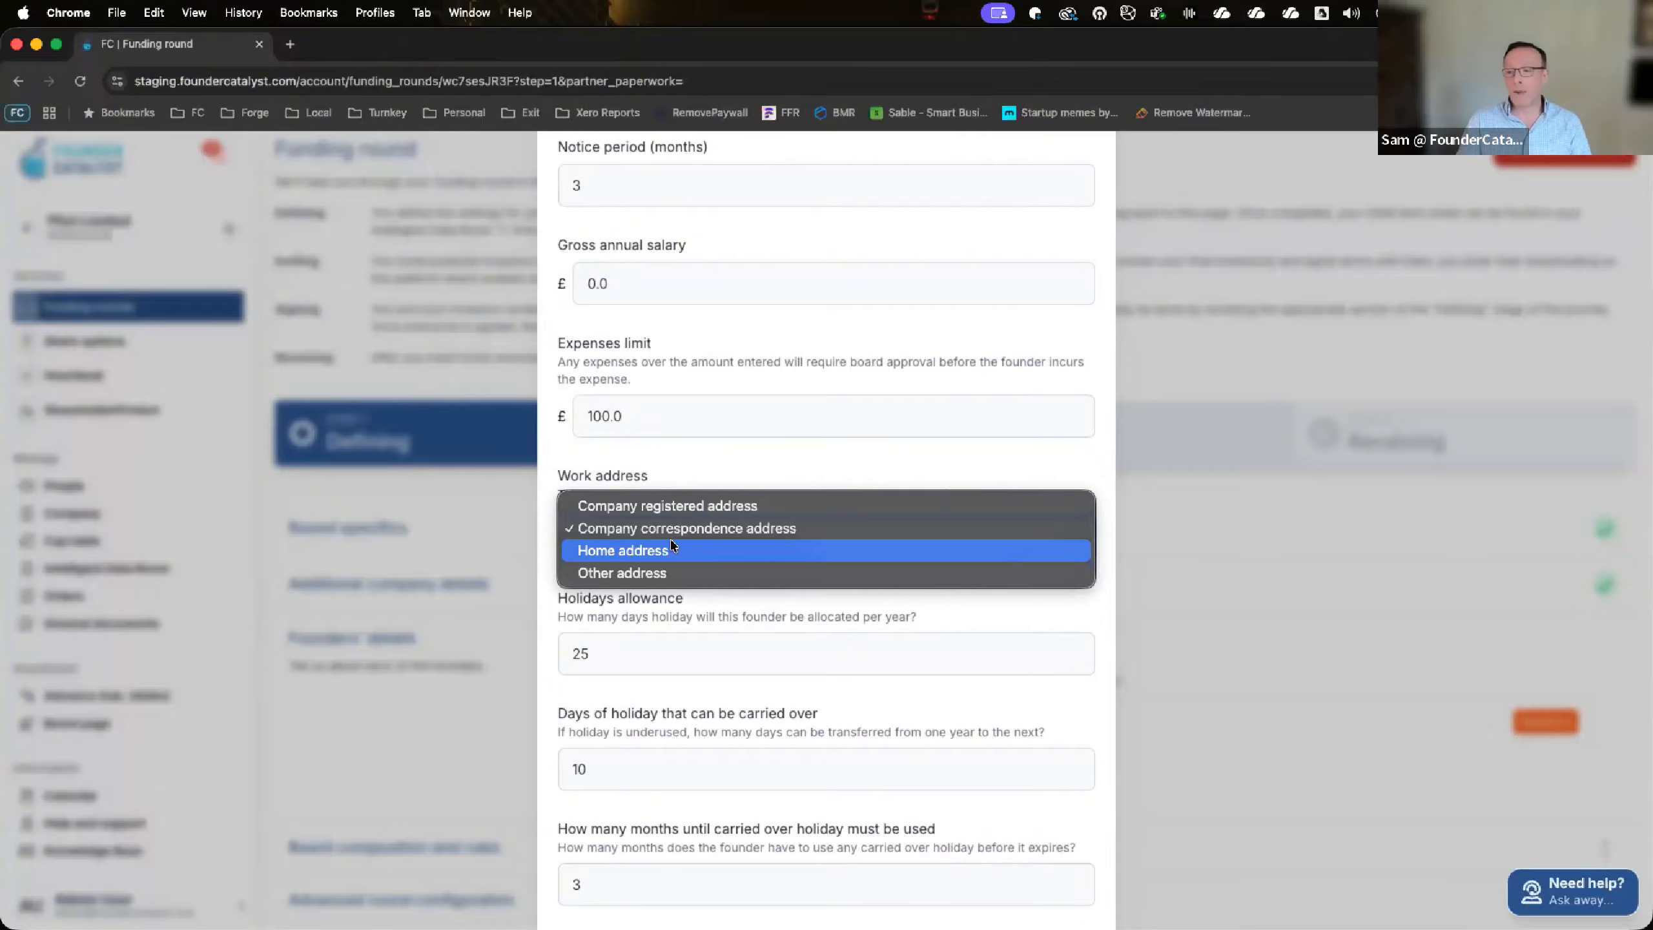
click(659, 601)
Review the founder's holidays allowance, days of holiday that can be carried over and months until carried-over holiday must be used
scroll(657, 599, down, 3)
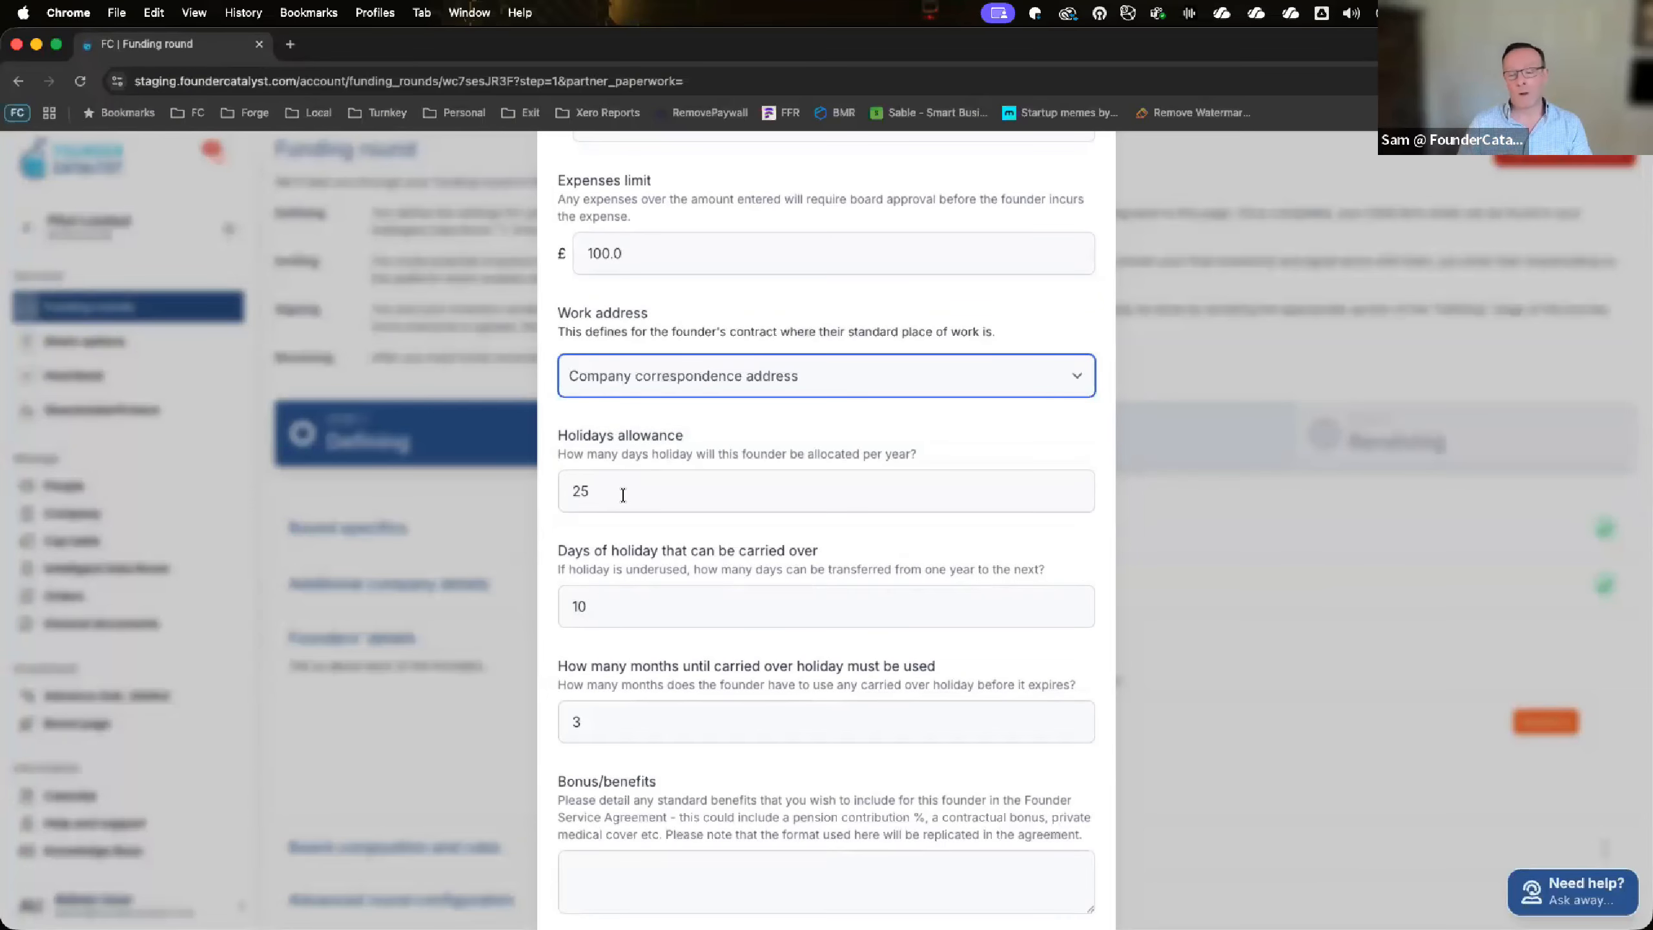
scroll(623, 494, down, 3)
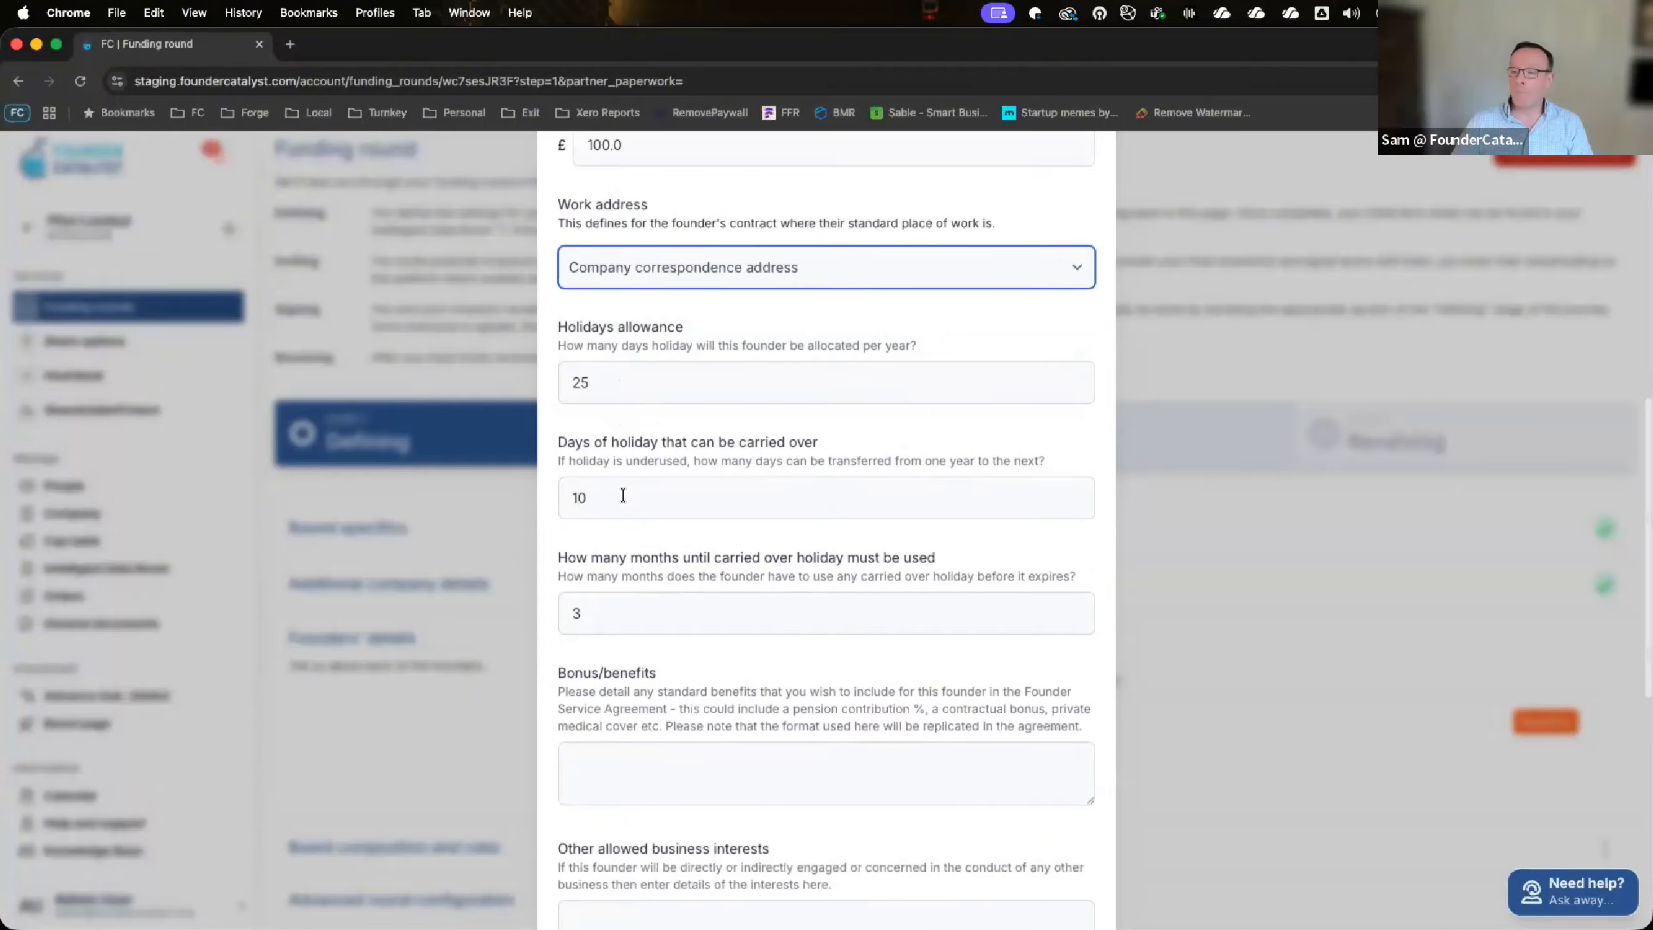
click(622, 497)
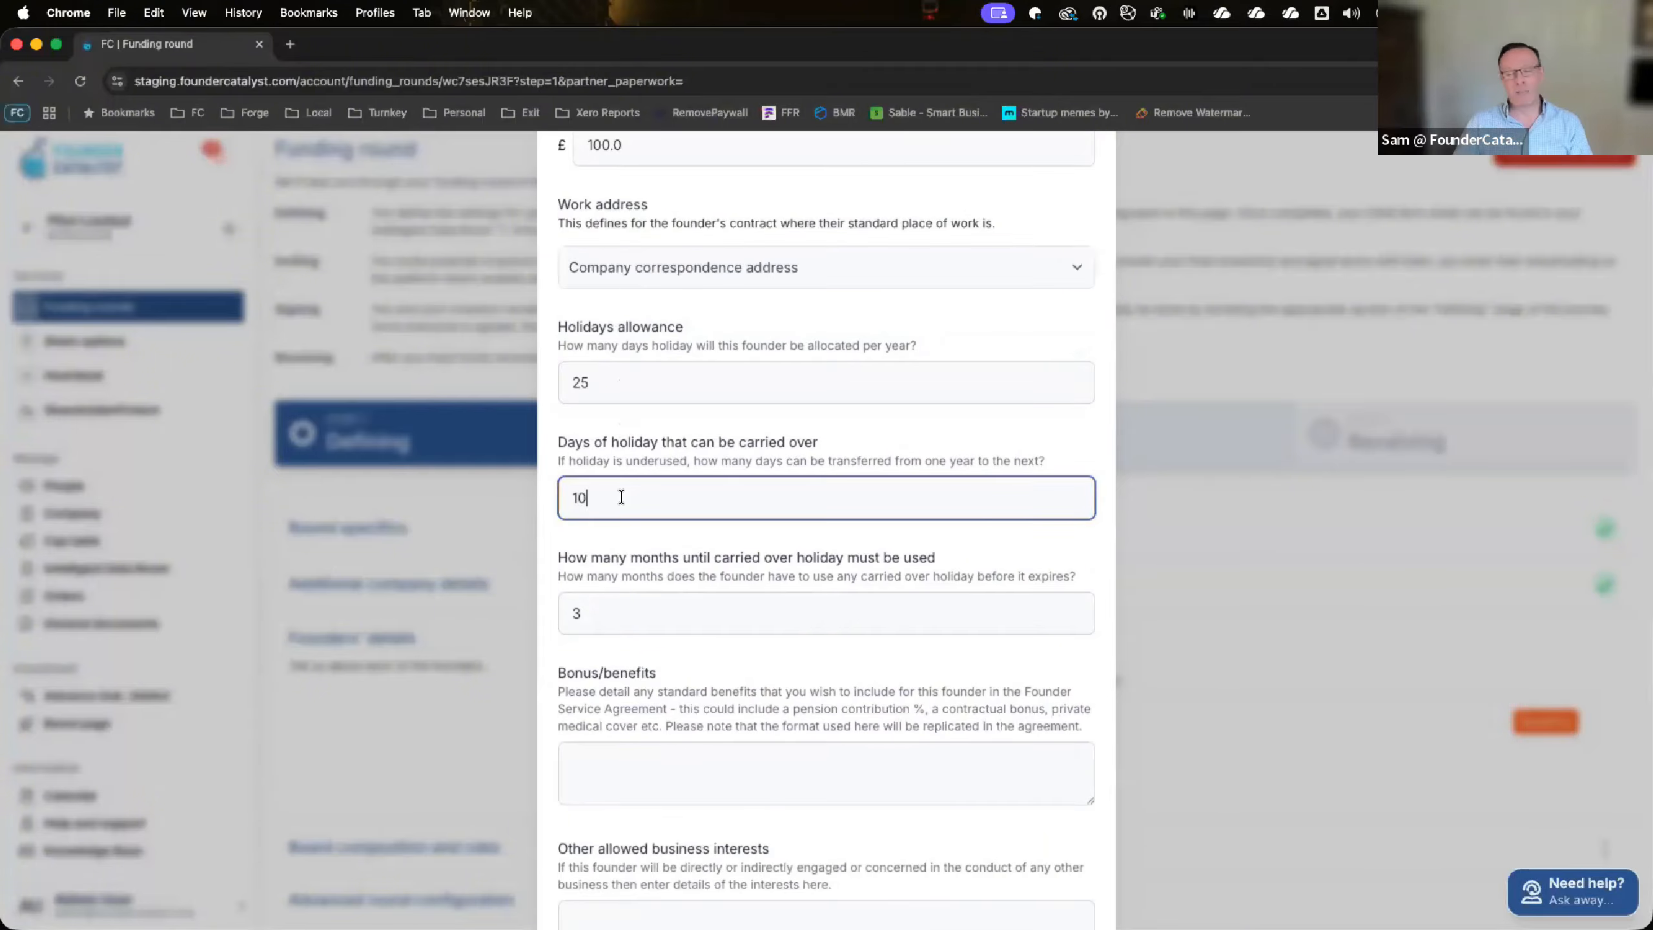
scroll(622, 496, down, 2)
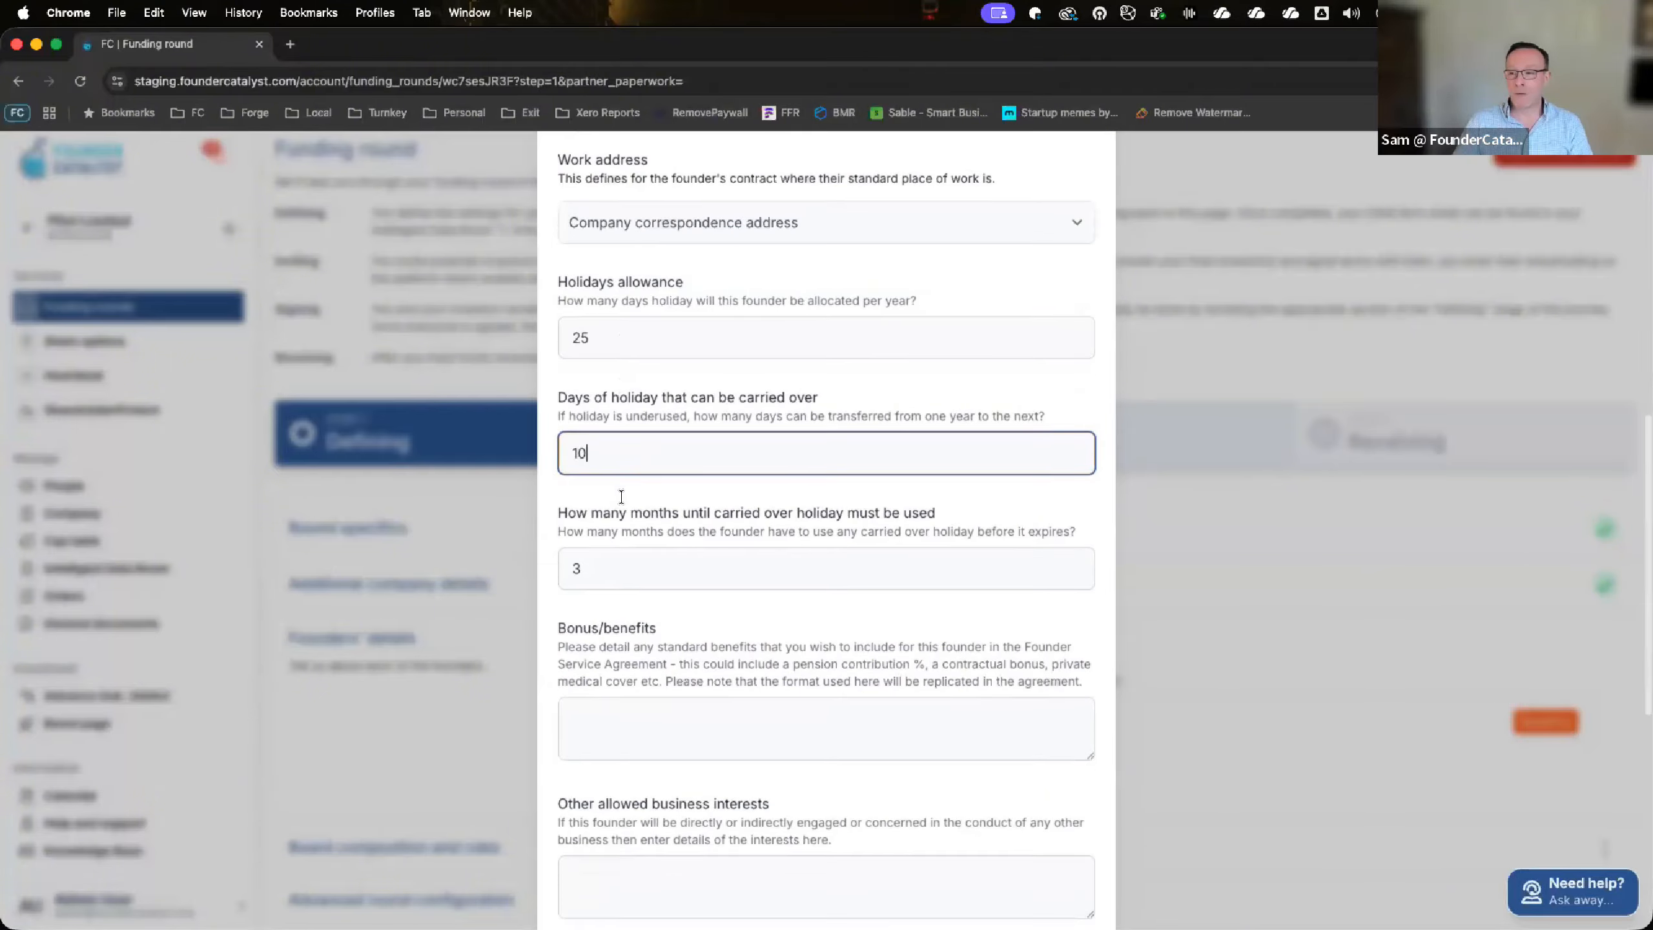
scroll(622, 497, down, 1)
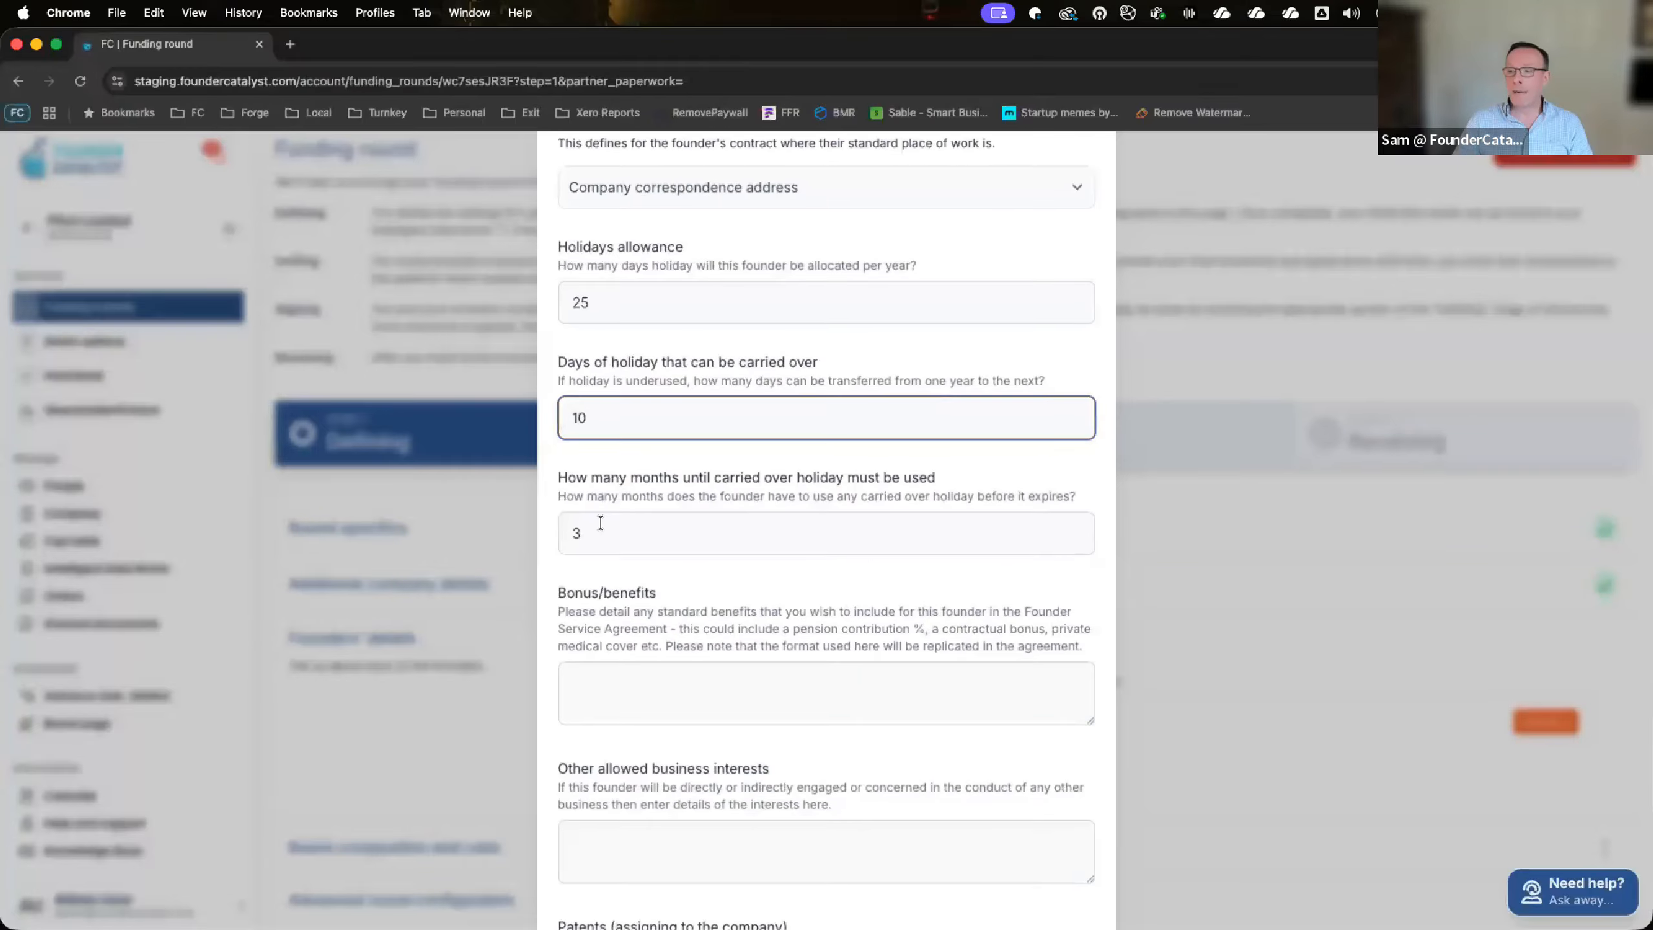
click(600, 523)
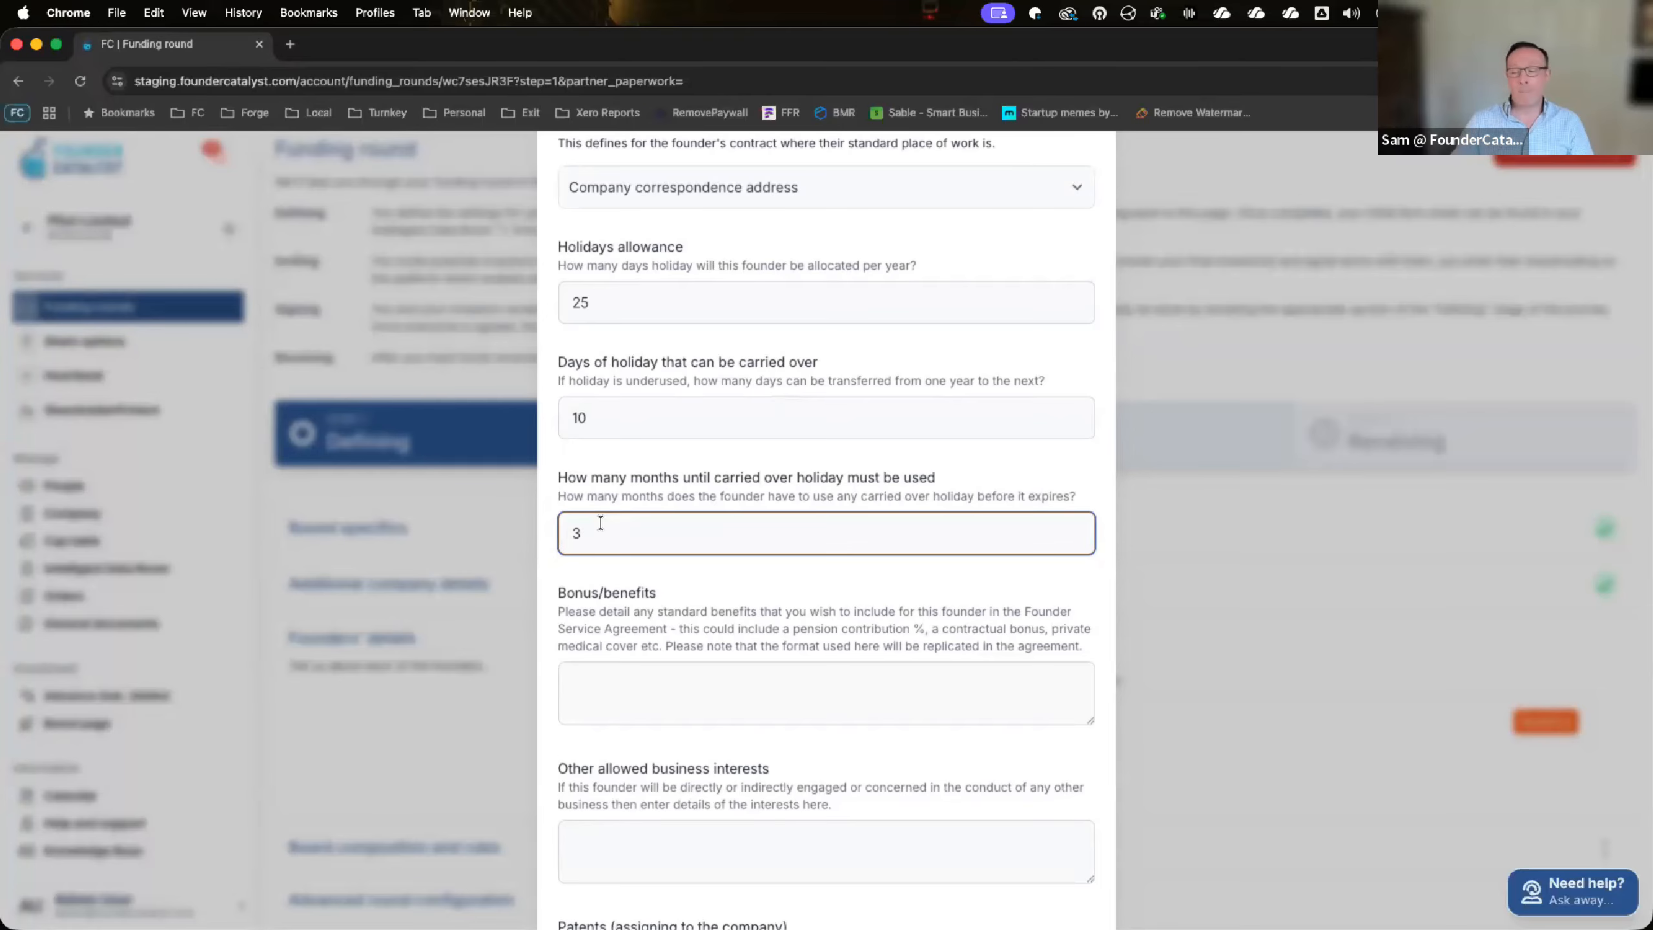
Review the founder's bonus/benefits and other allowed business interests fields
scroll(602, 525, down, 2)
click(632, 598)
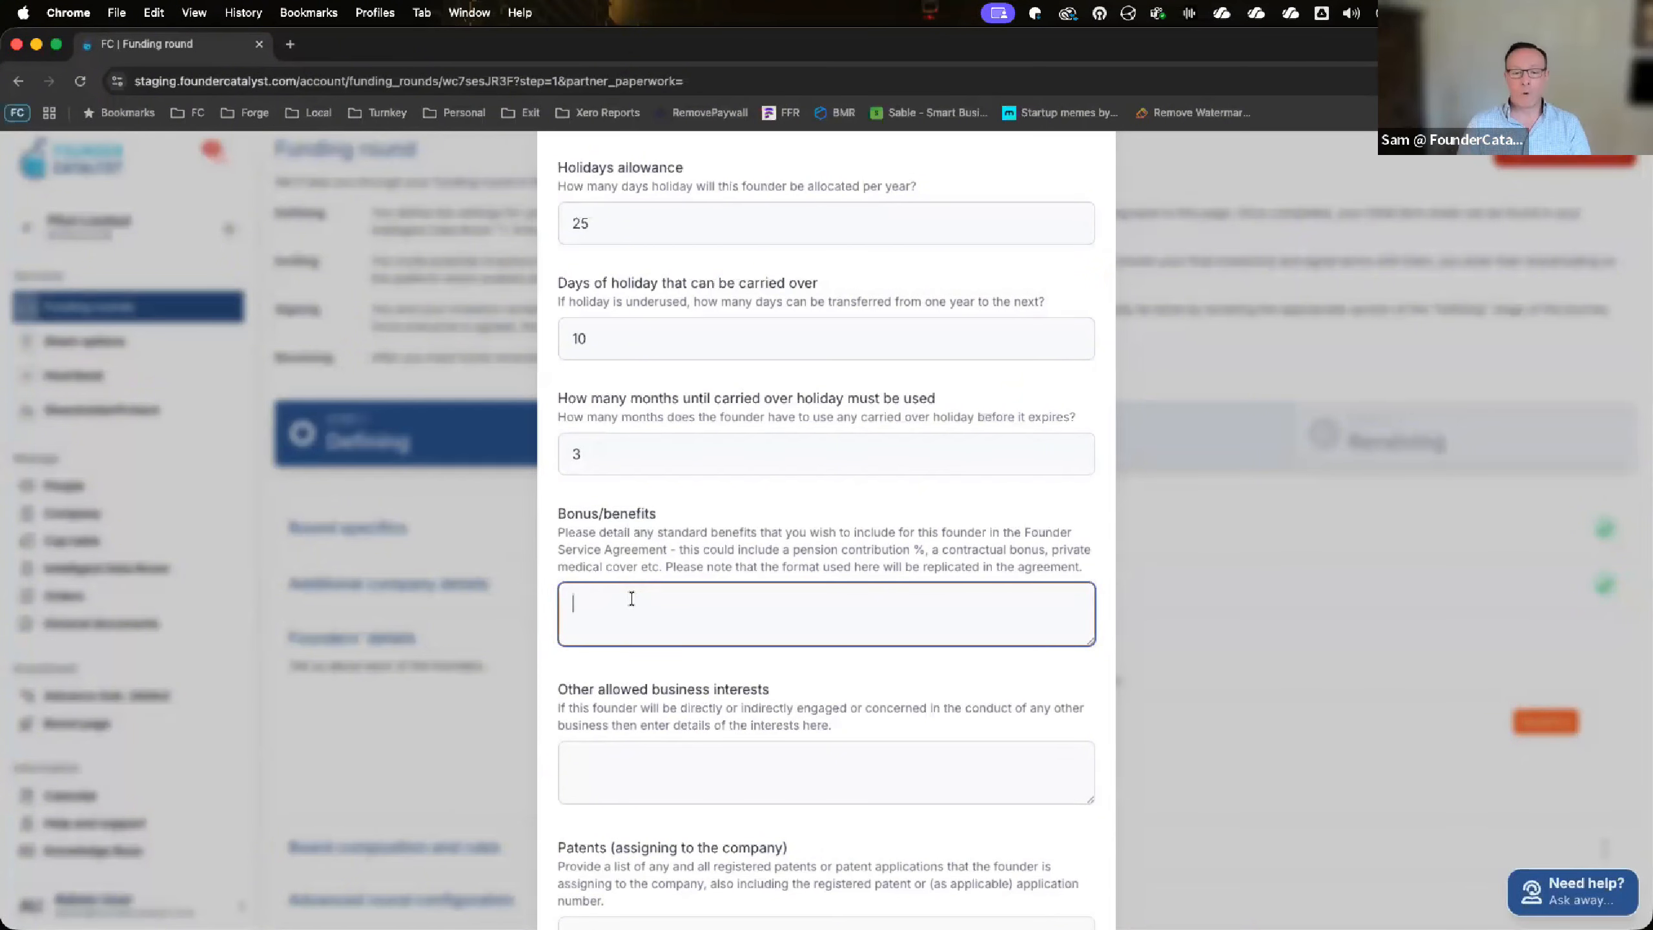
scroll(632, 598, down, 3)
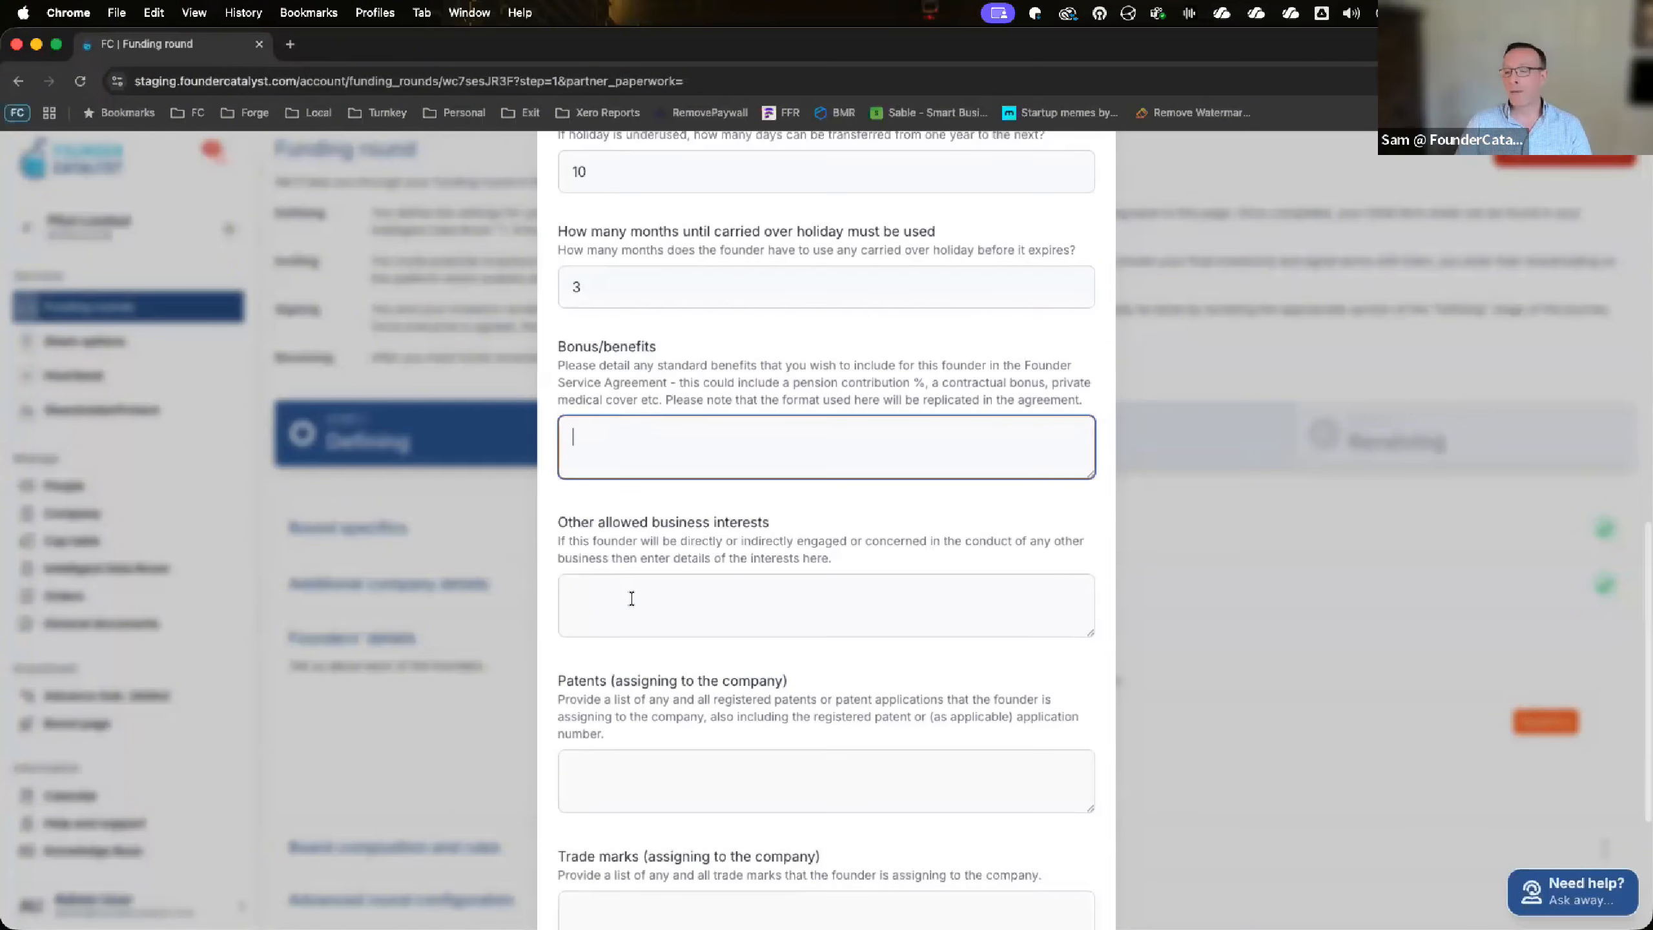
click(633, 600)
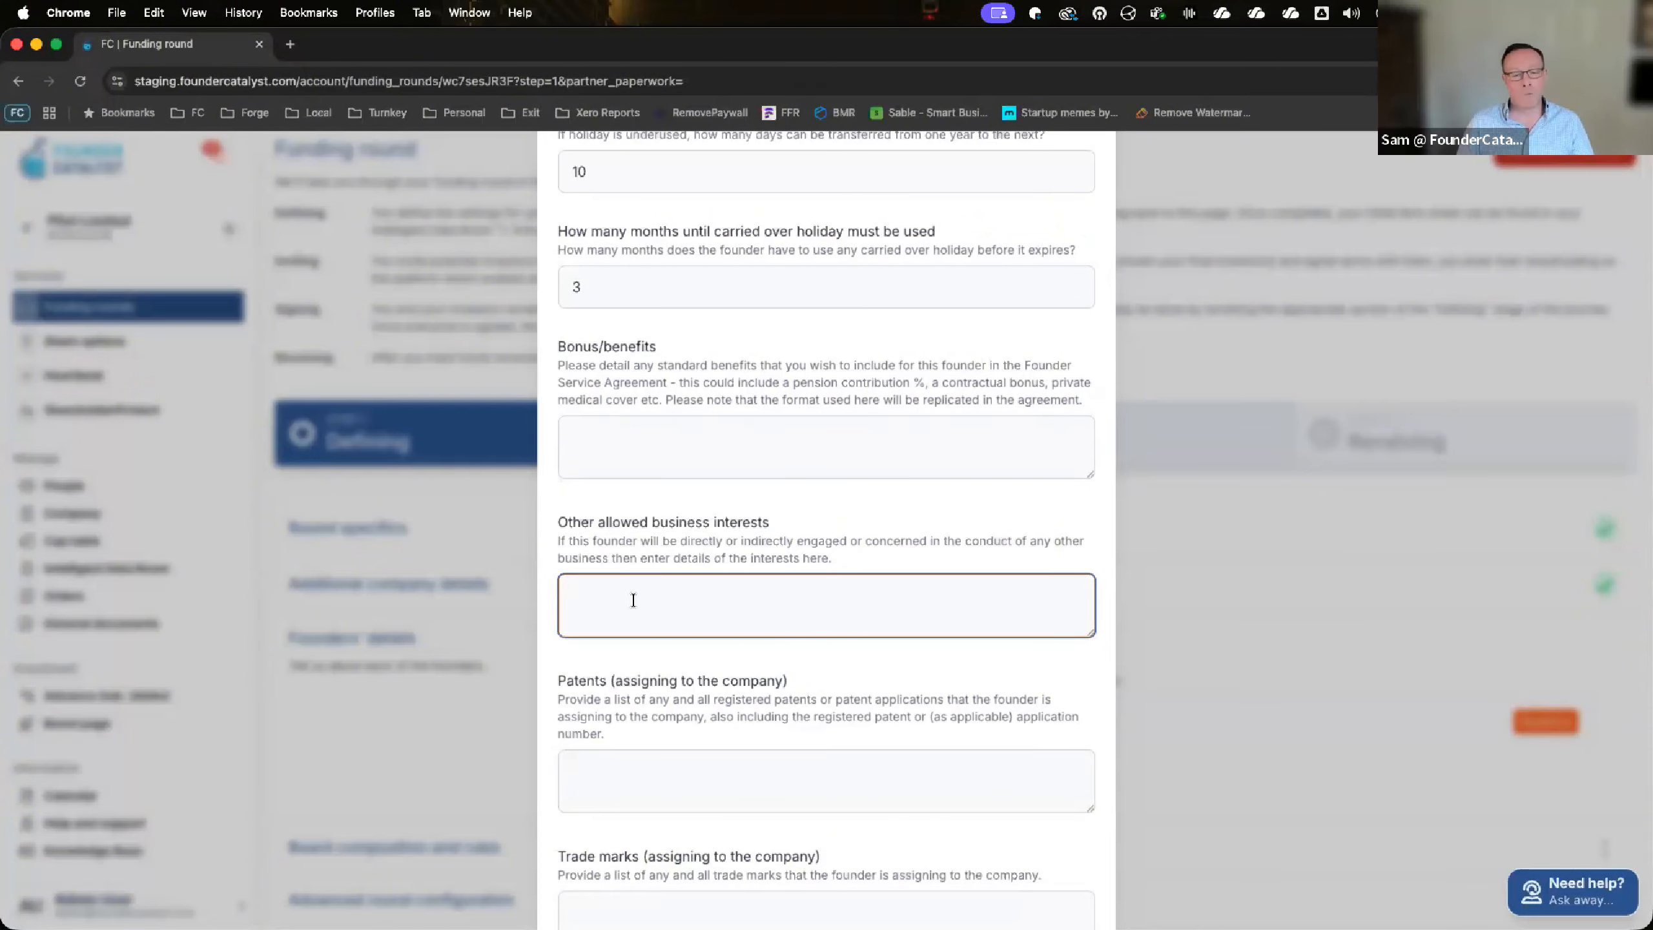
Leave the patents, trade marks and excluded IPR fields empty and save the founder's details
scroll(634, 600, down, 3)
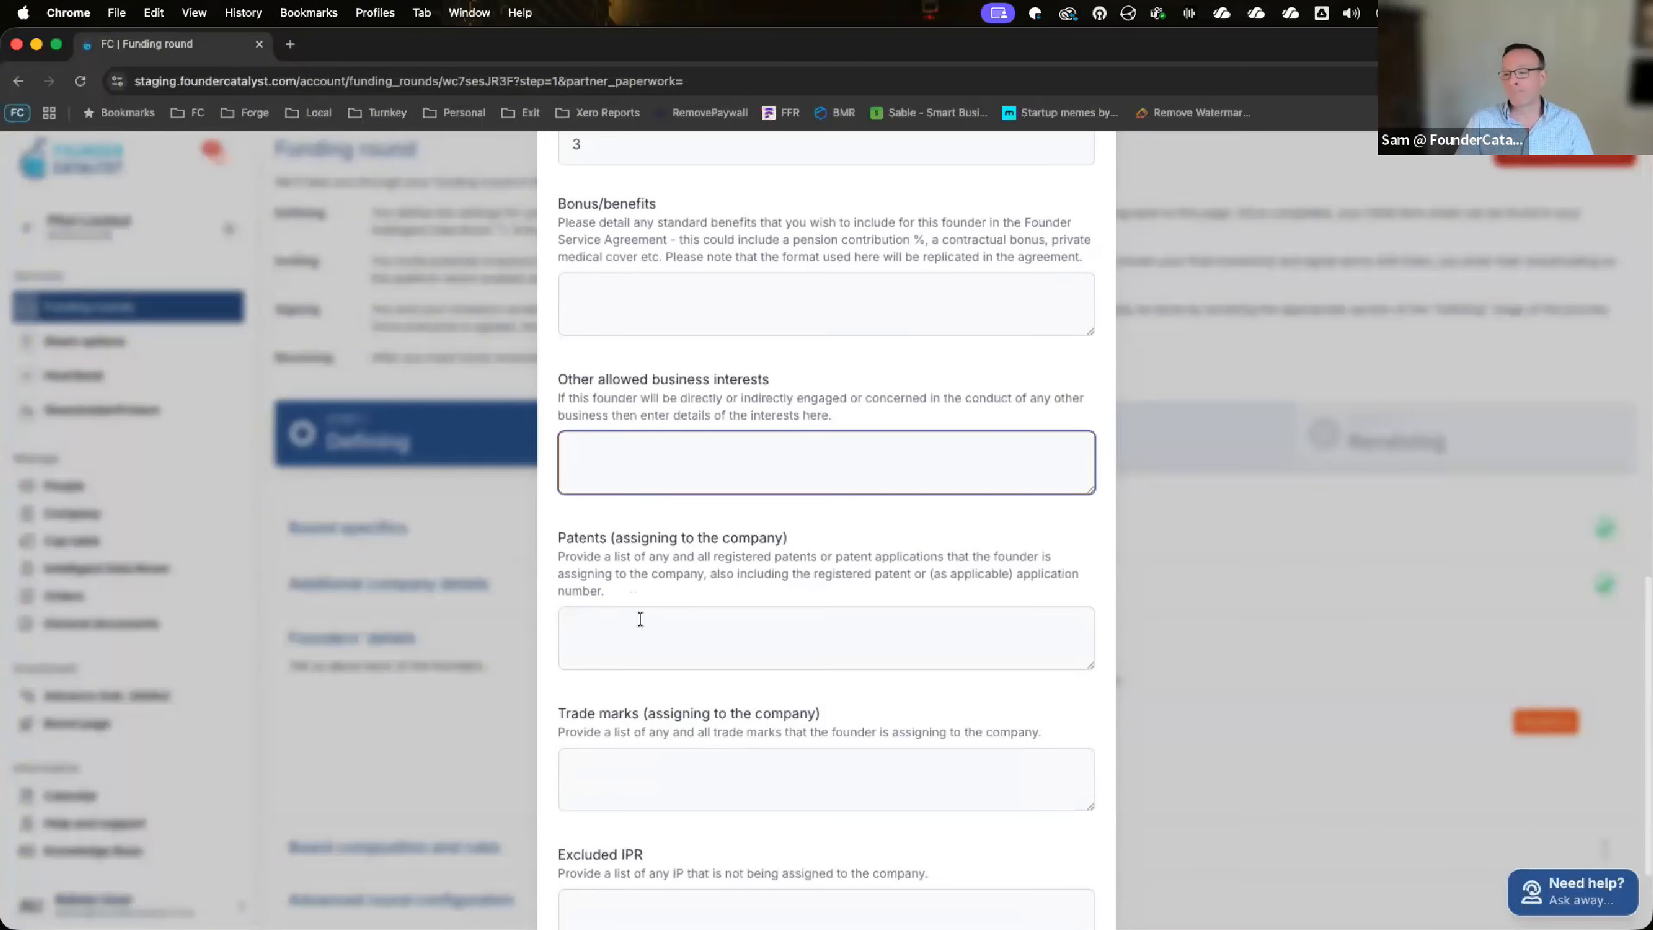
click(640, 624)
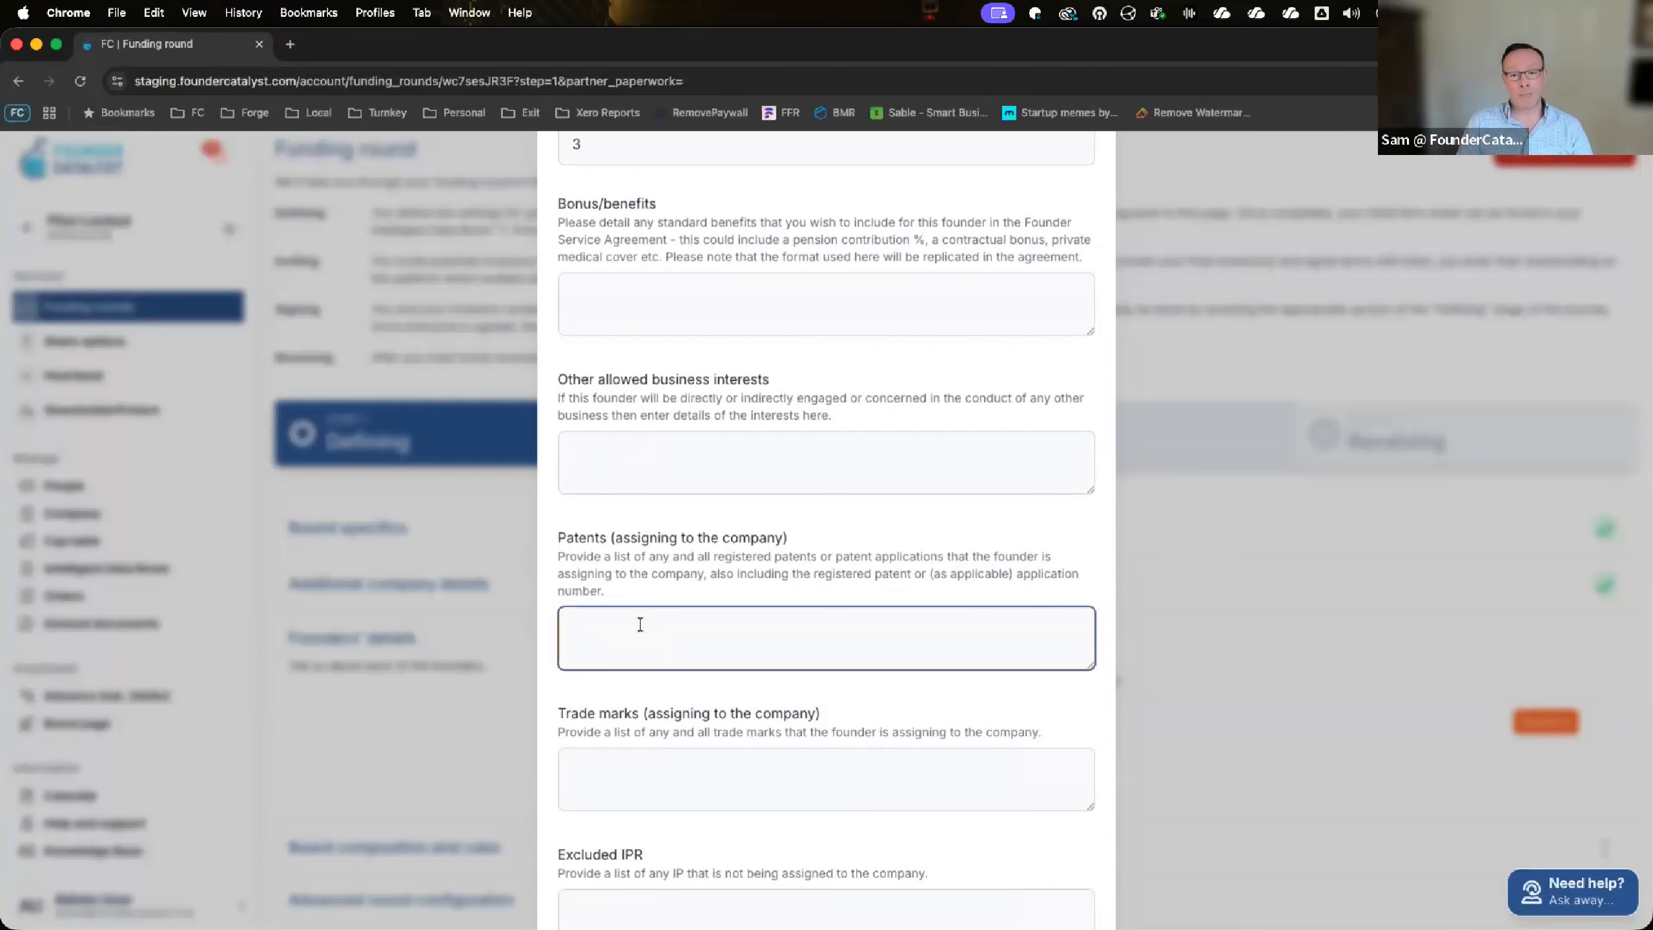
scroll(641, 624, down, 3)
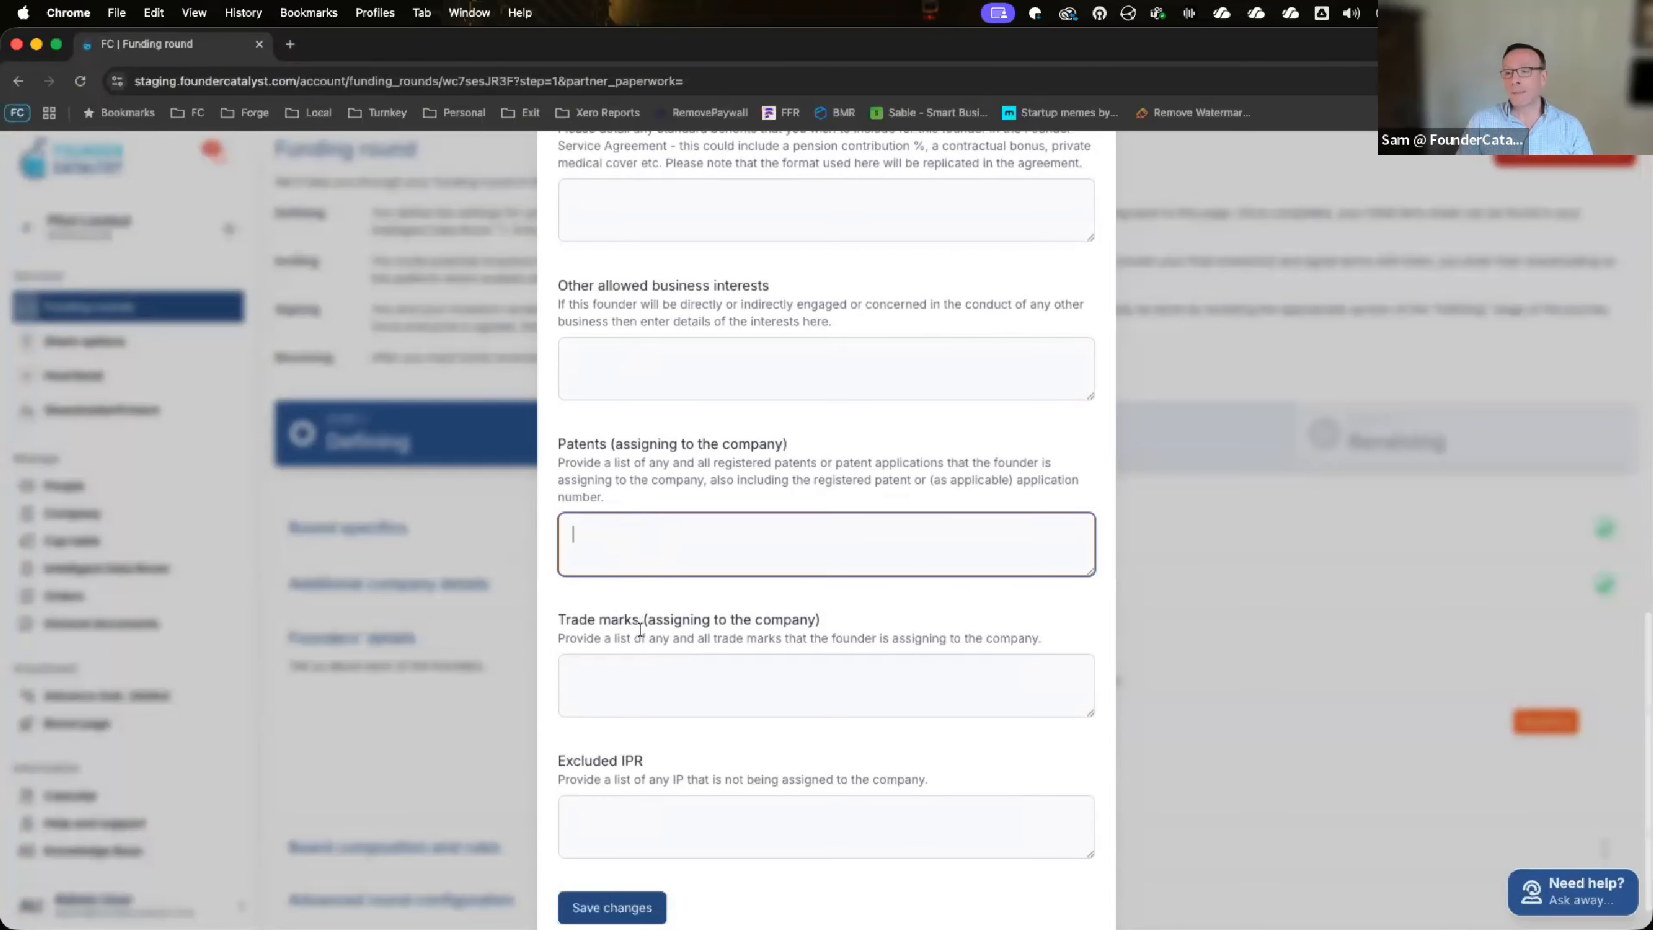
click(630, 678)
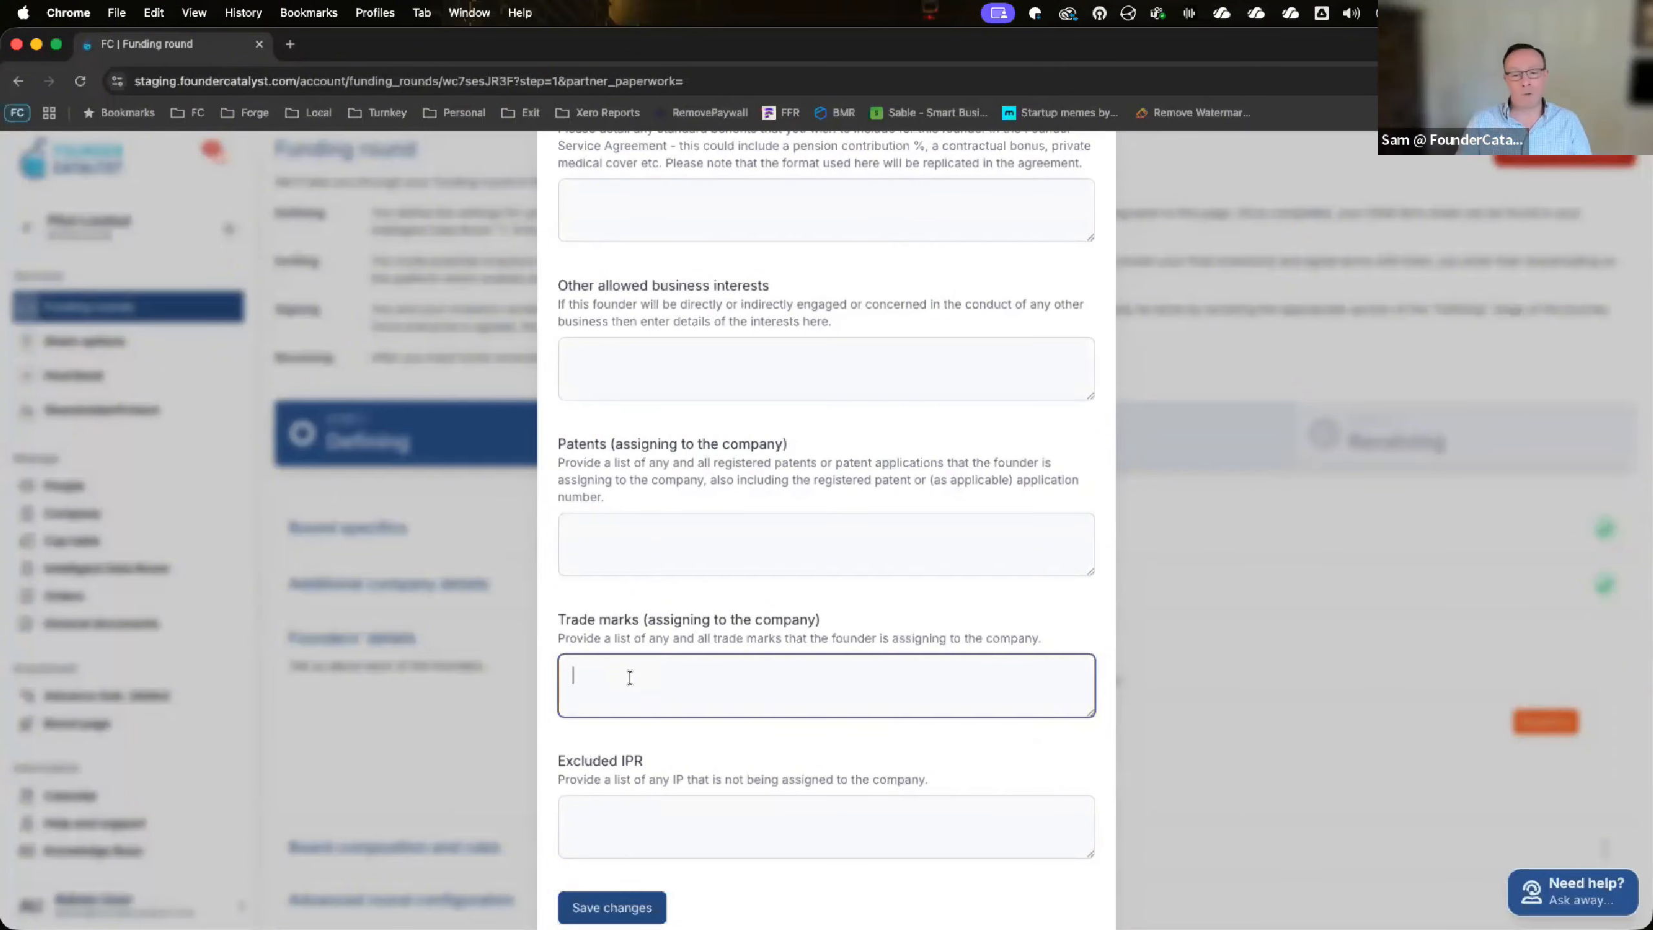
scroll(630, 677, down, 1)
scroll(630, 678, down, 1)
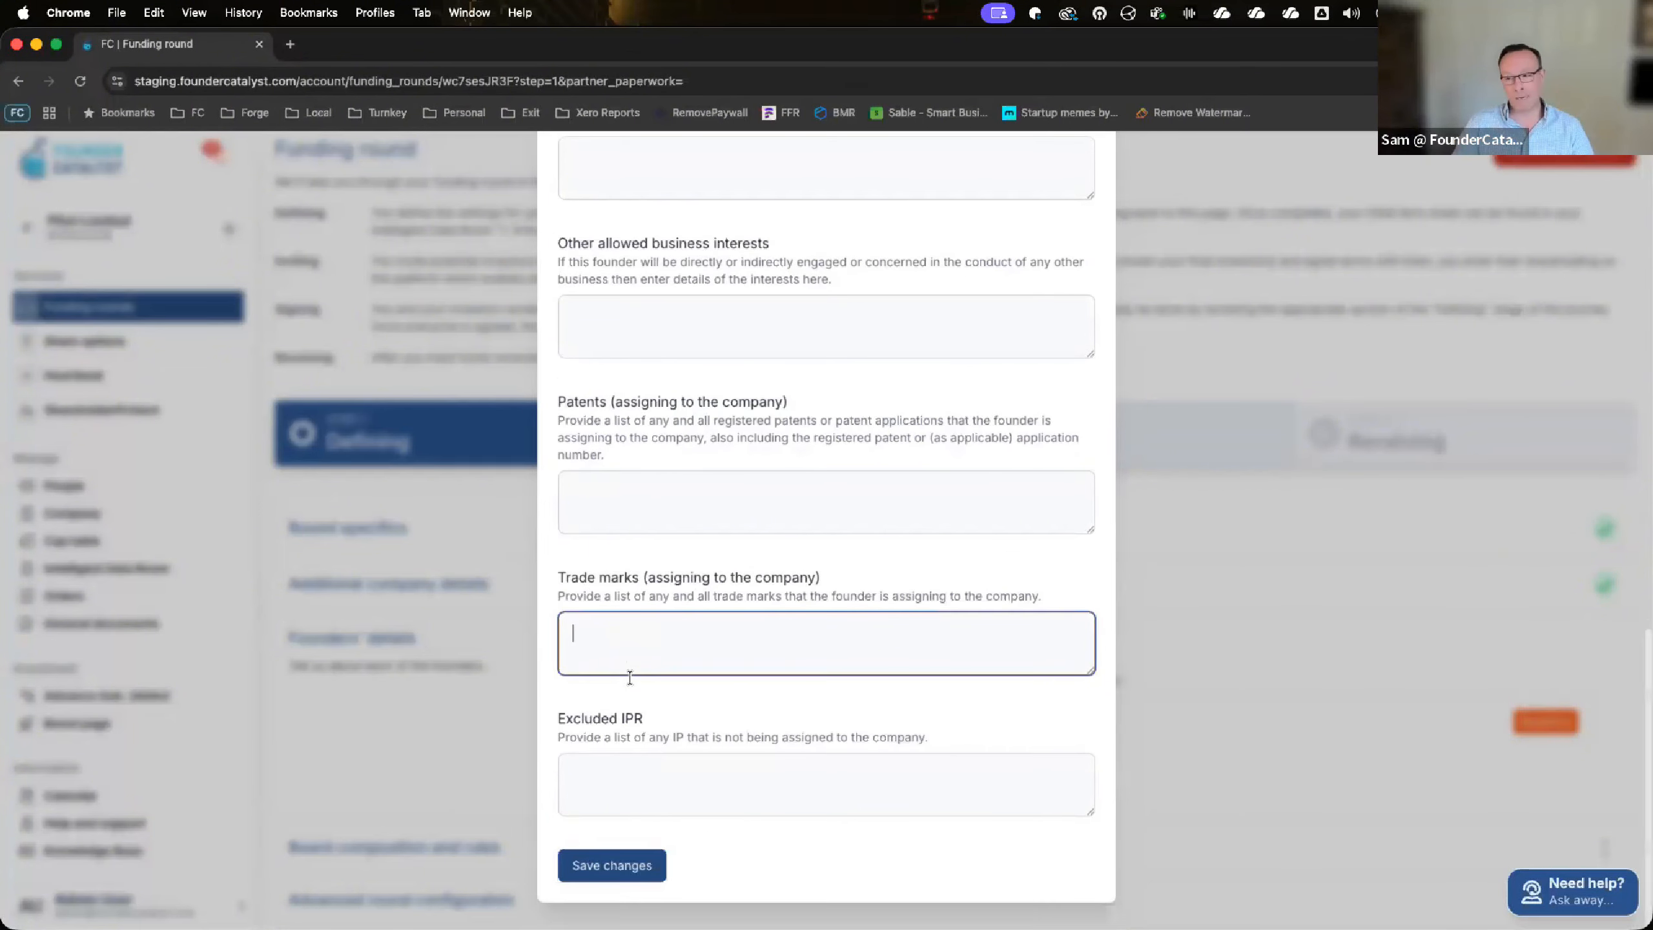
click(644, 784)
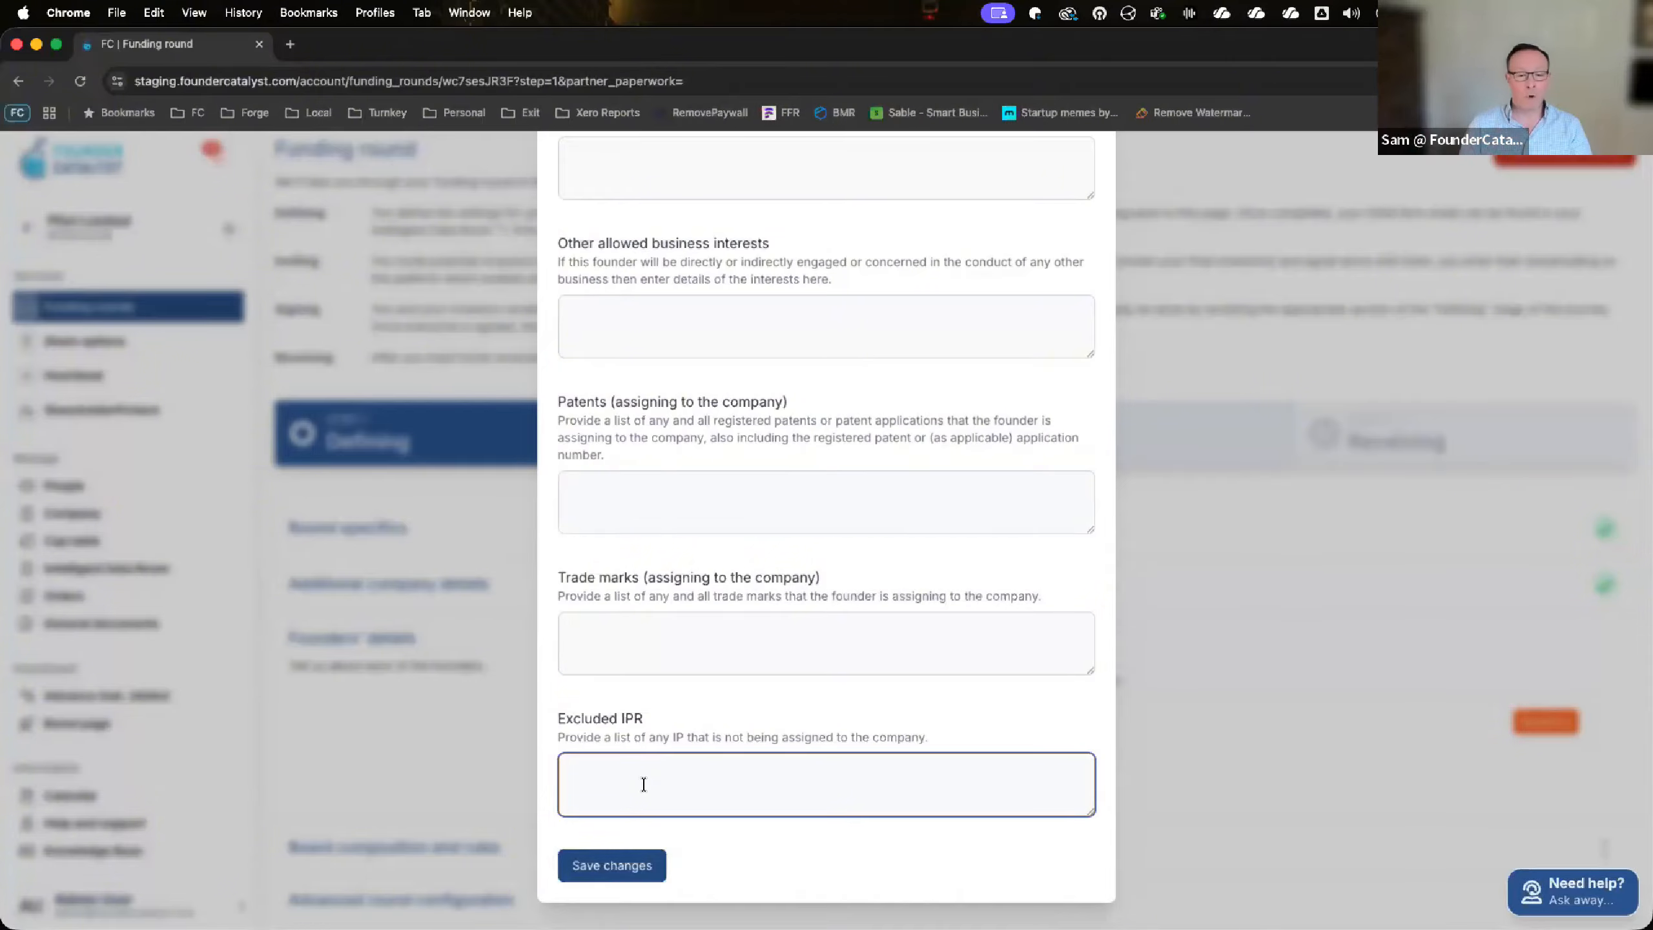
click(621, 866)
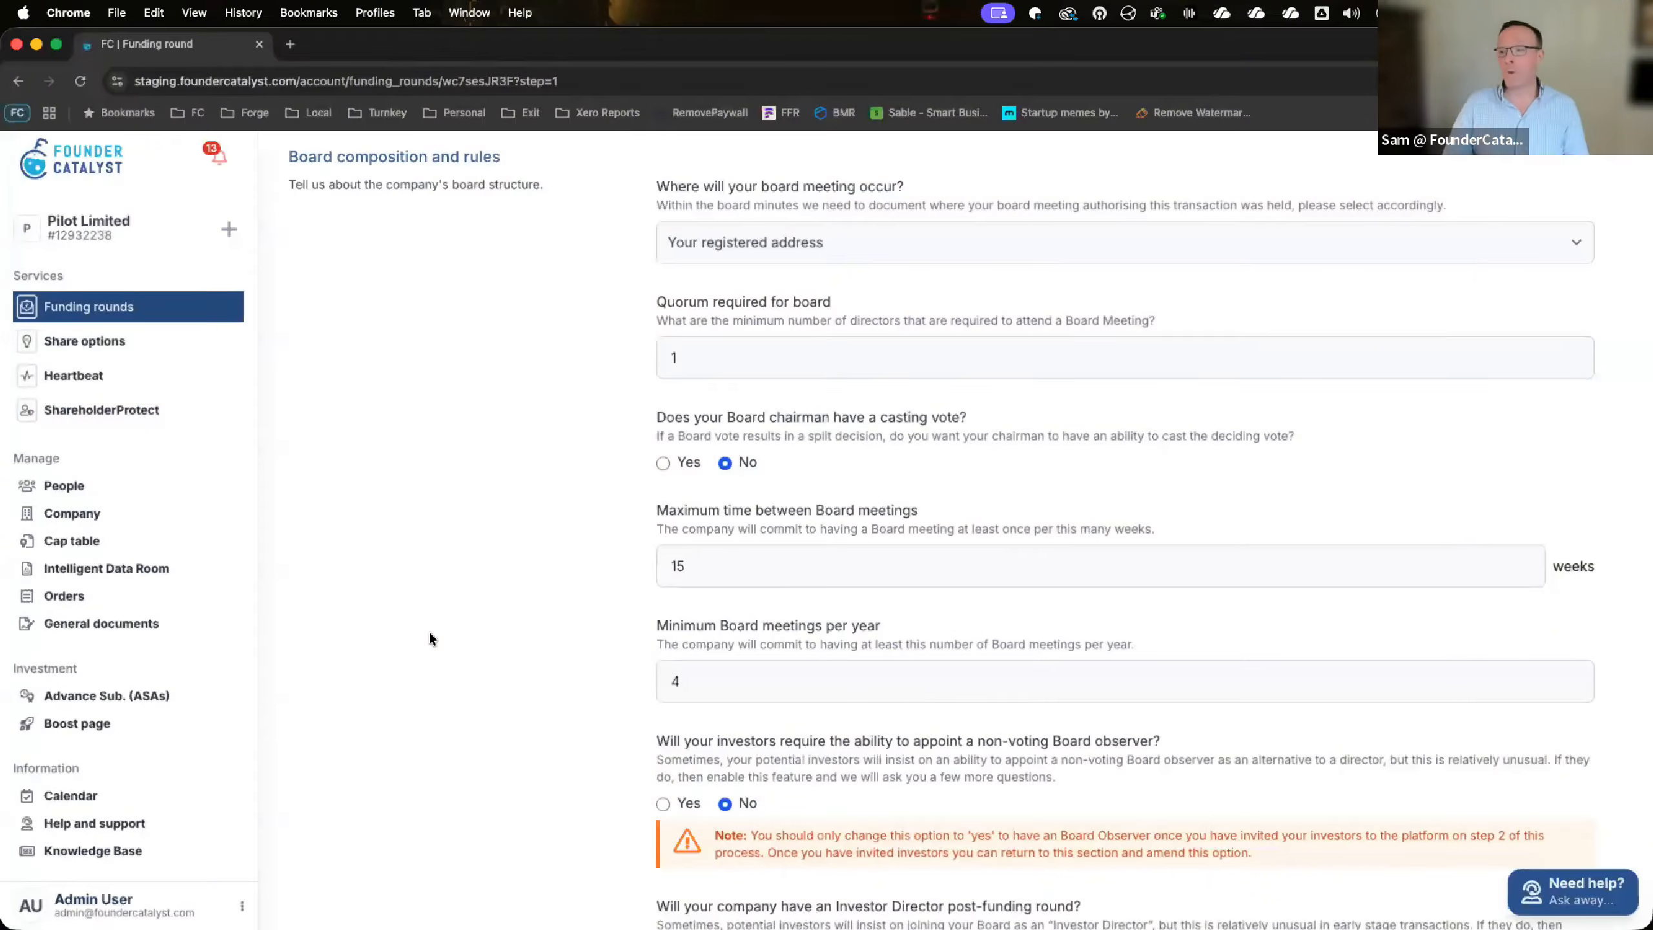
Check the board meeting location options in the board composition and rules, keeping the registered address
scroll(770, 405, up, 2)
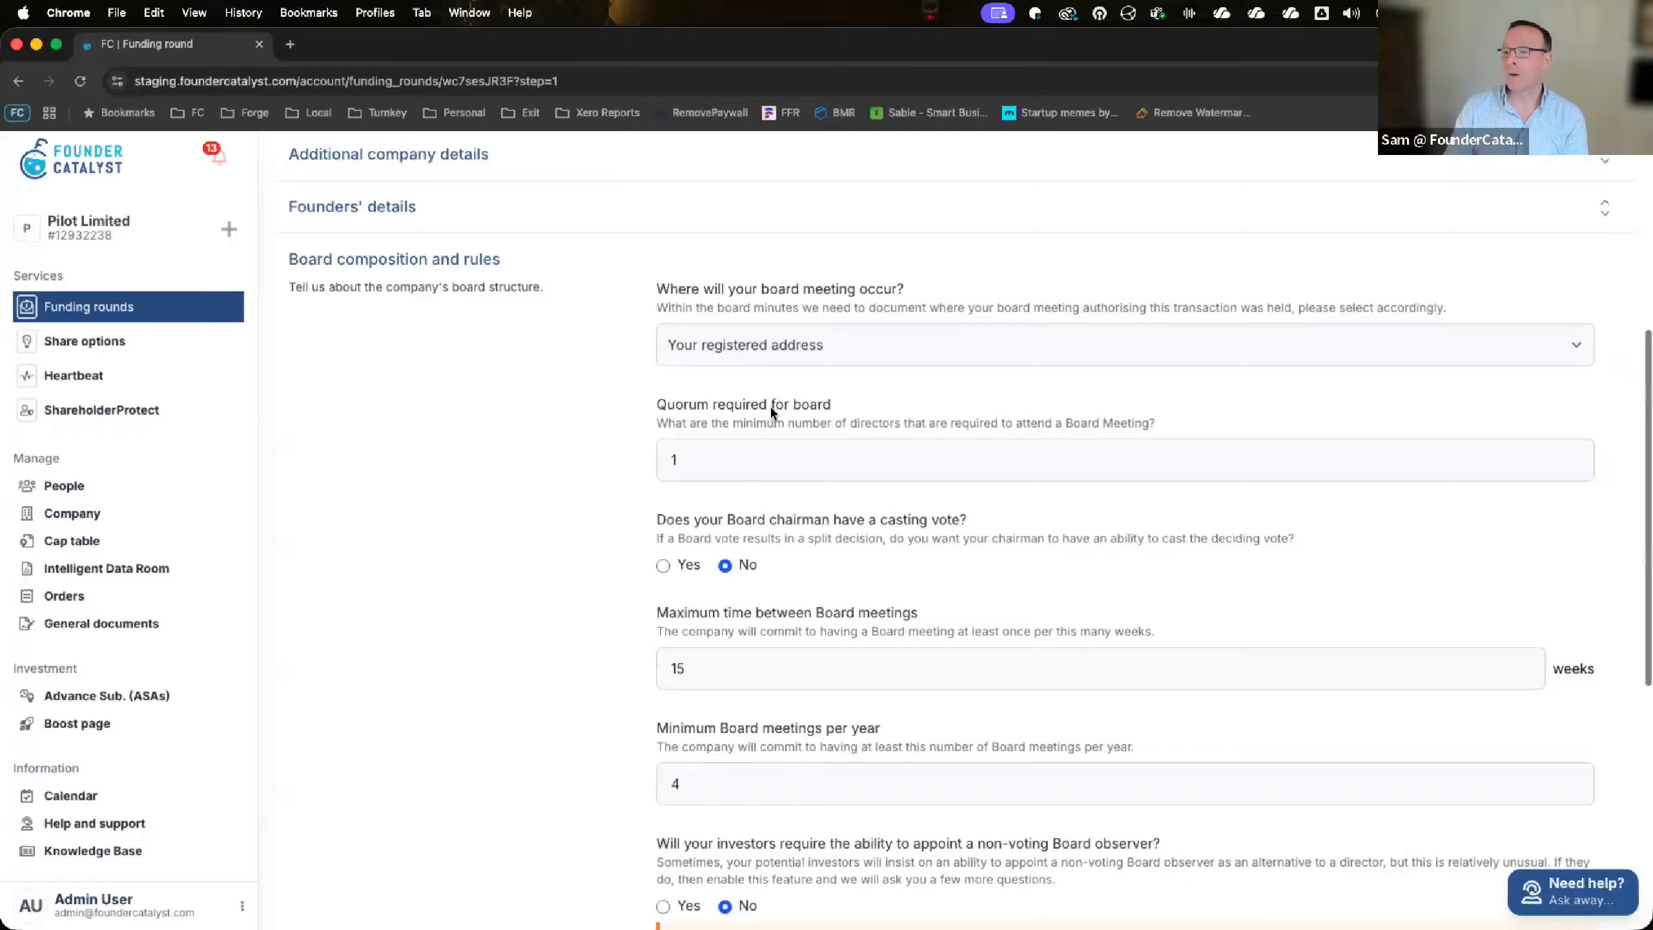
click(838, 346)
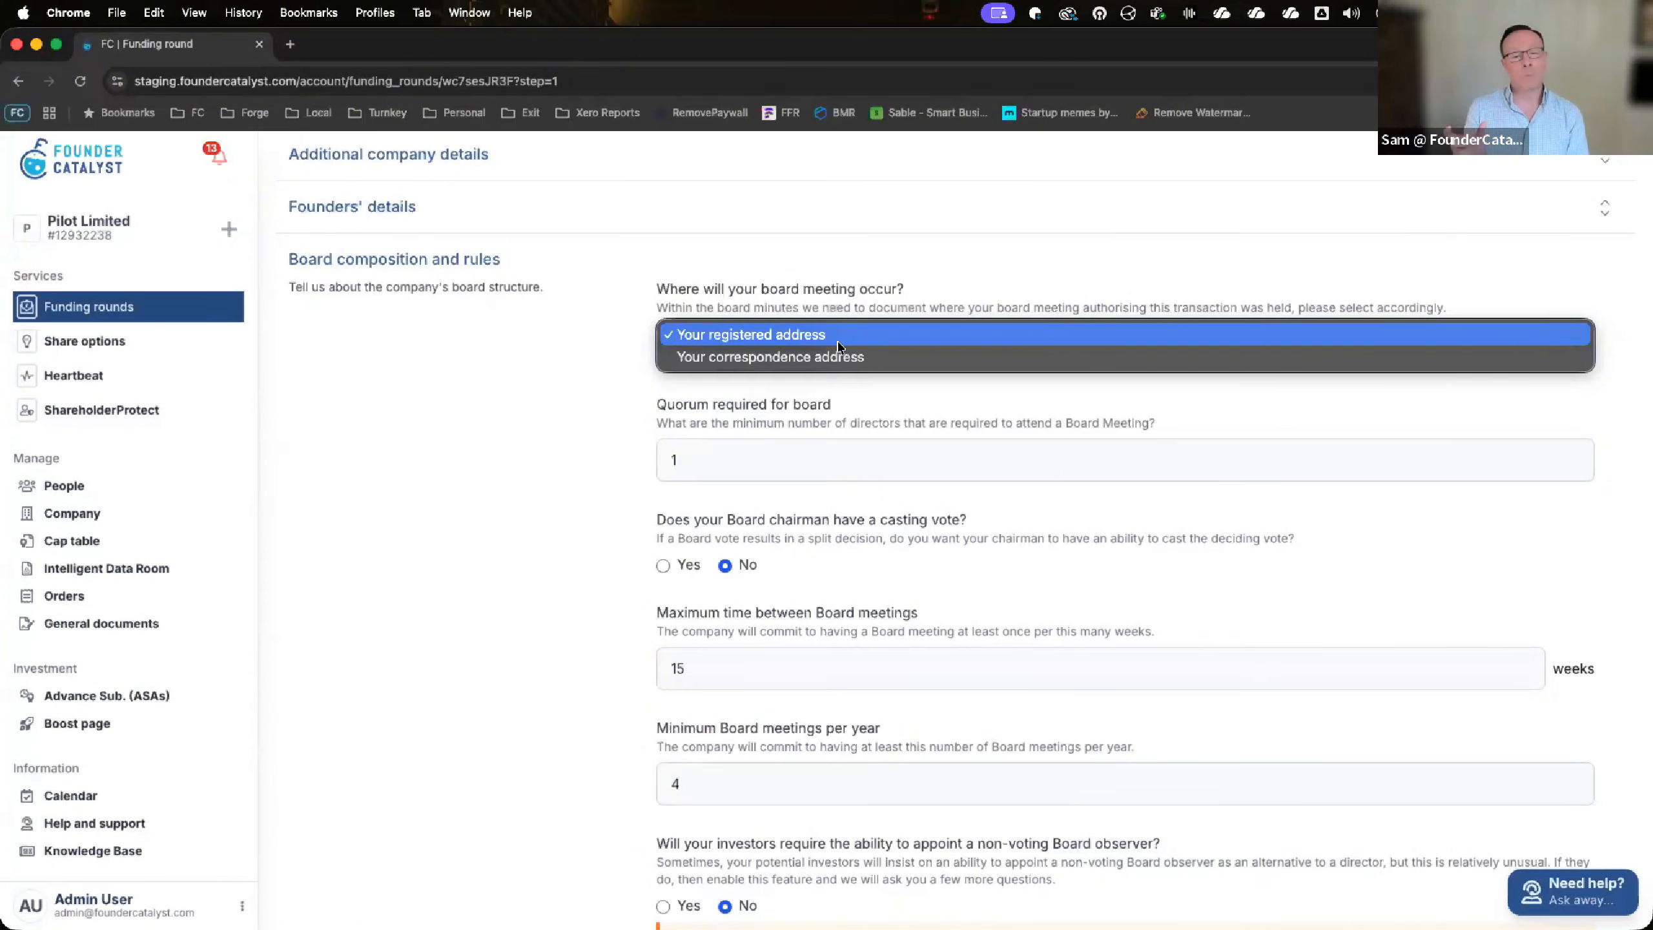
click(704, 411)
Review the board quorum, chairman's casting vote, maximum time between Board meetings and minimum Board meetings per year
scroll(704, 411, down, 2)
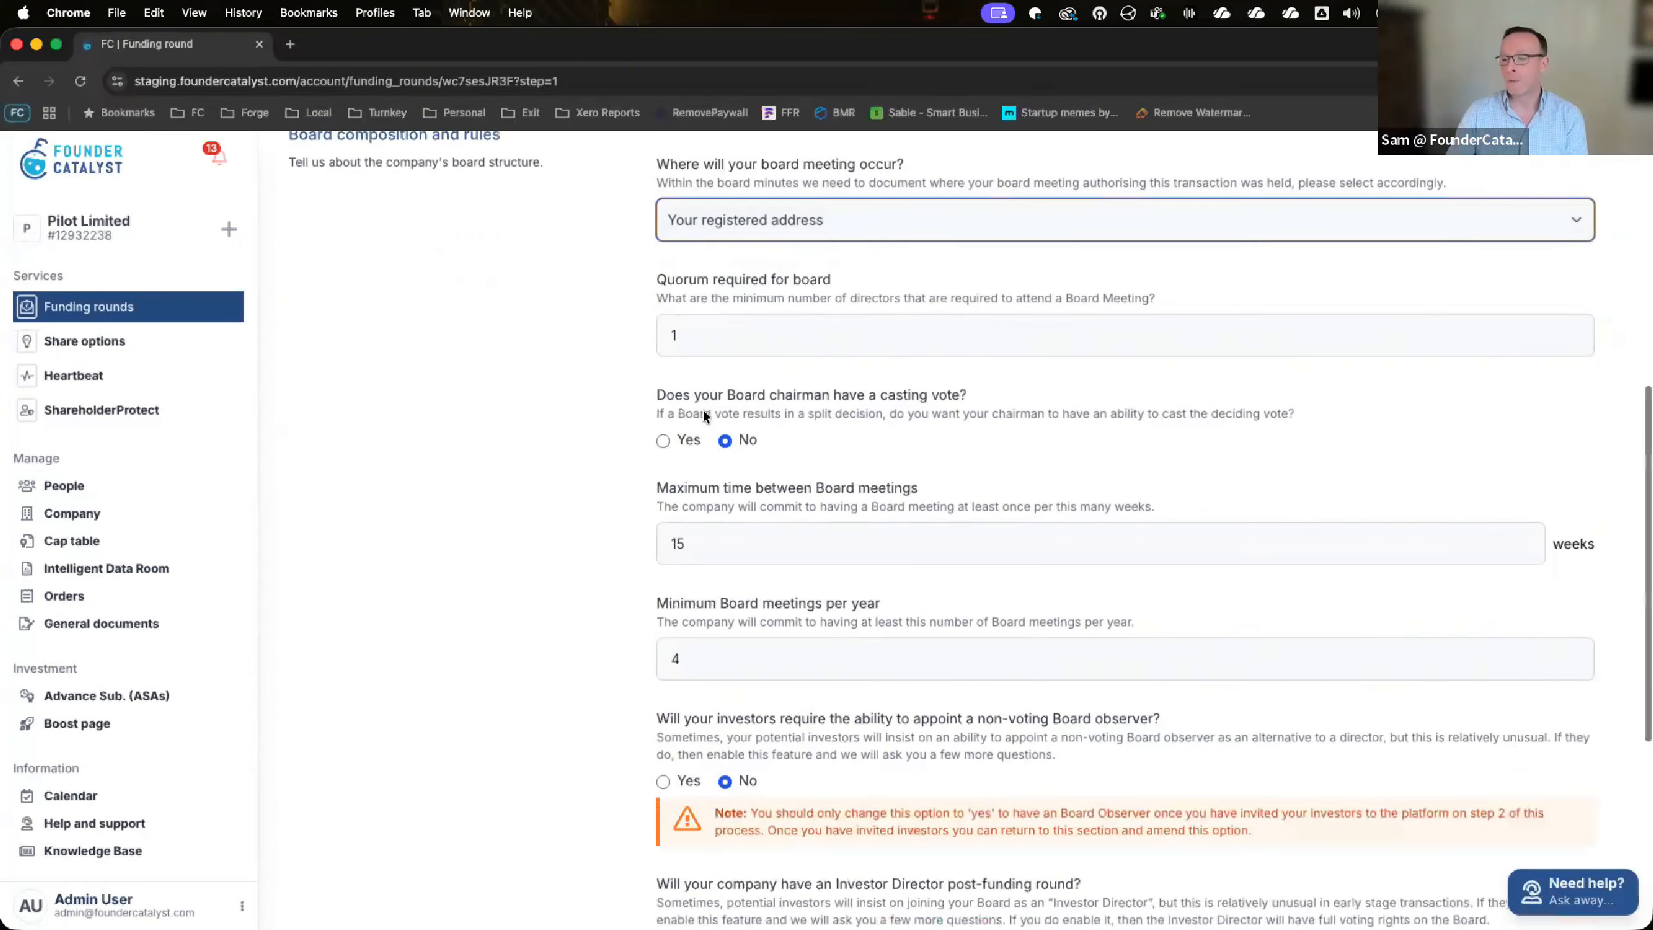
click(709, 328)
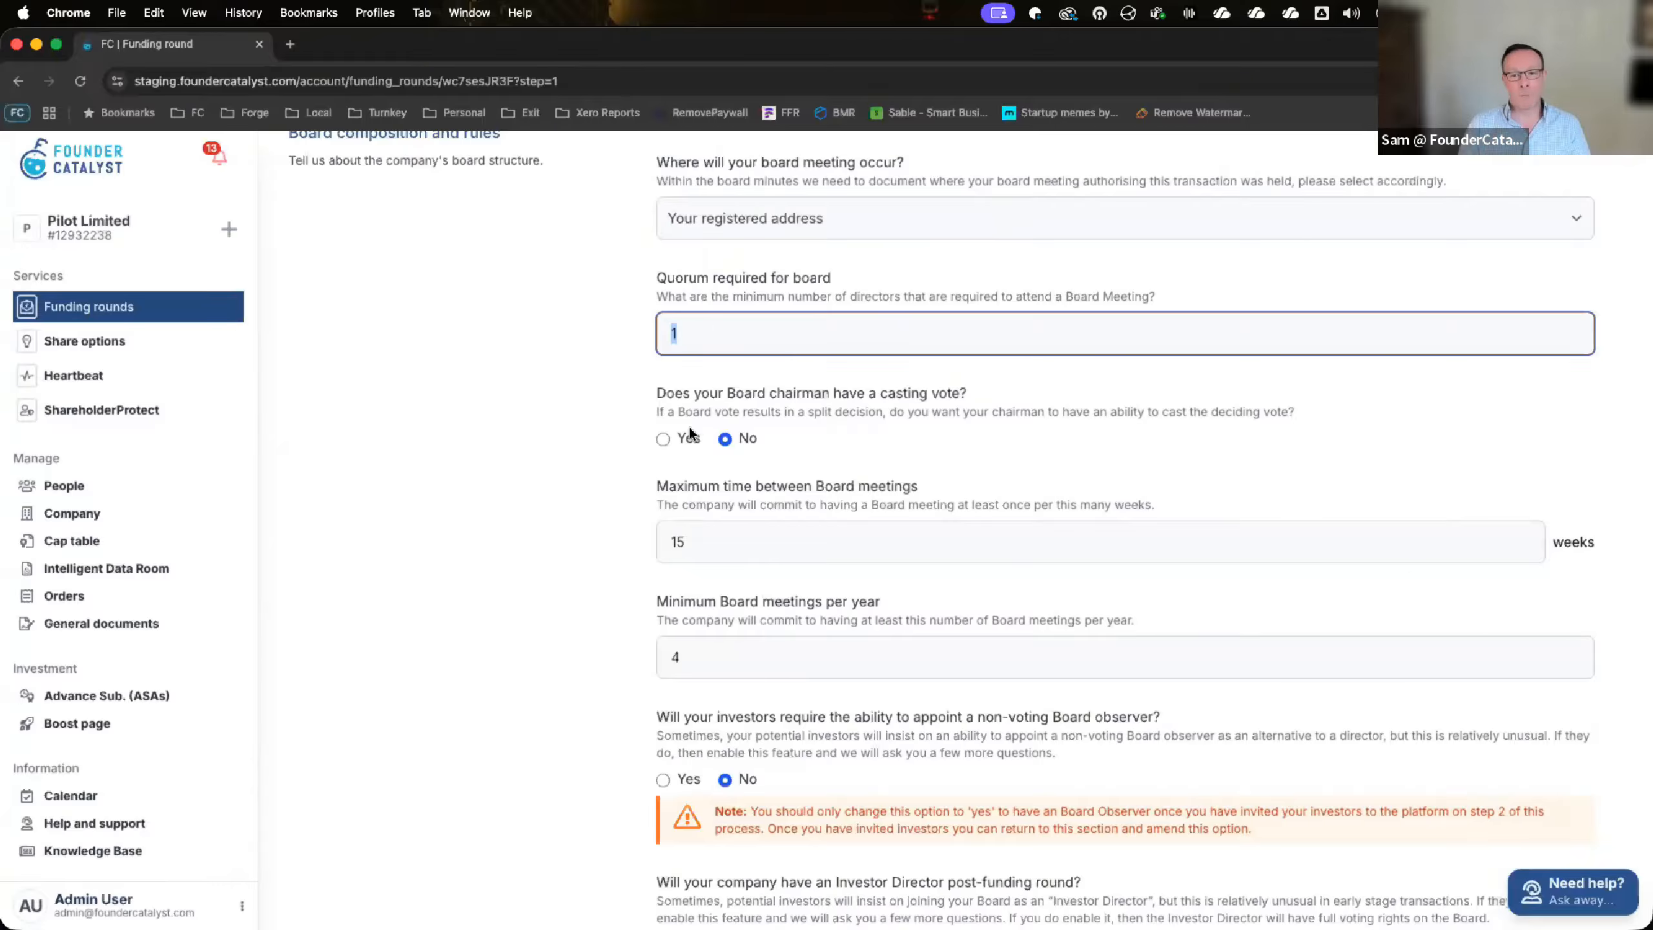
click(749, 528)
scroll(749, 527, down, 3)
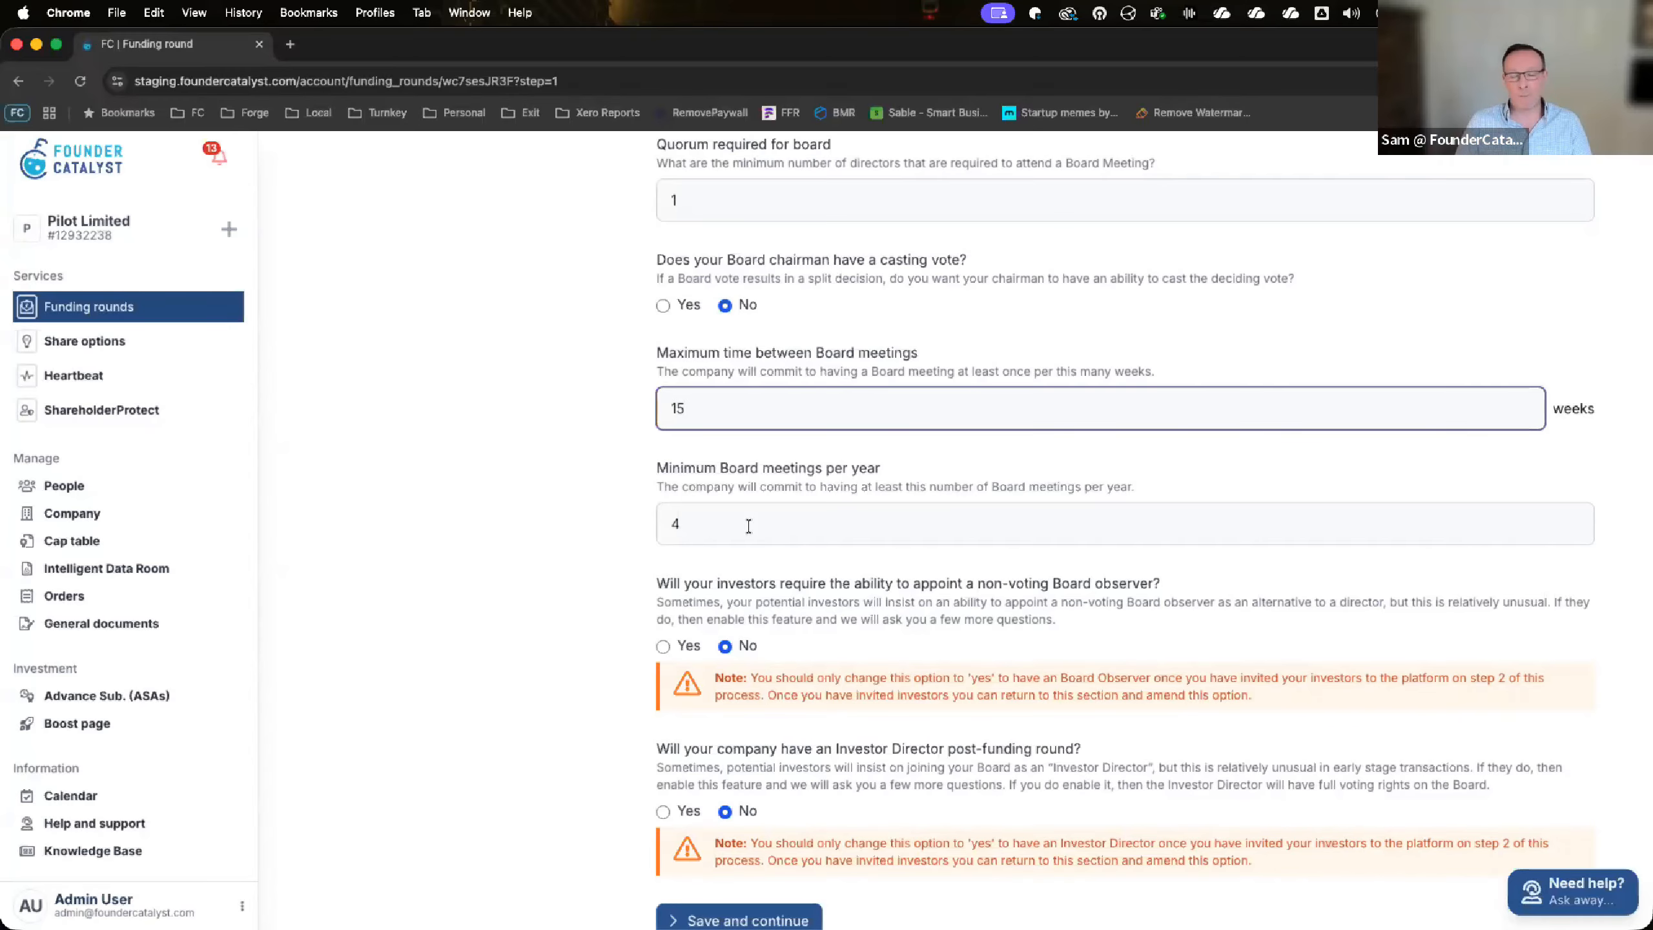
click(748, 526)
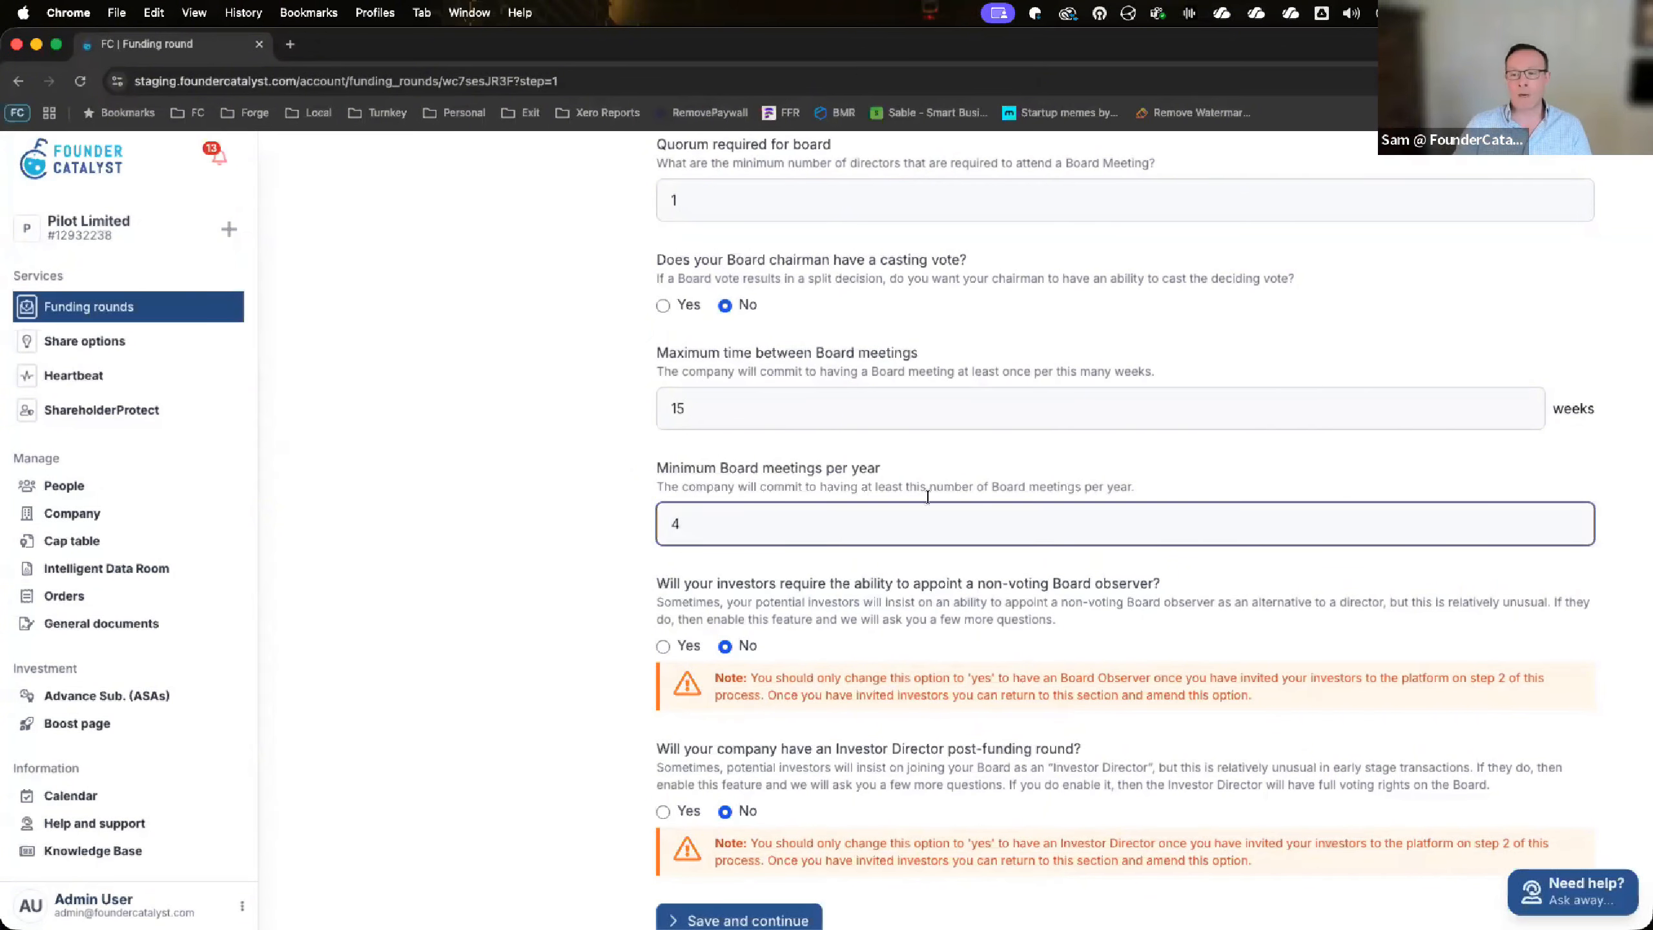
Keep No for the non-voting Board observer and the Investor Director, and save the board composition and rules
scroll(943, 528, down, 2)
scroll(943, 527, down, 1)
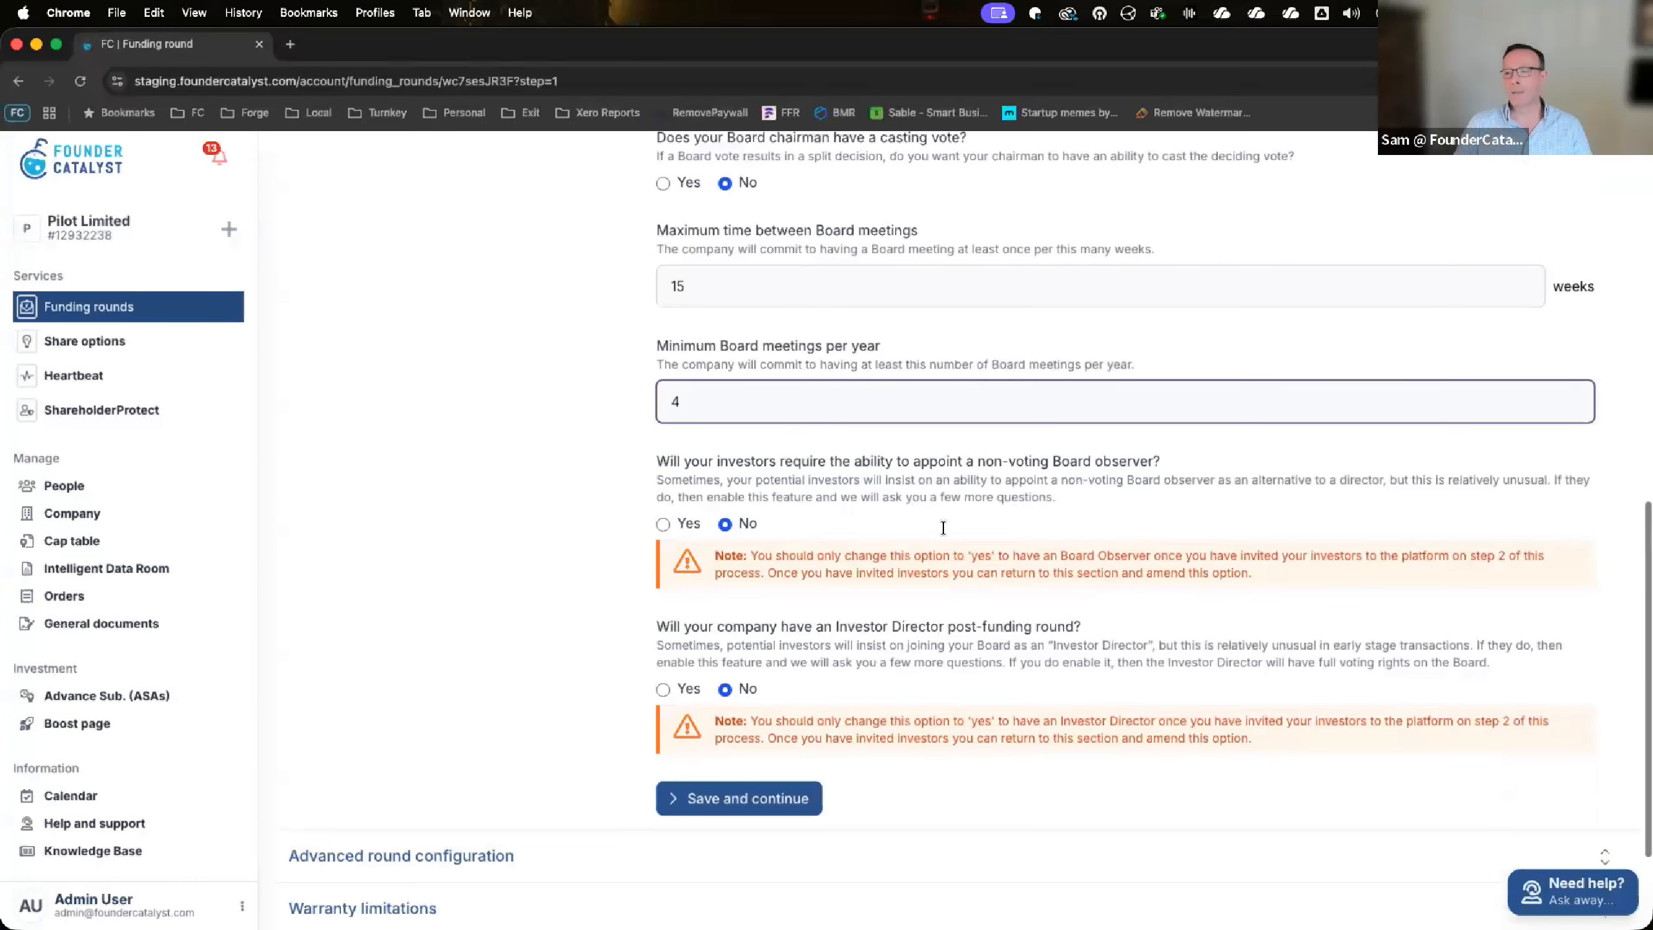
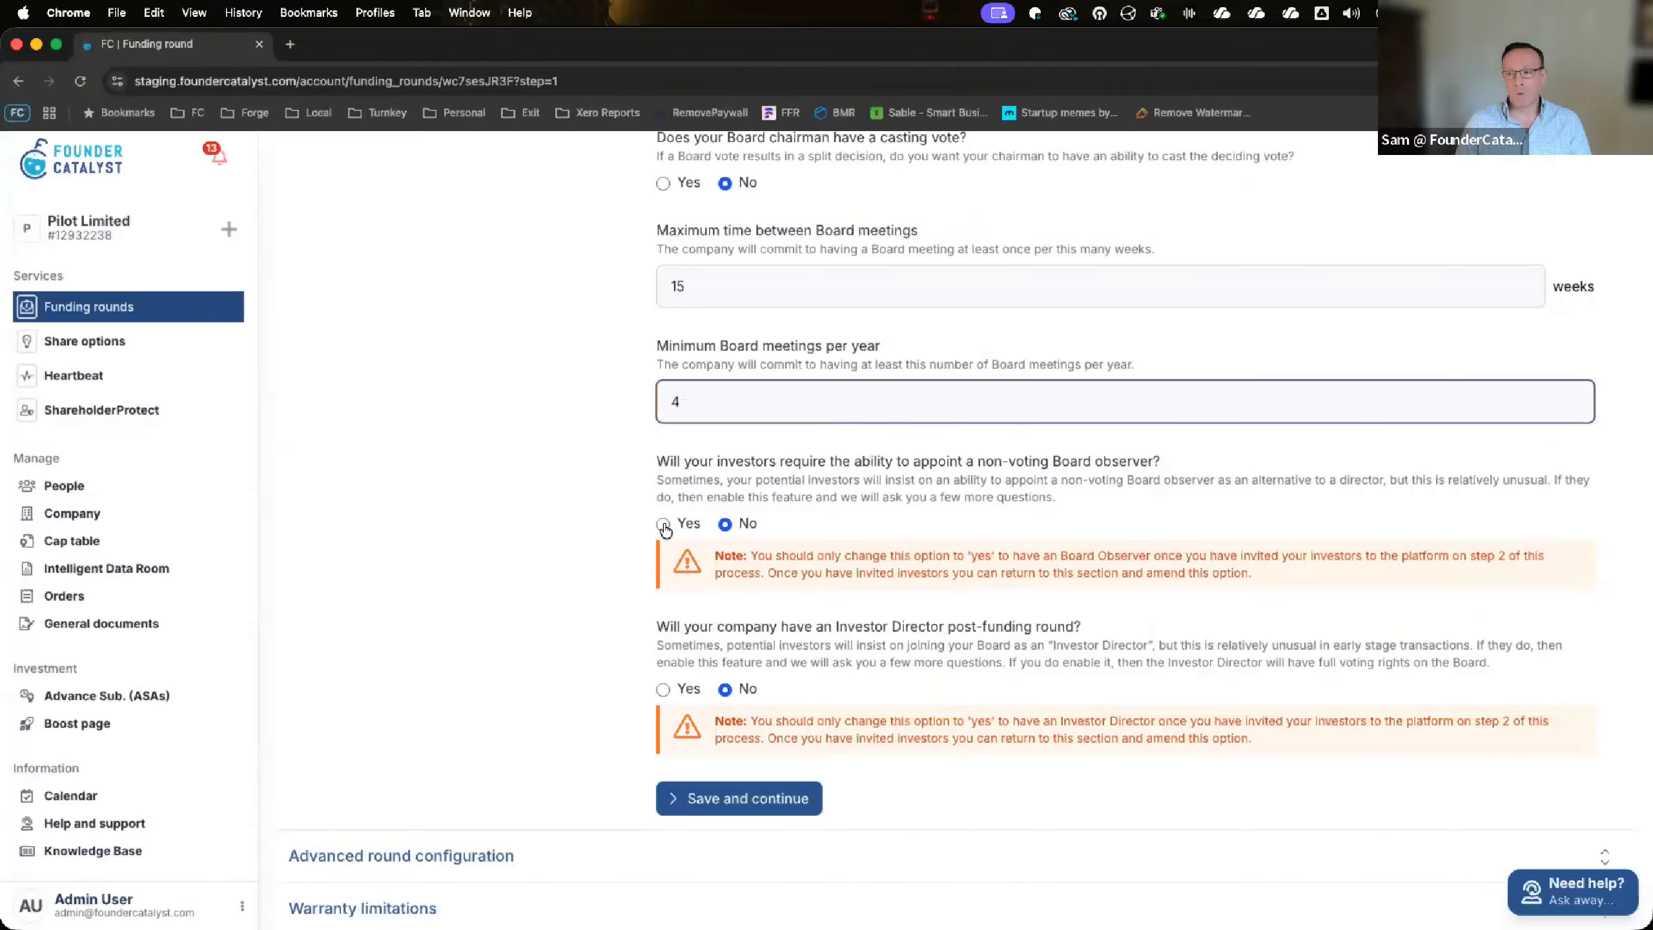
scroll(932, 628, up, 5)
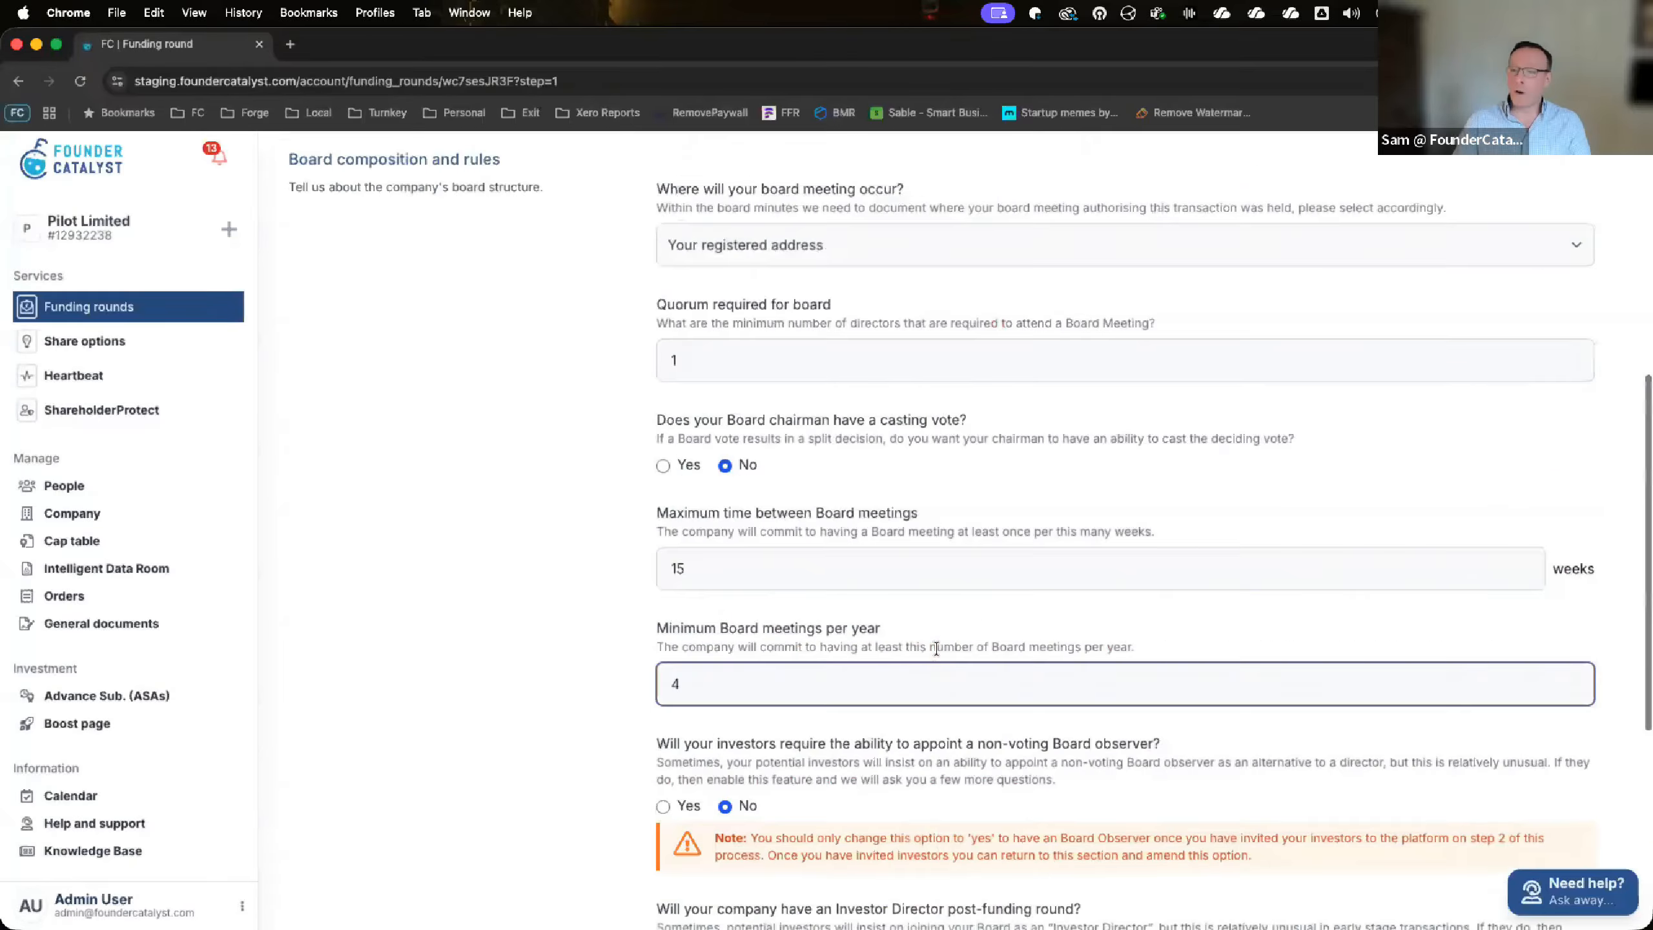
scroll(936, 648, down, 8)
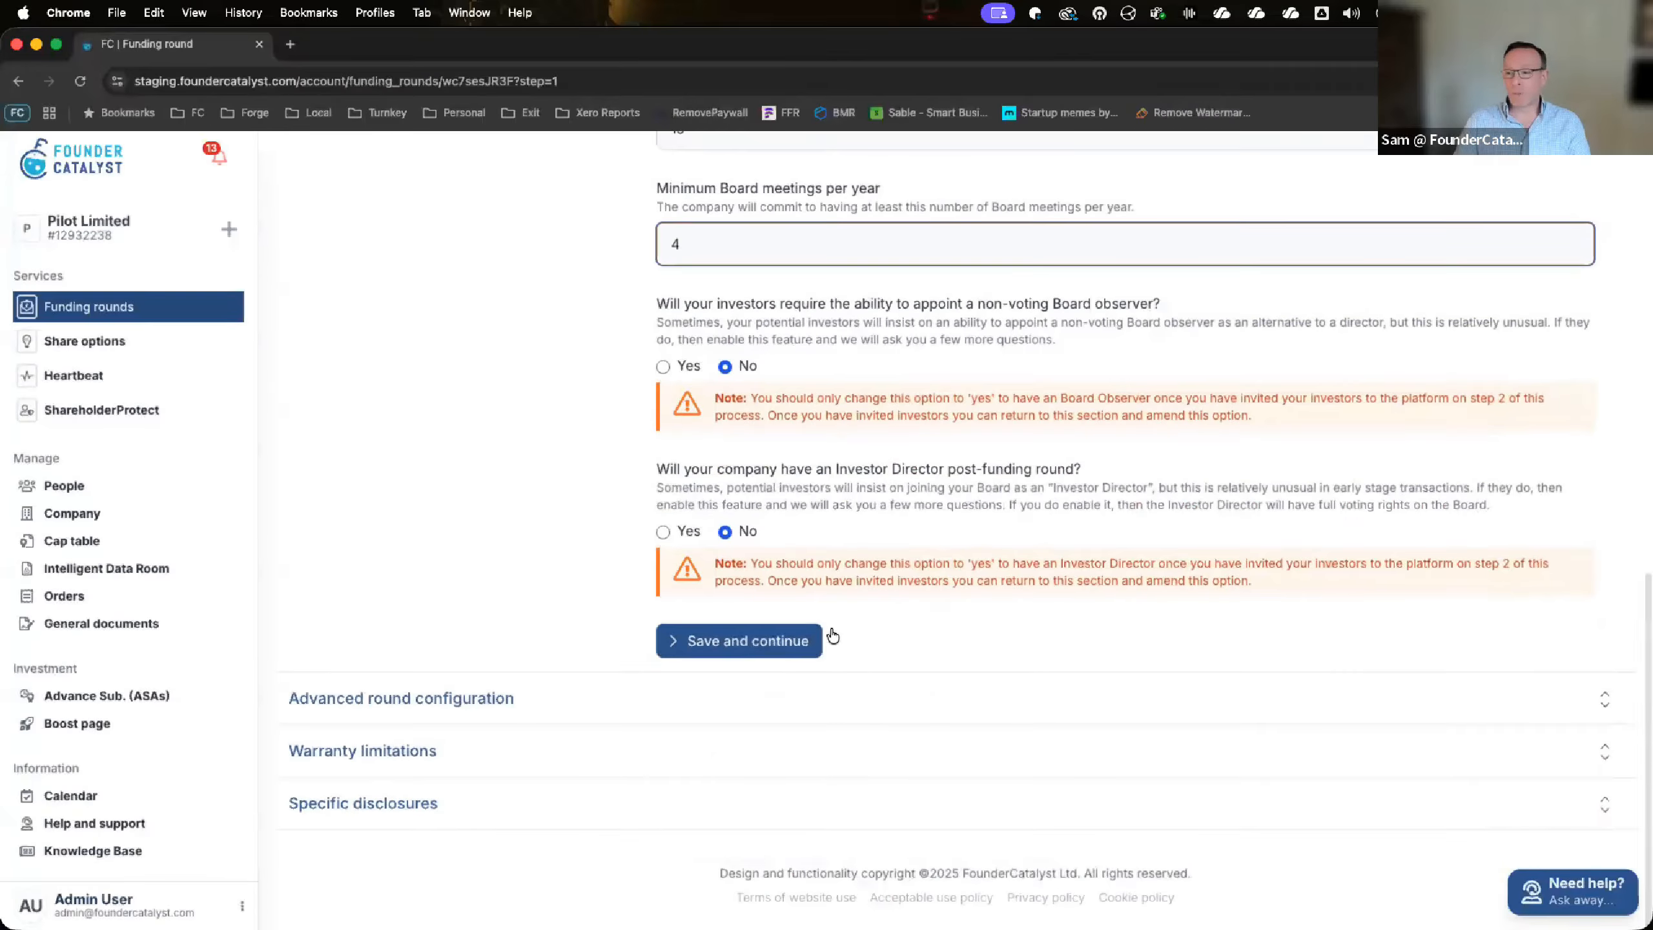
click(802, 643)
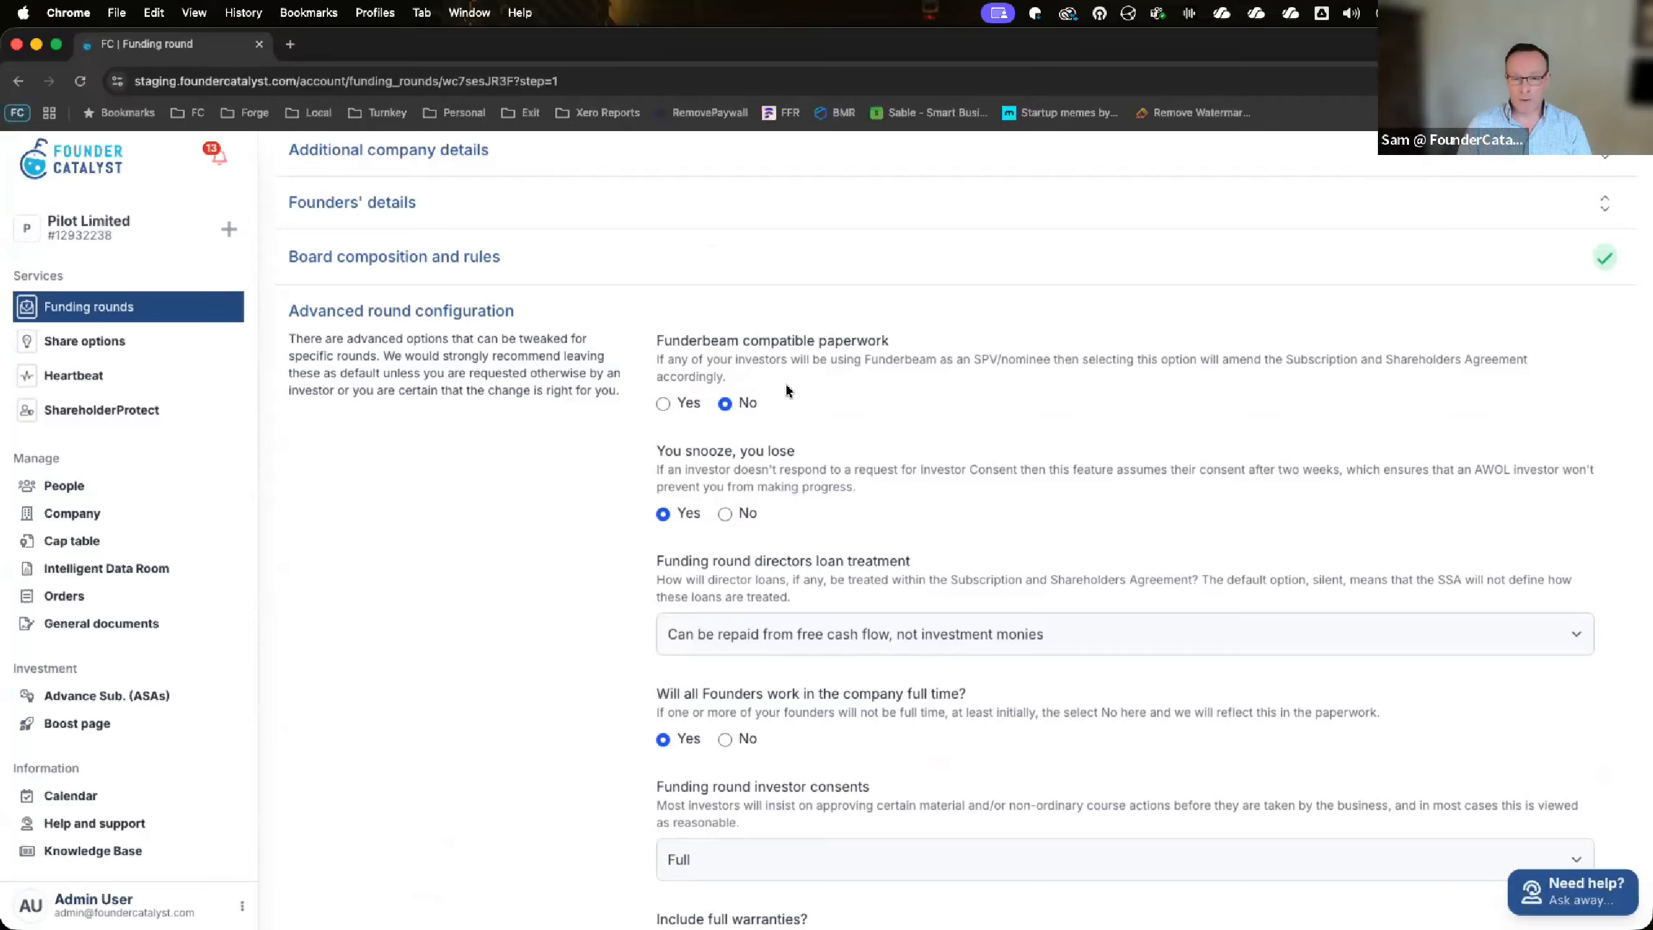
Set the funding round directors loan treatment to "Can be repaid from investment monies" in the advanced round configuration
scroll(787, 389, down, 3)
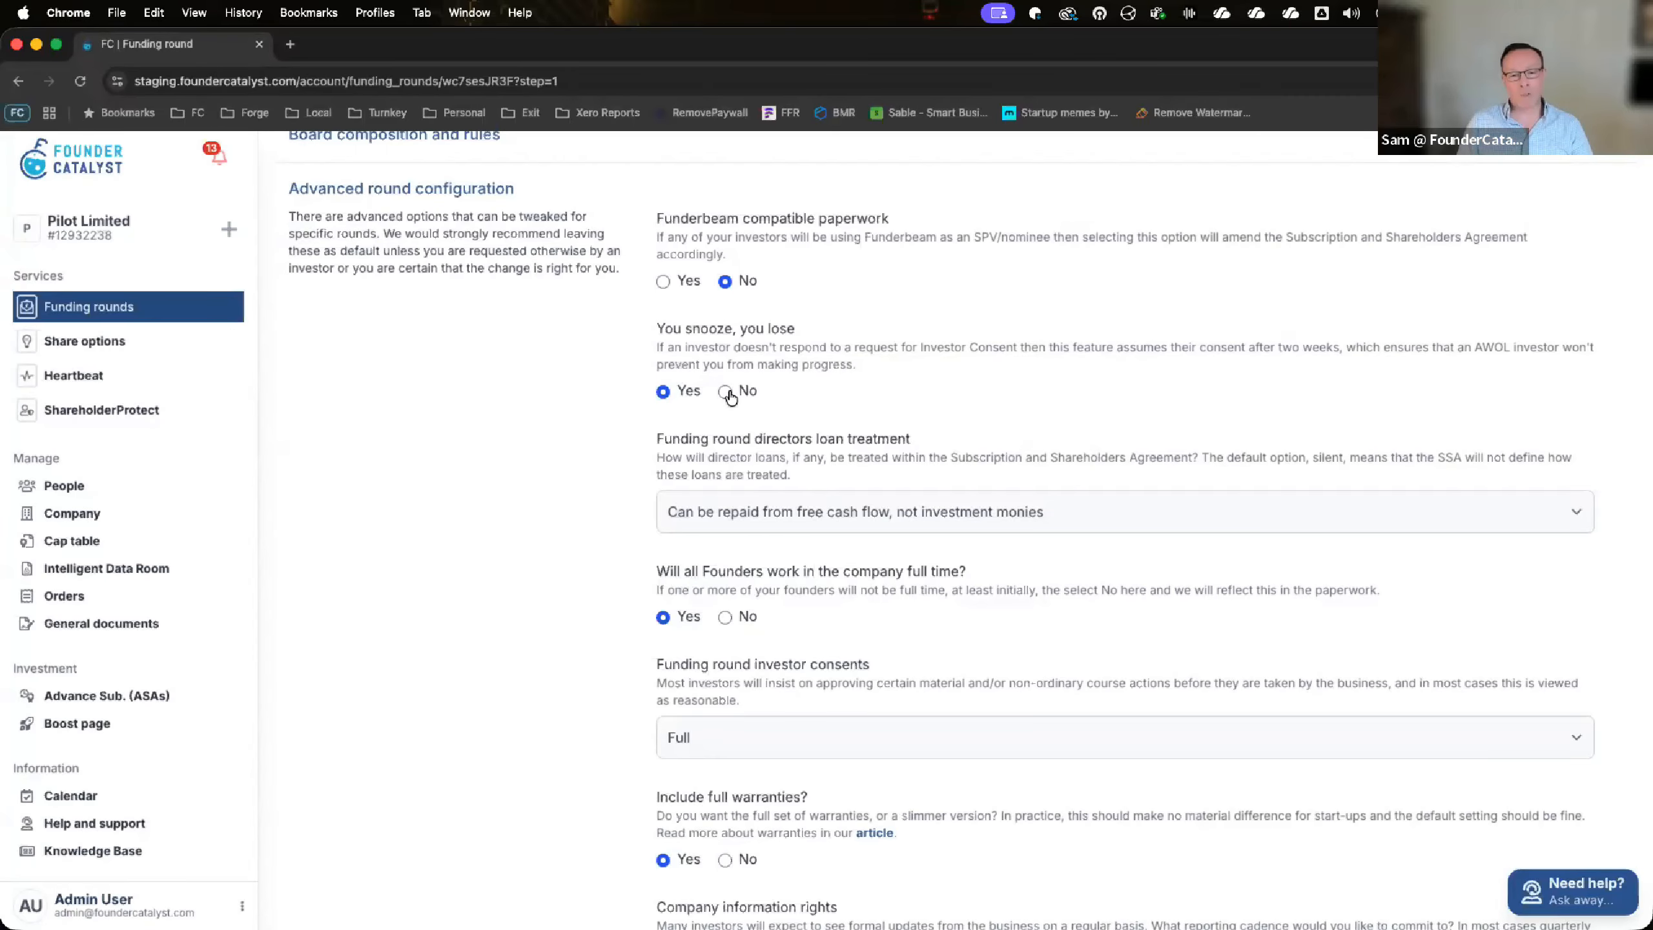
scroll(730, 397, down, 3)
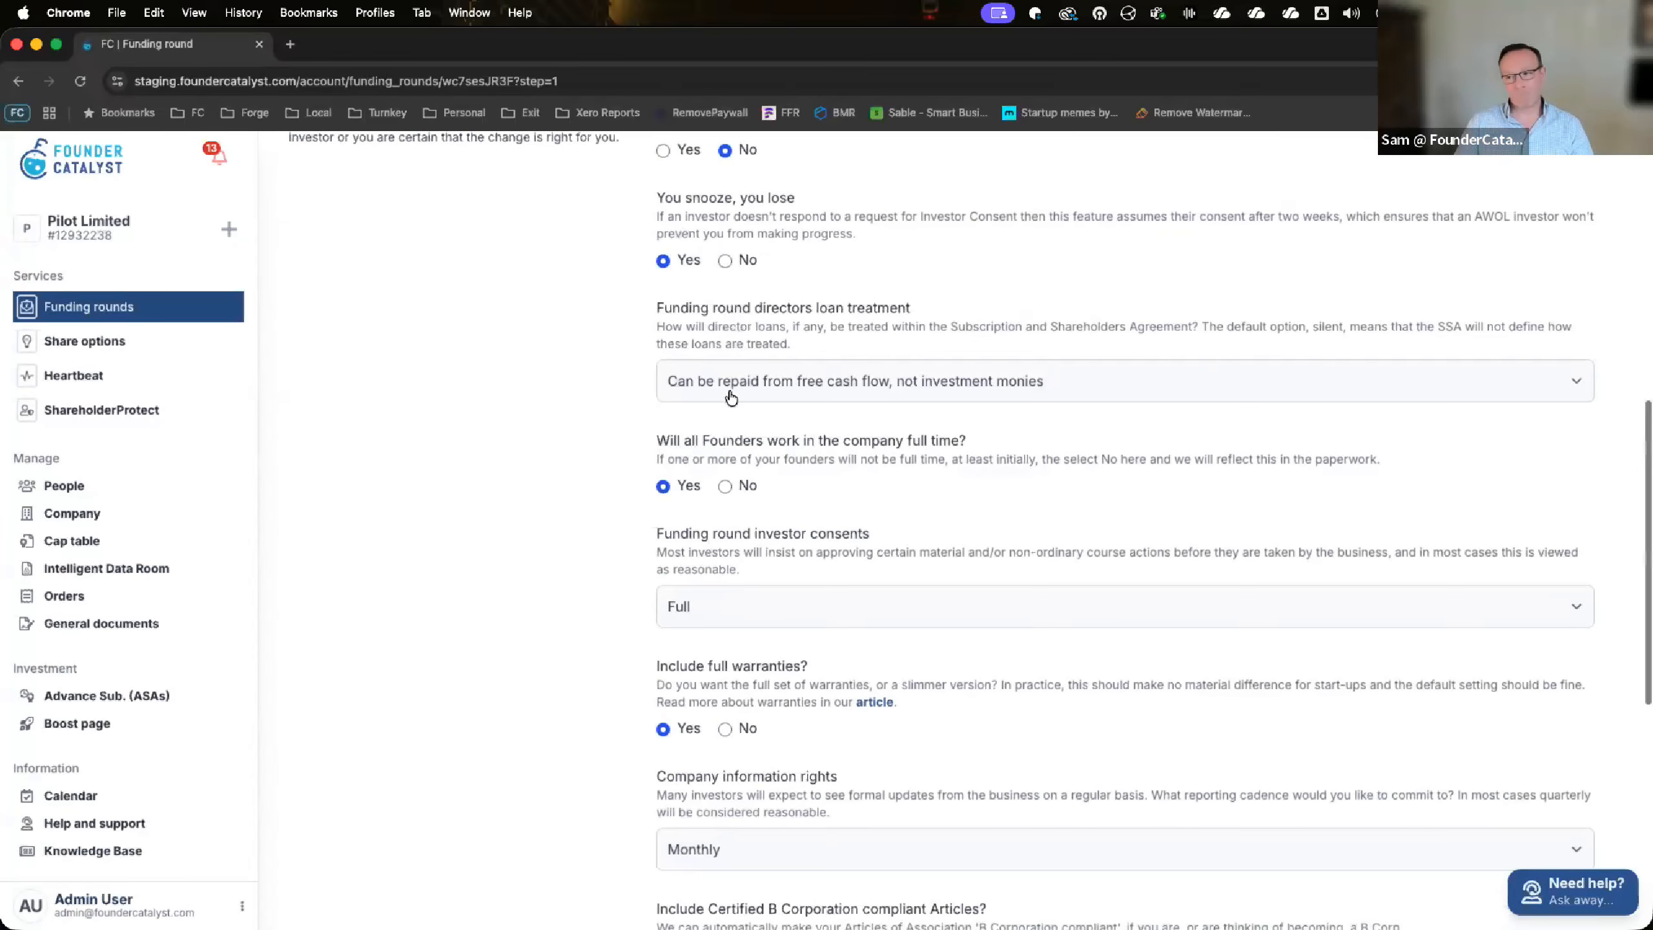
triple_click(680, 317)
triple_click(674, 306)
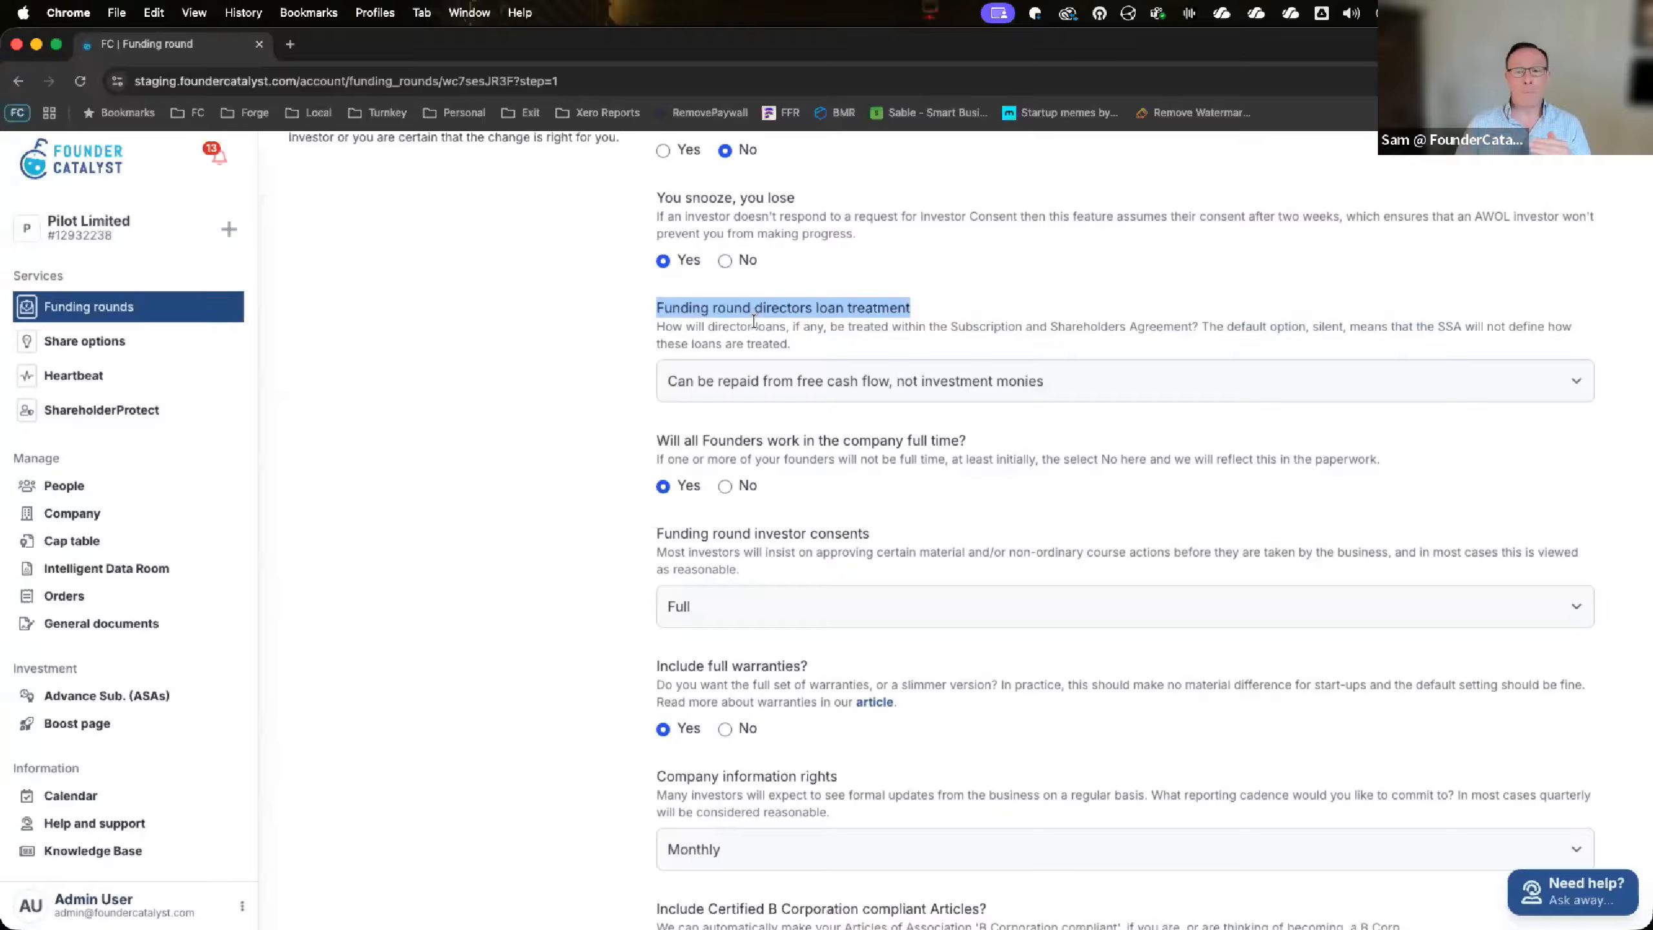
click(711, 385)
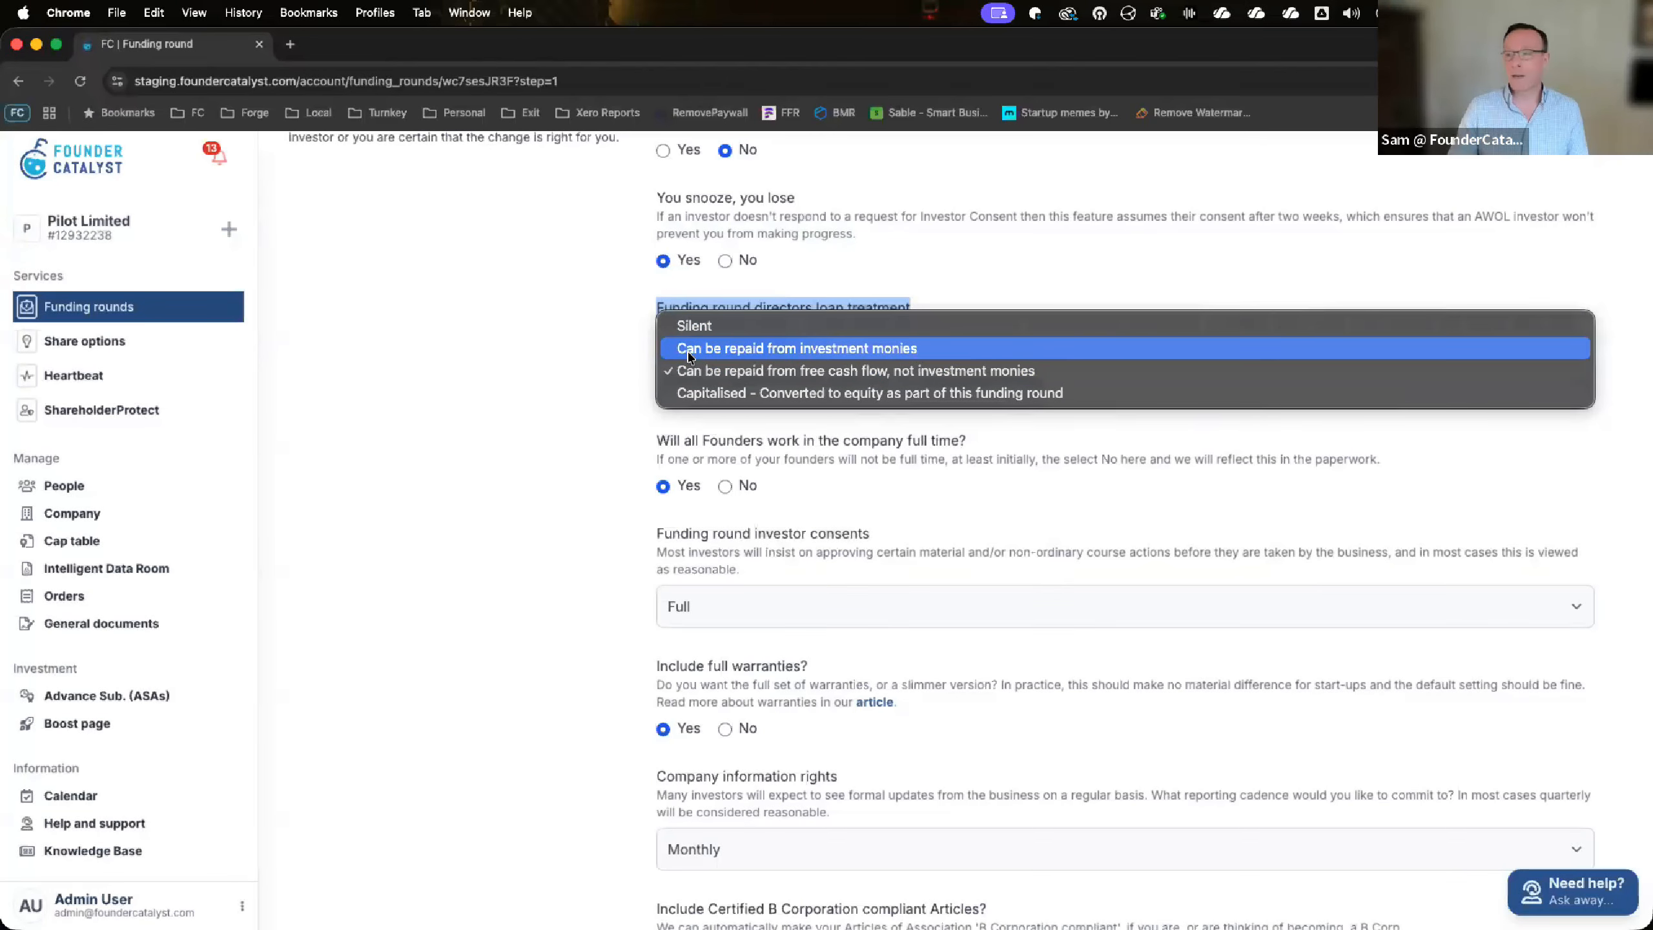
click(689, 349)
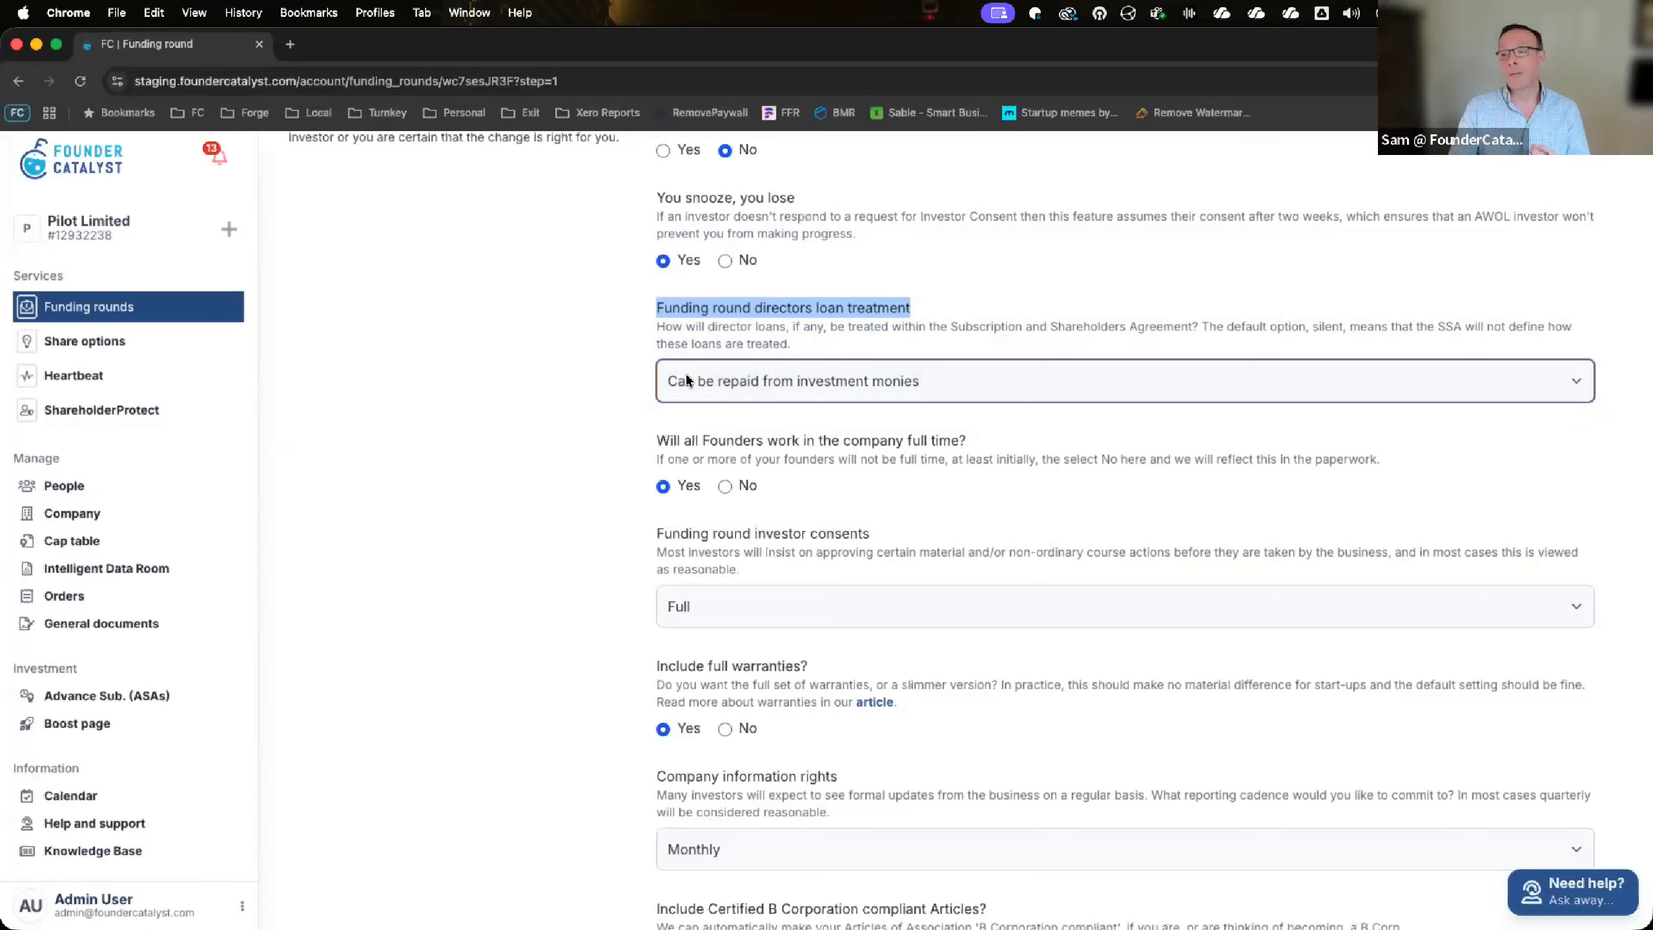
Review the options for directors loan treatment and investor consents, keeping "Can be repaid from investment monies" and Full
click(685, 381)
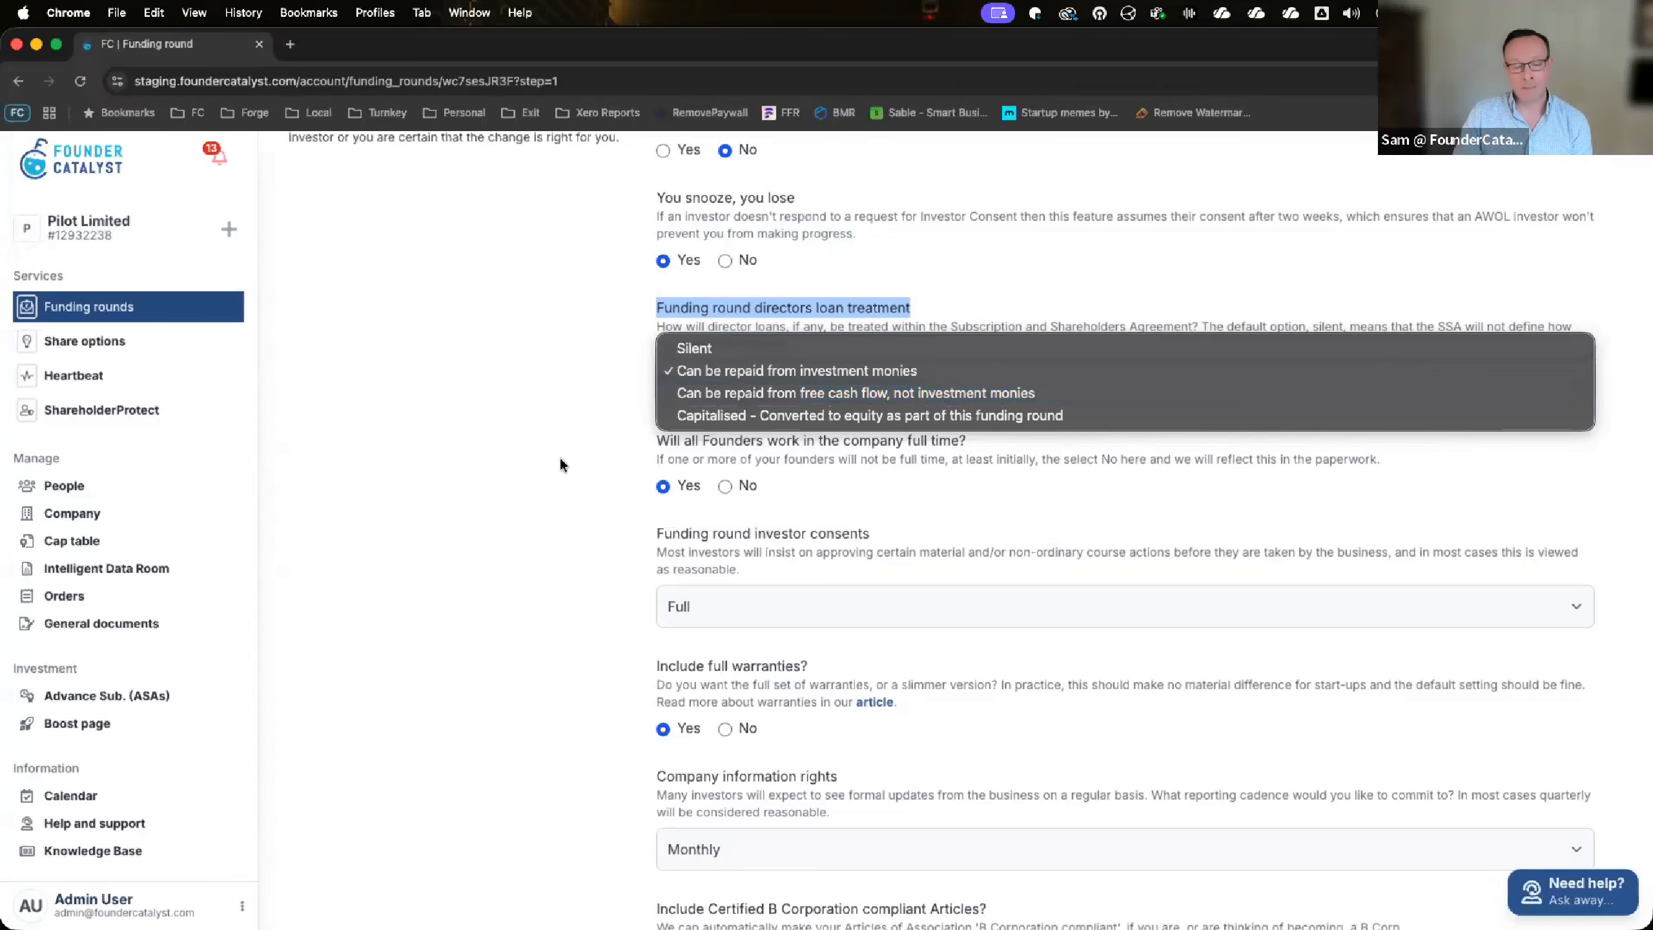
click(548, 492)
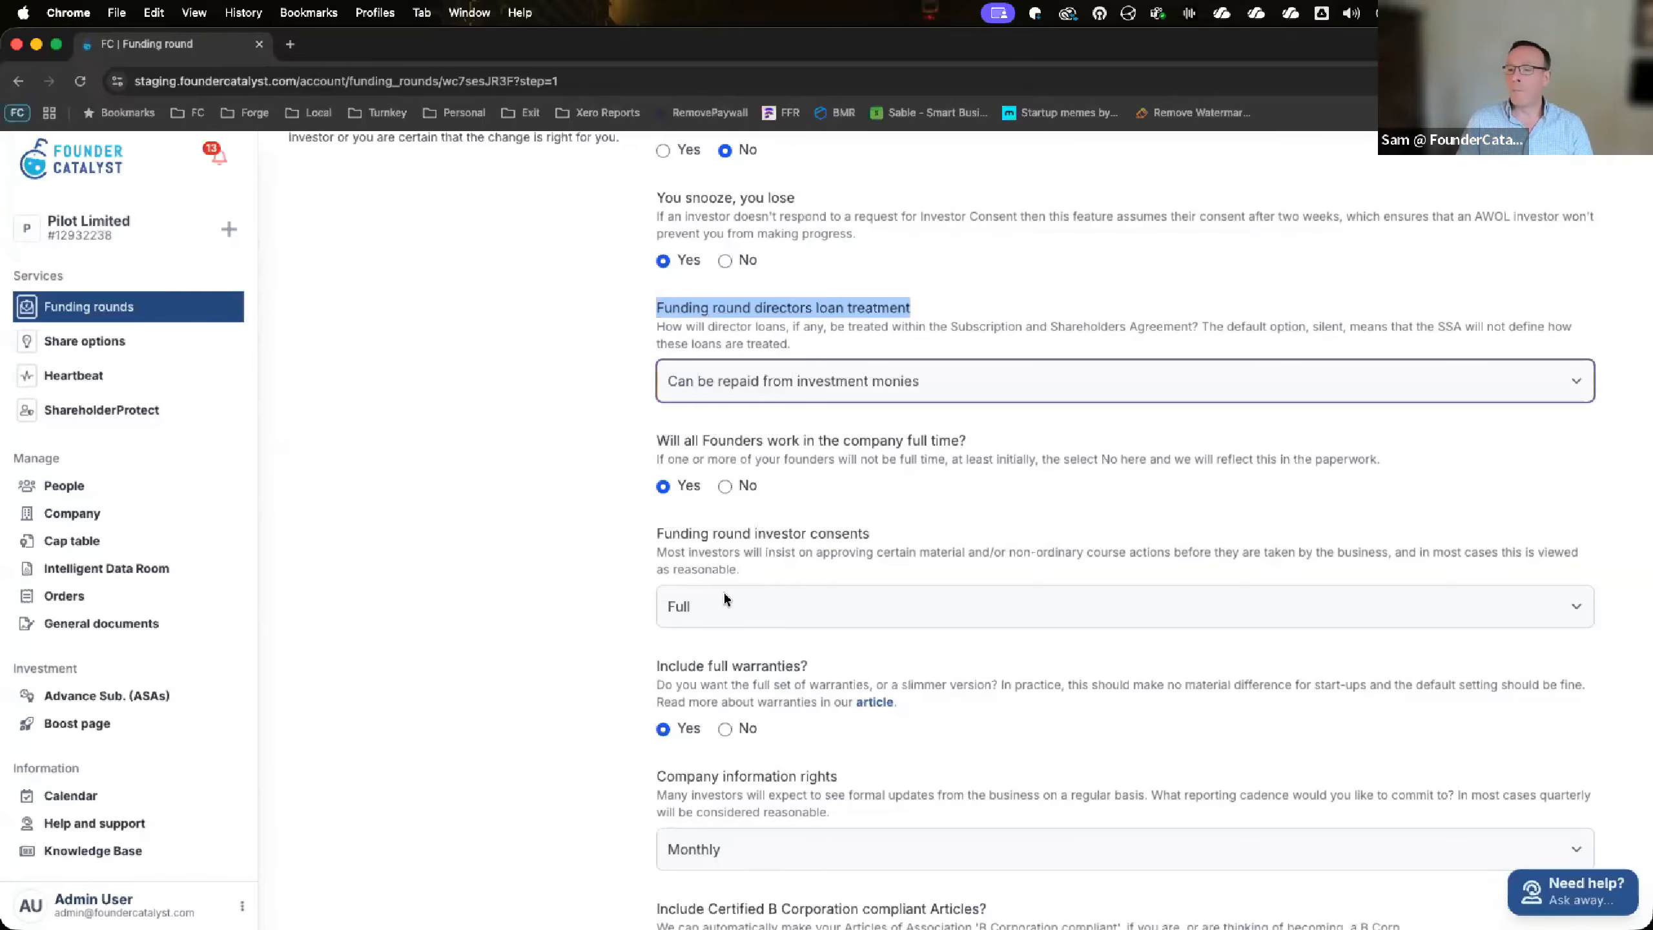
scroll(723, 591, down, 3)
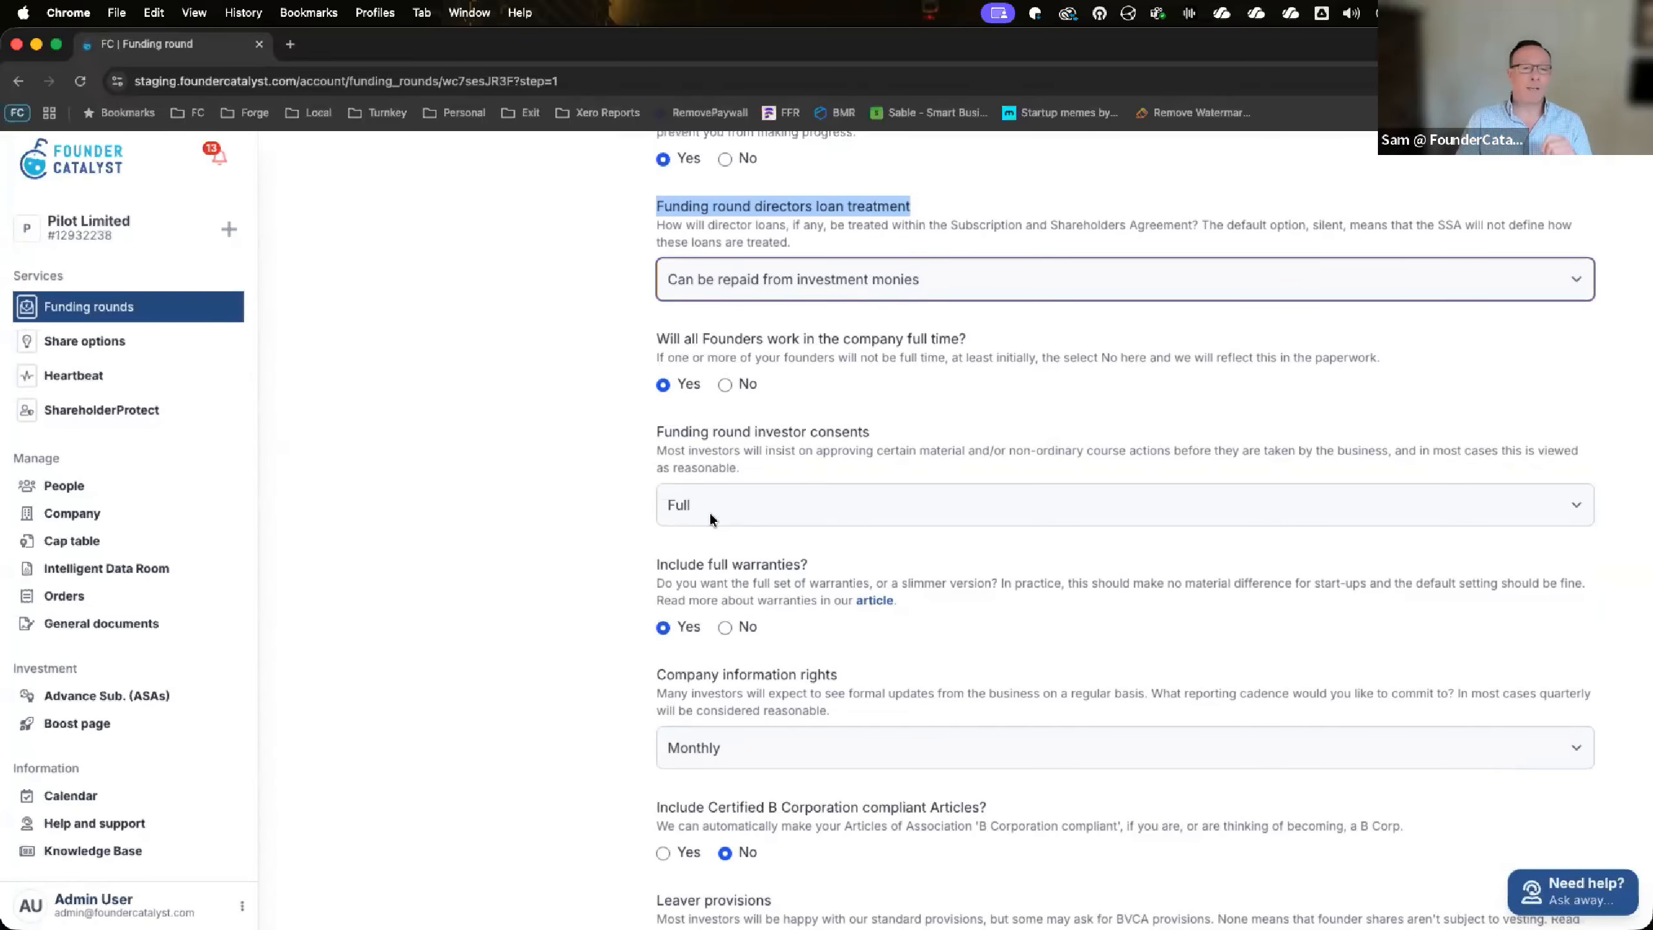
click(710, 512)
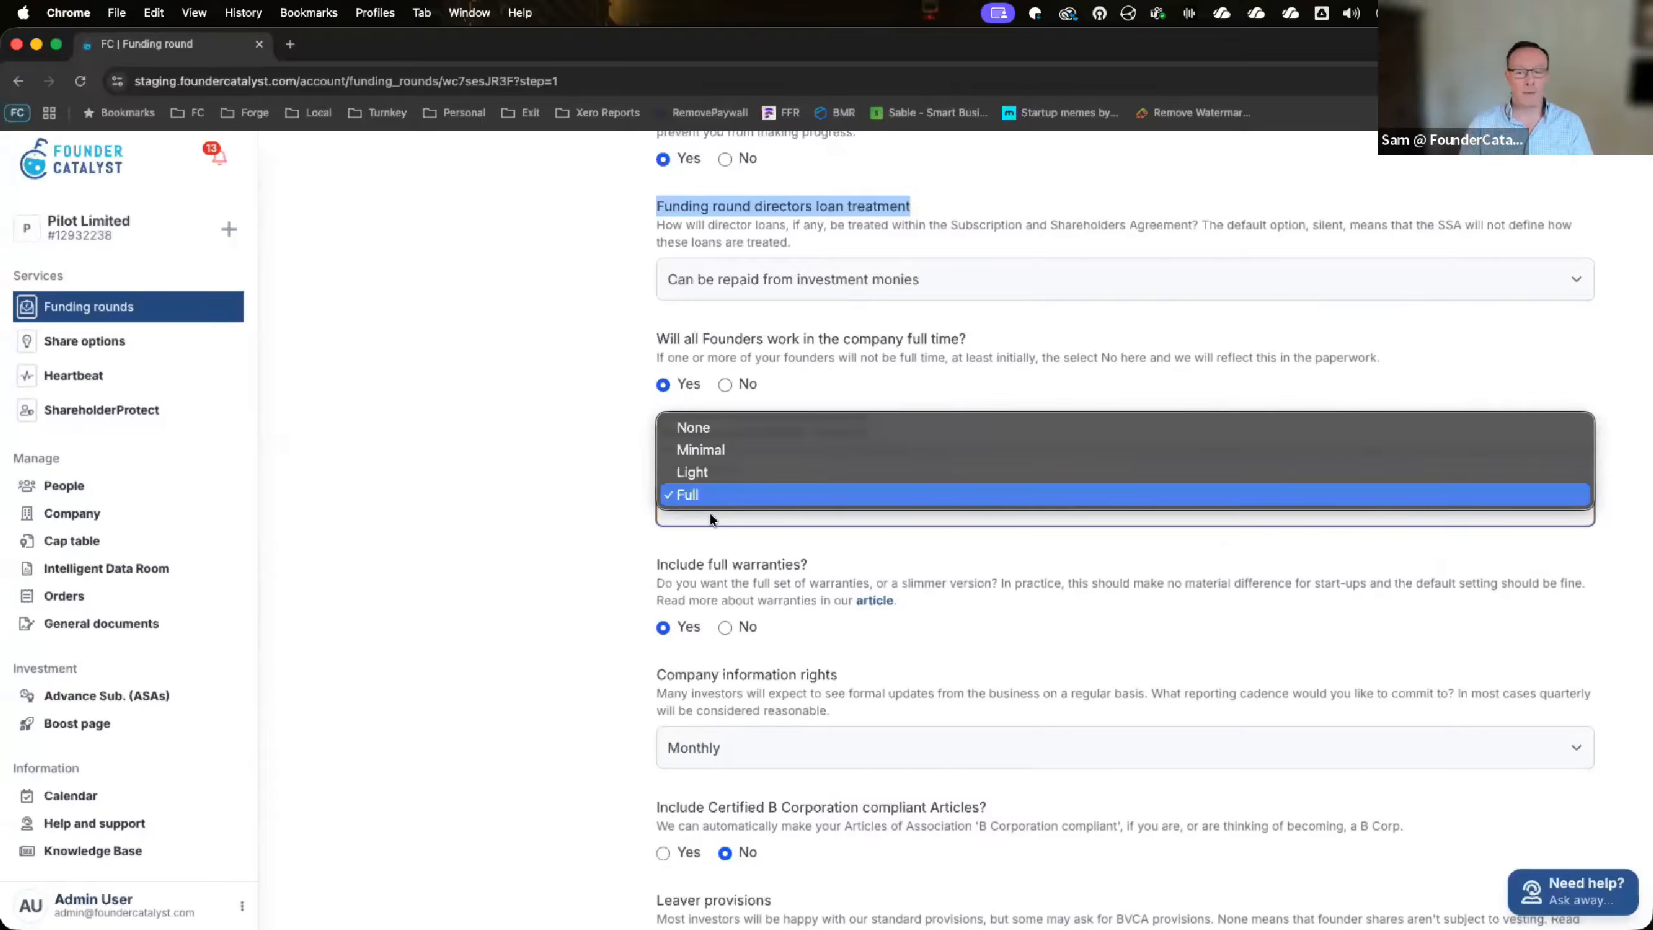
click(546, 510)
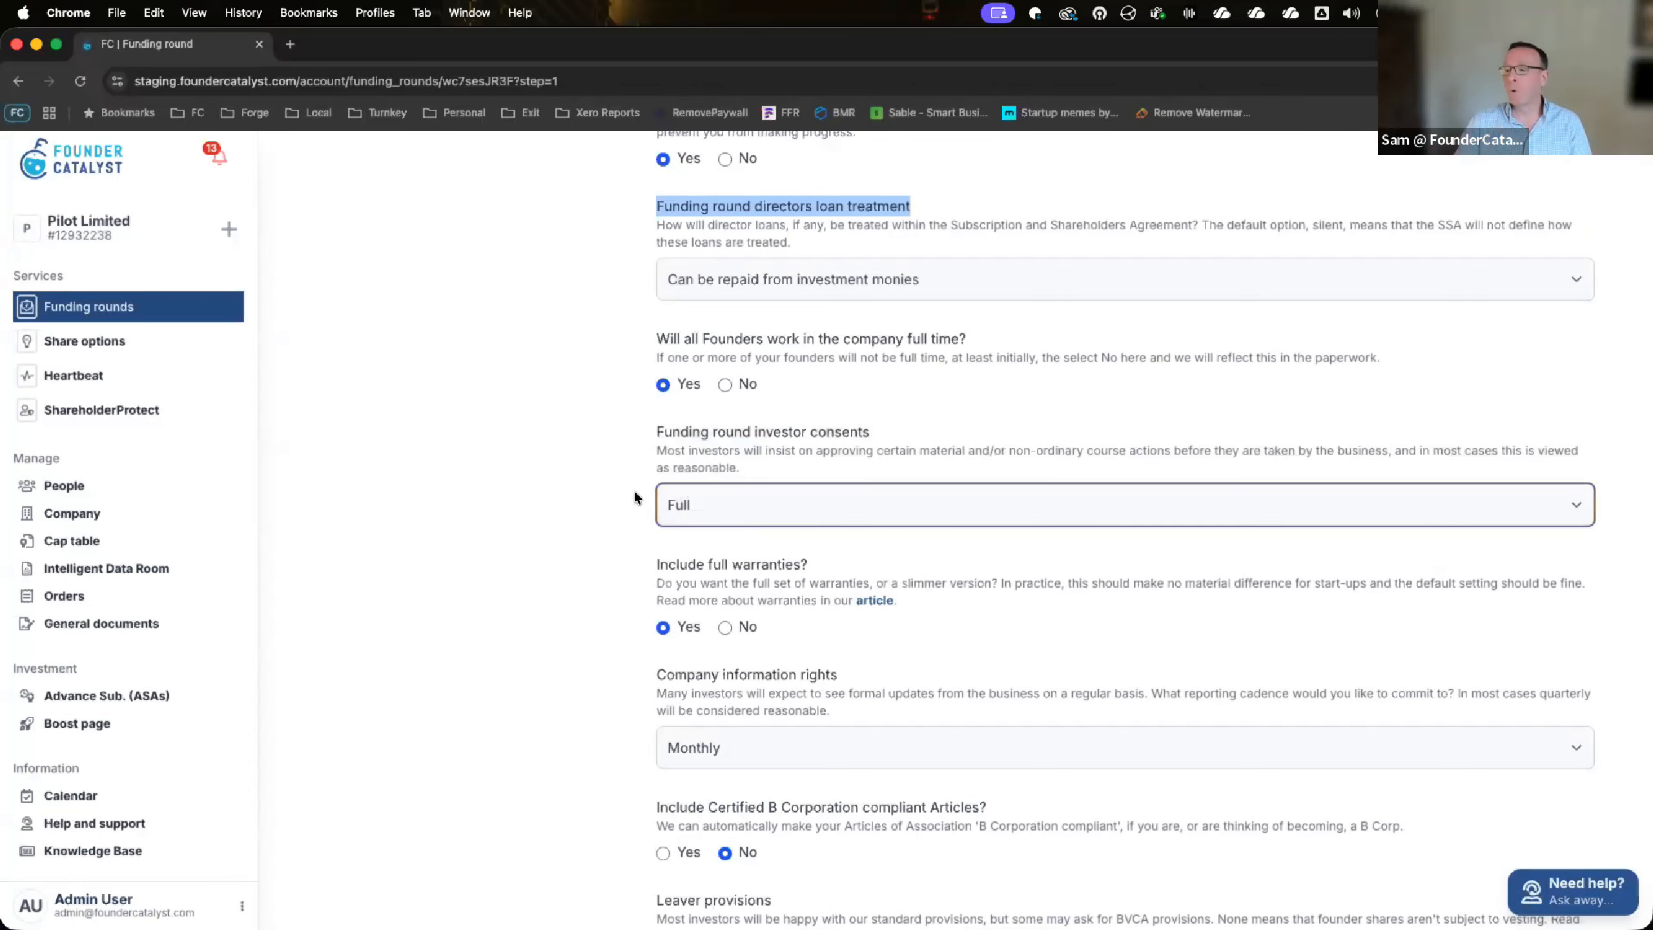
Set the company information rights to Absent in the advanced round configuration
scroll(739, 534, down, 2)
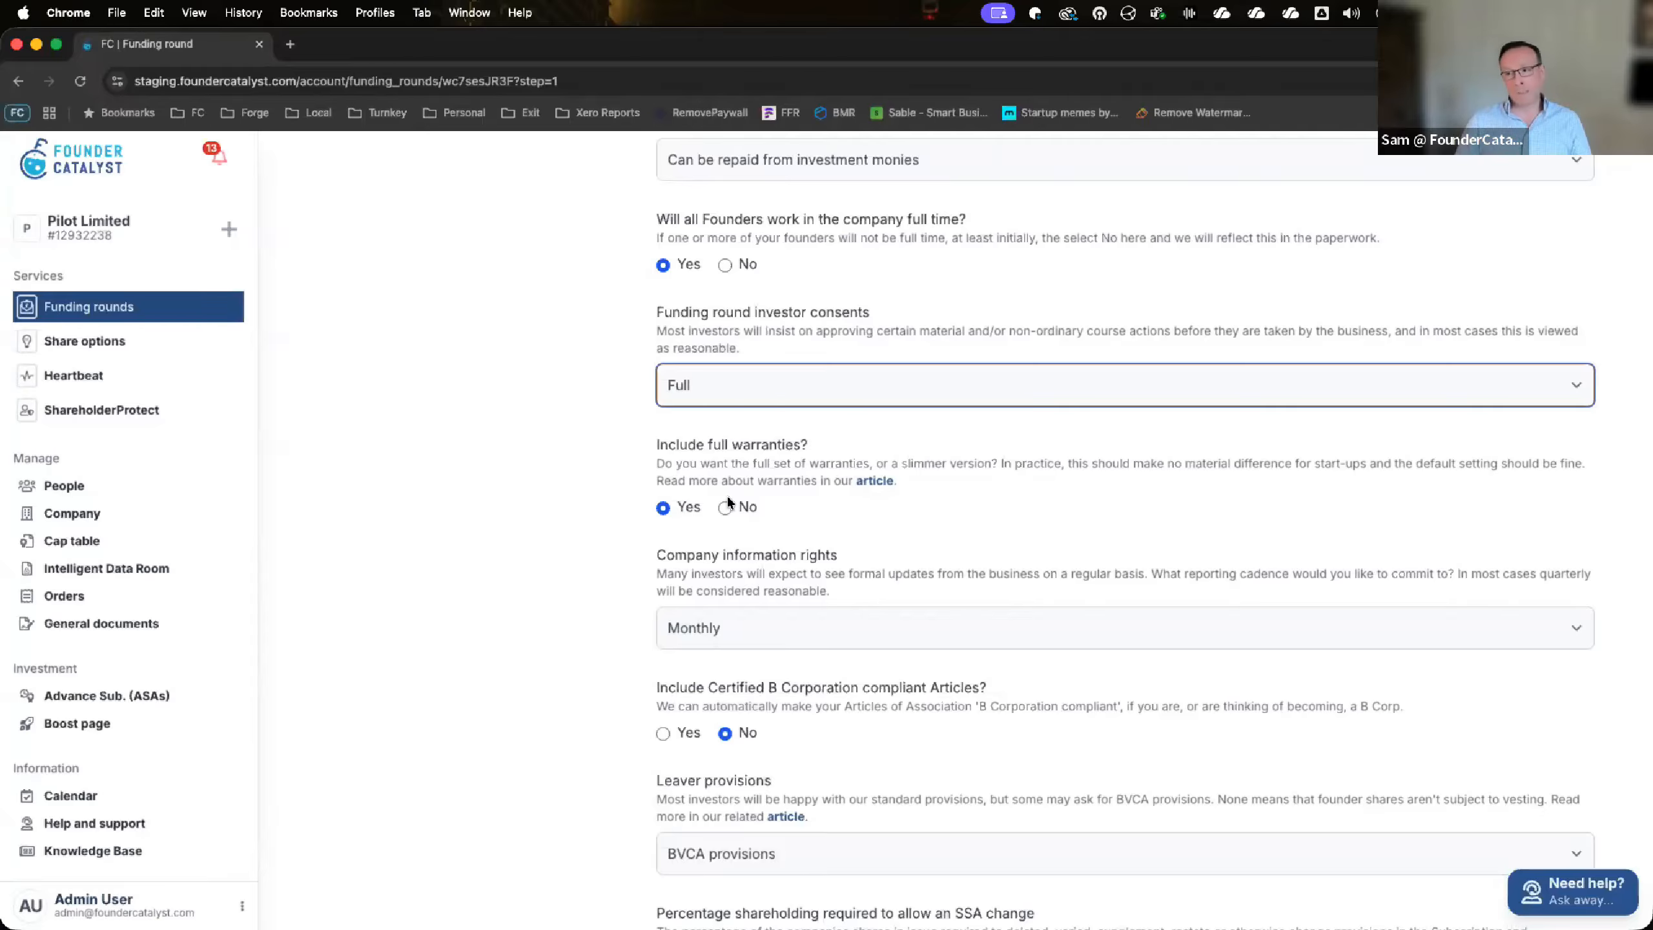
scroll(727, 502, down, 3)
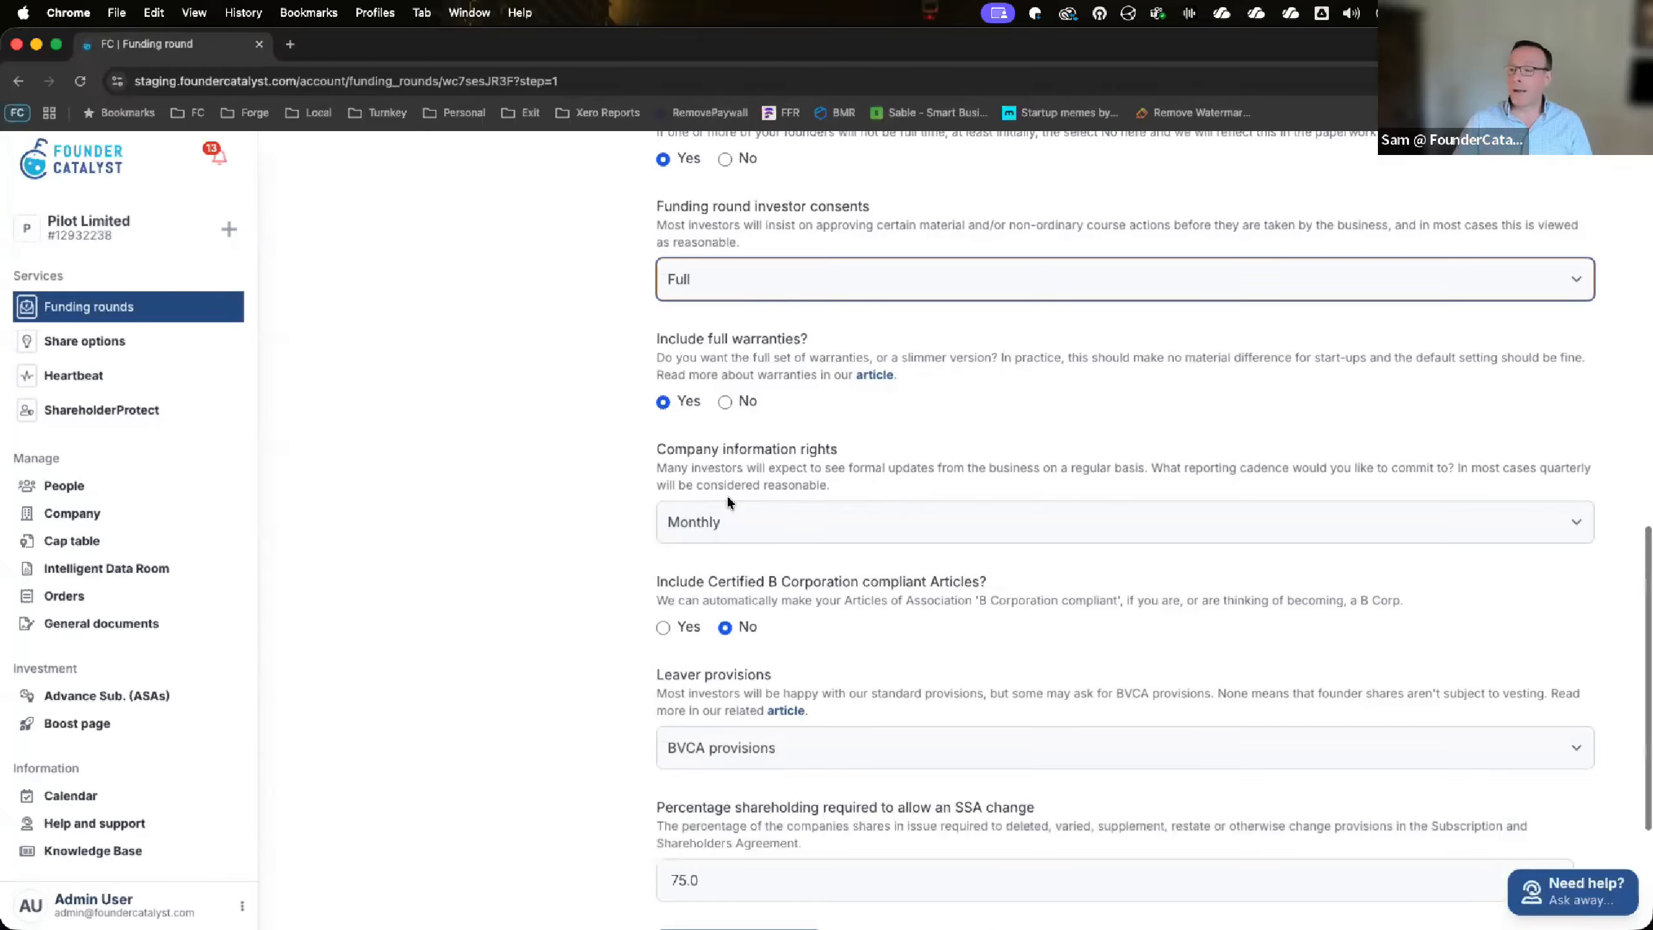
click(707, 528)
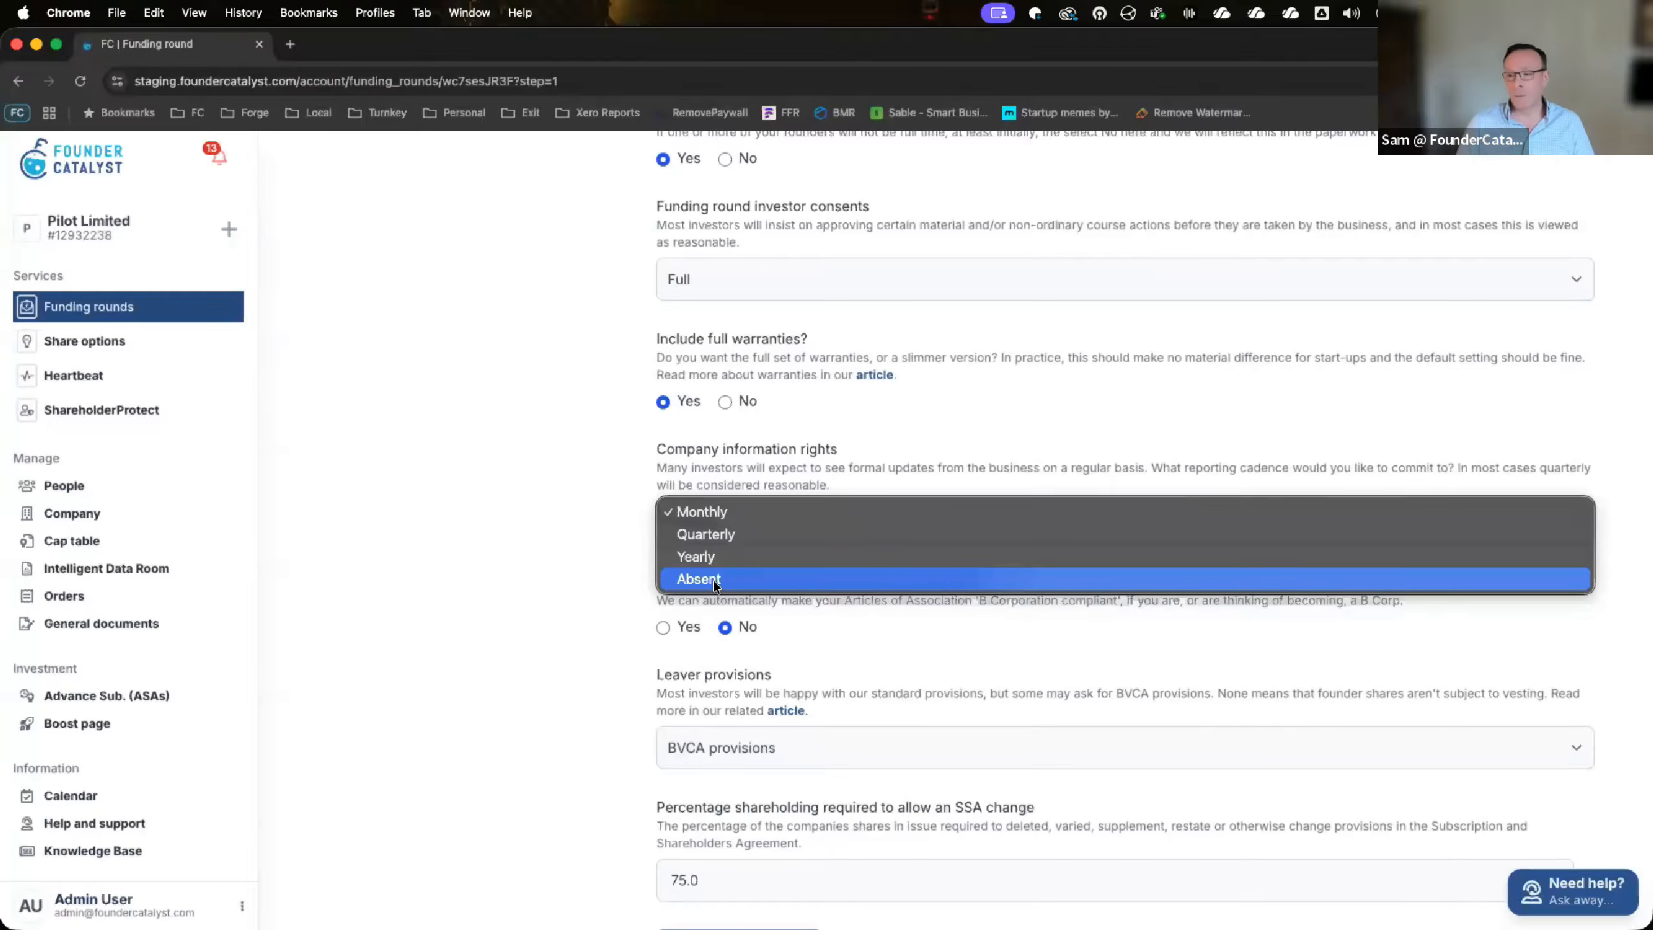
click(716, 585)
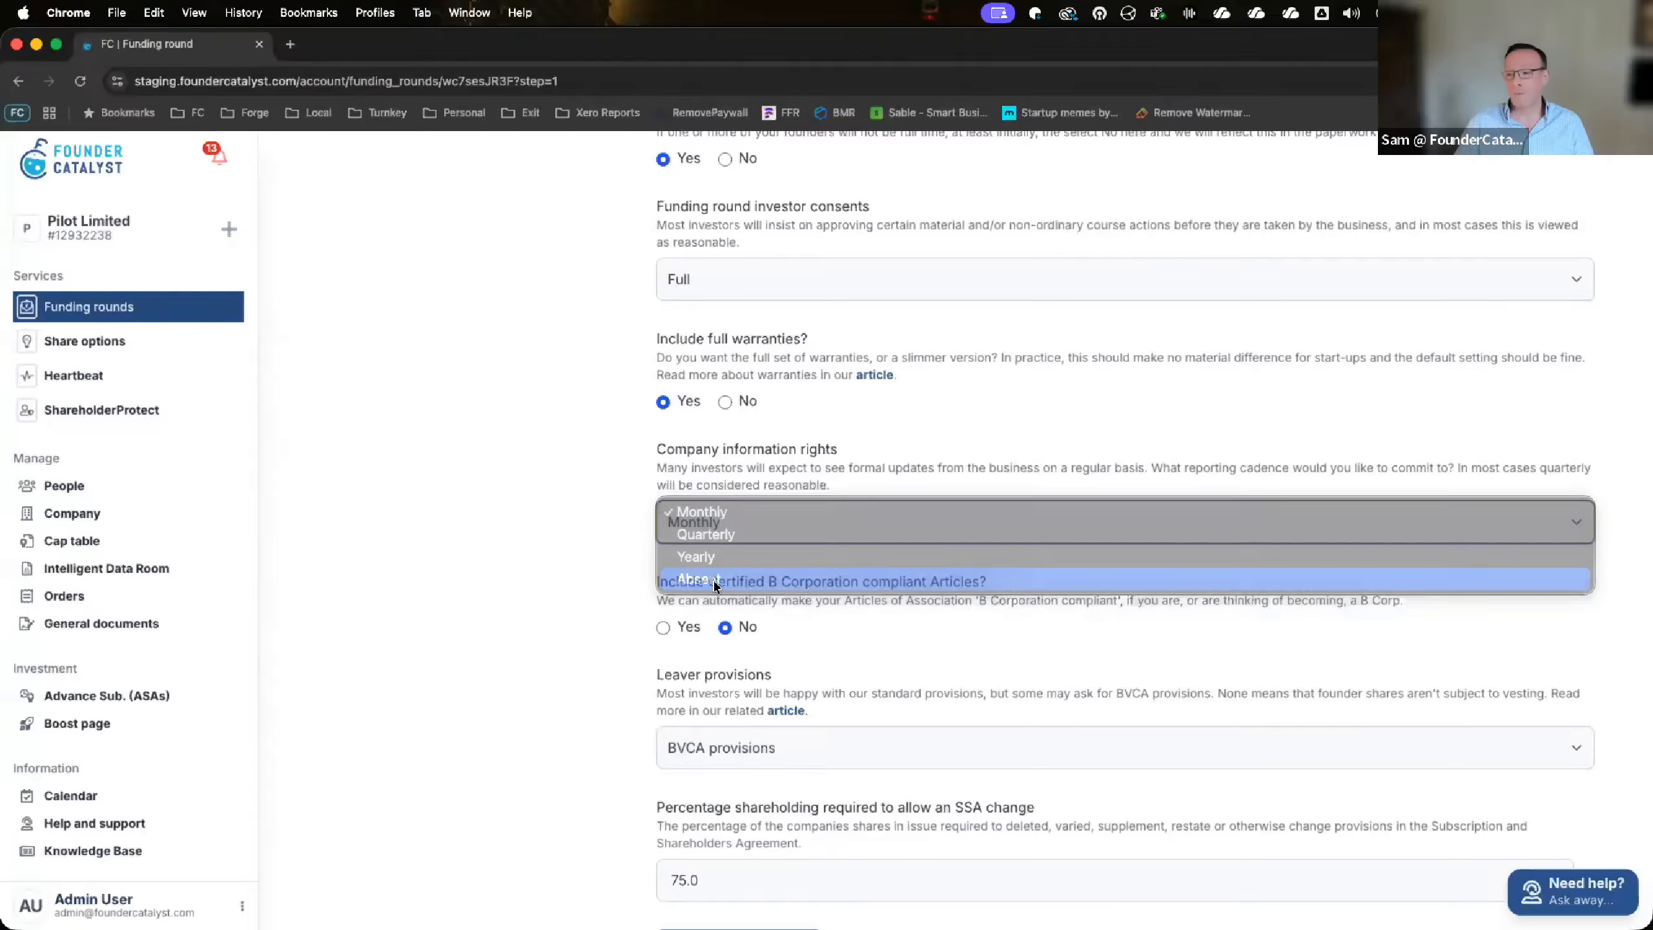
Review the available leaver provisions options in the advanced round configuration, keeping BVCA provisions
scroll(699, 557, down, 3)
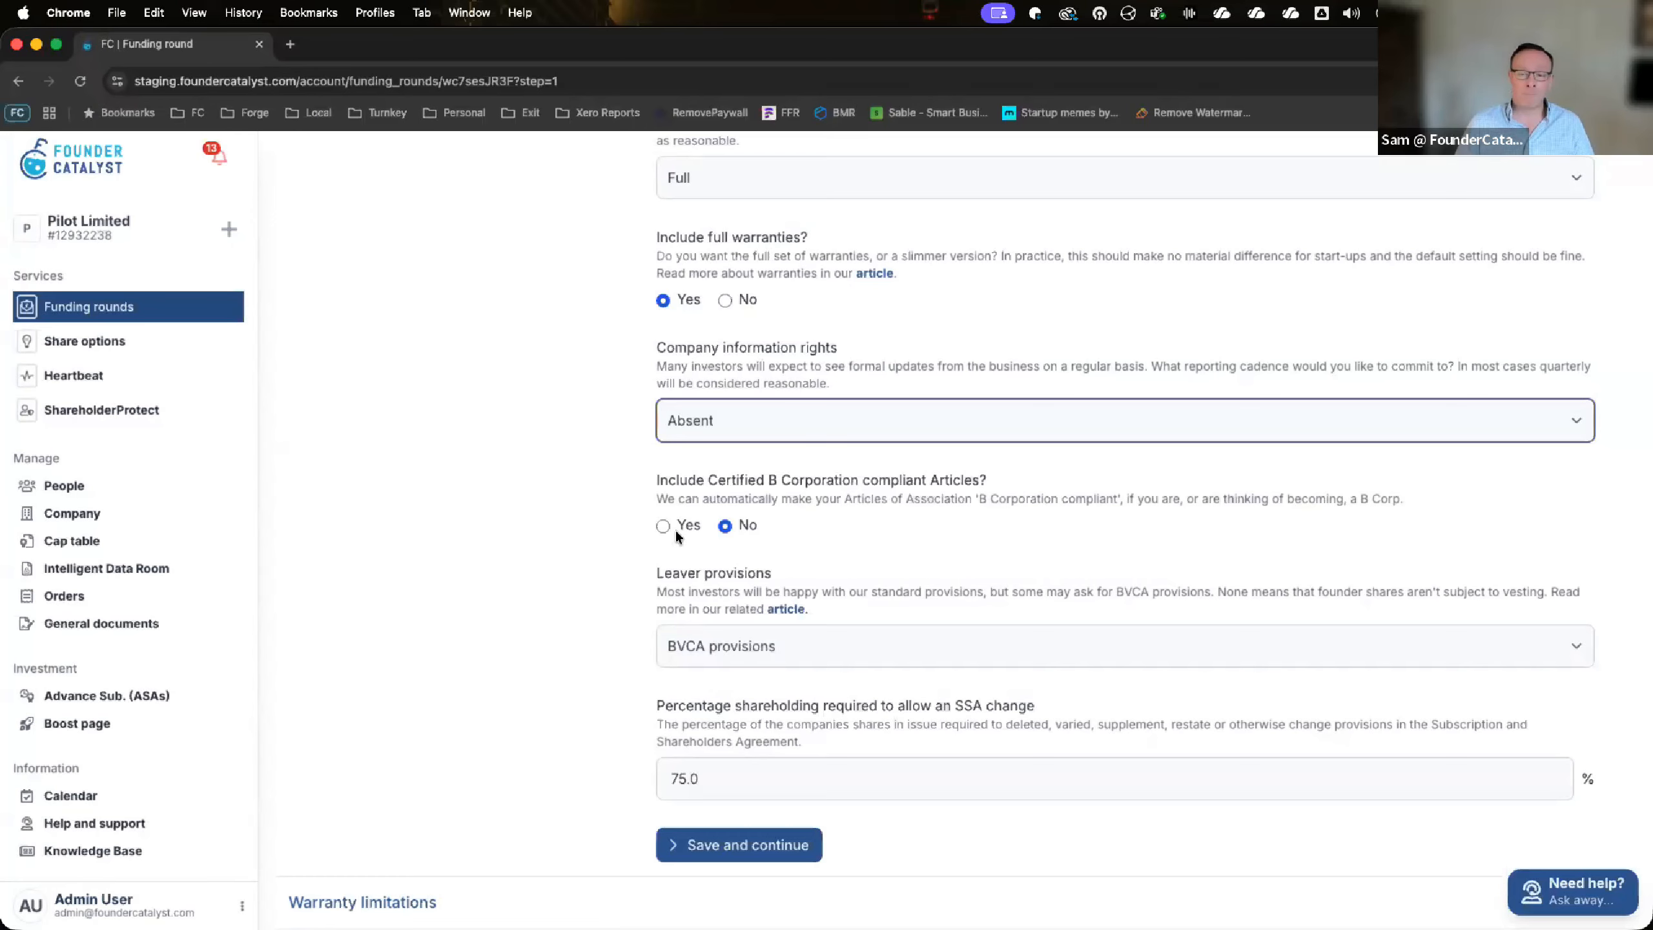
scroll(677, 528, down, 2)
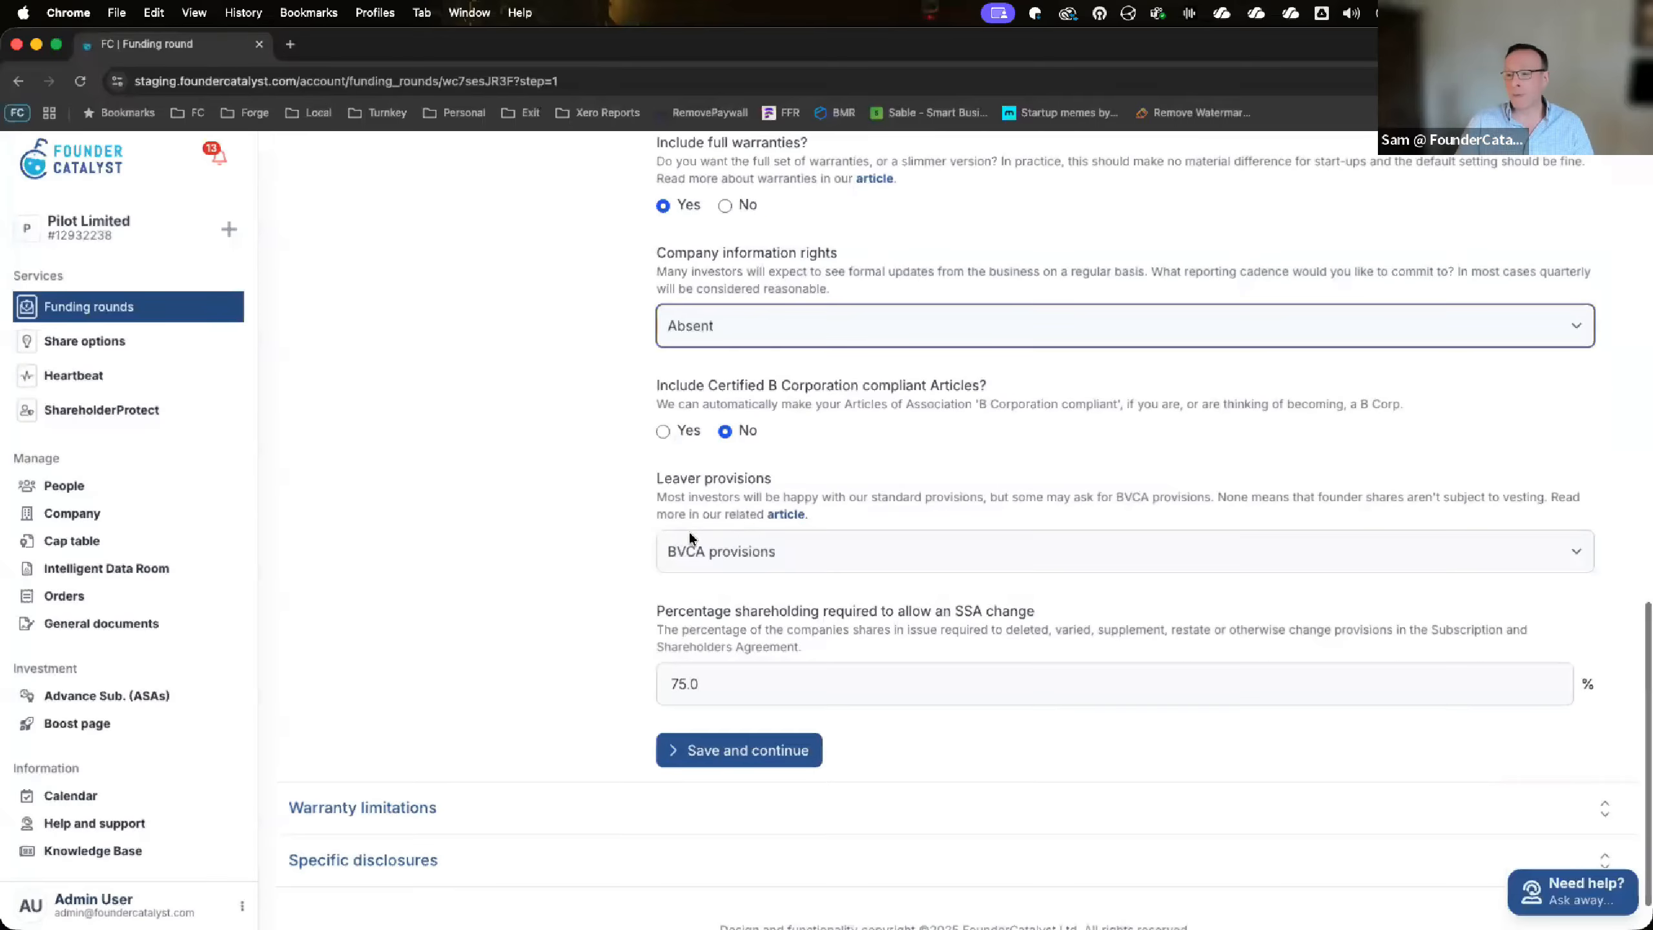
click(736, 546)
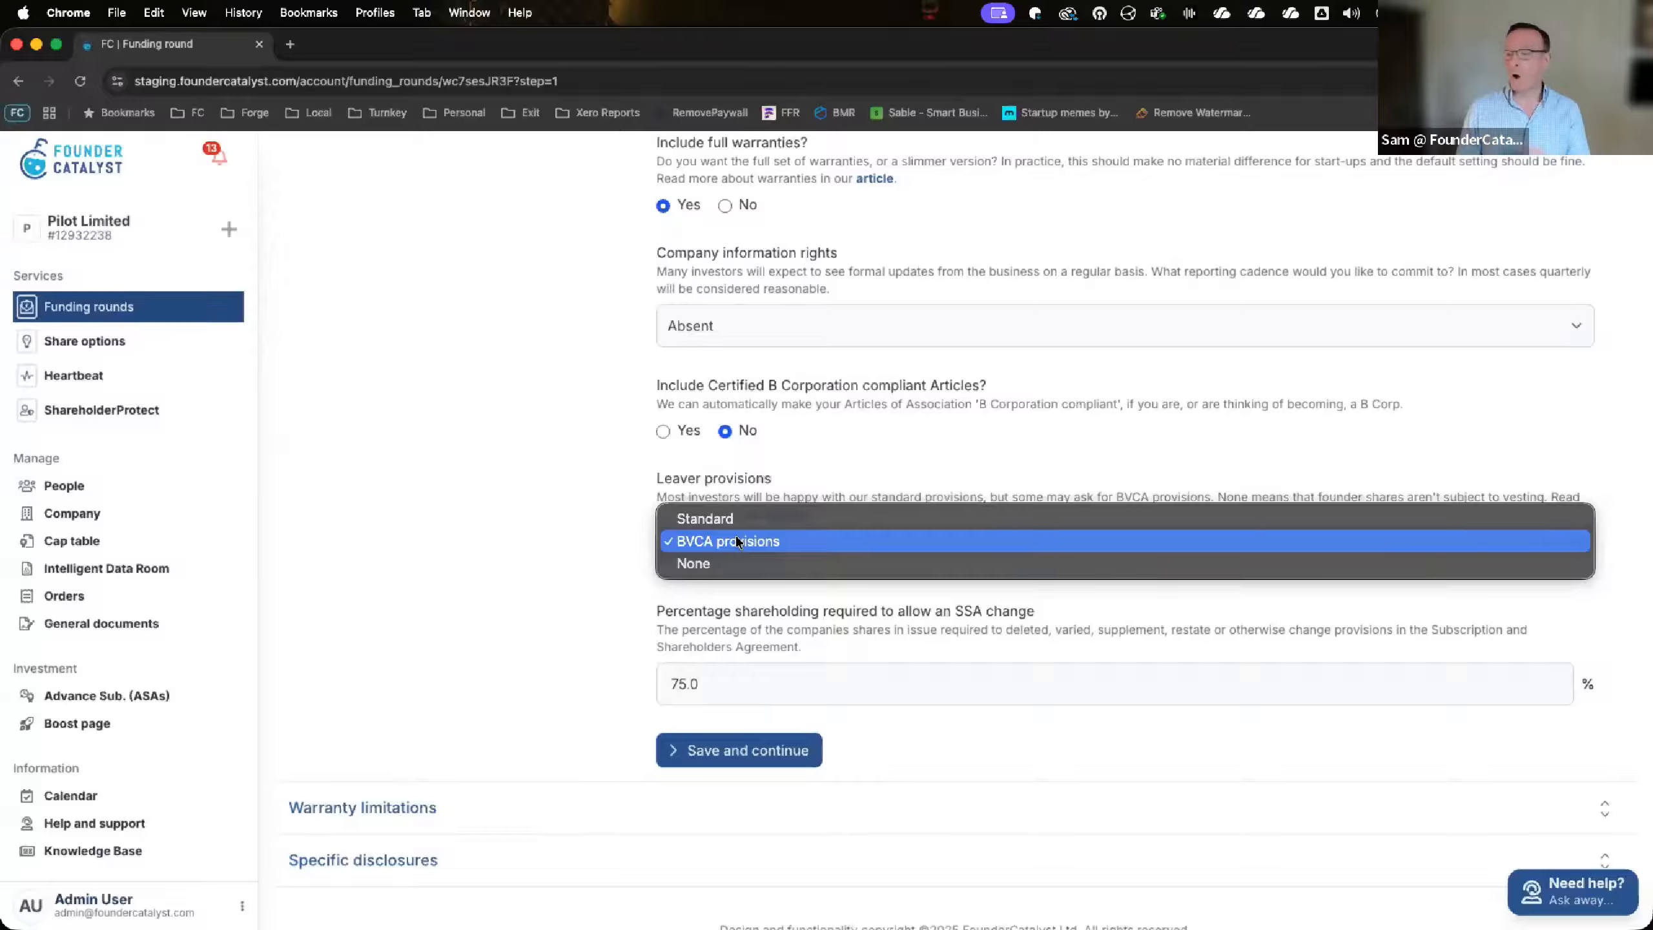
click(739, 540)
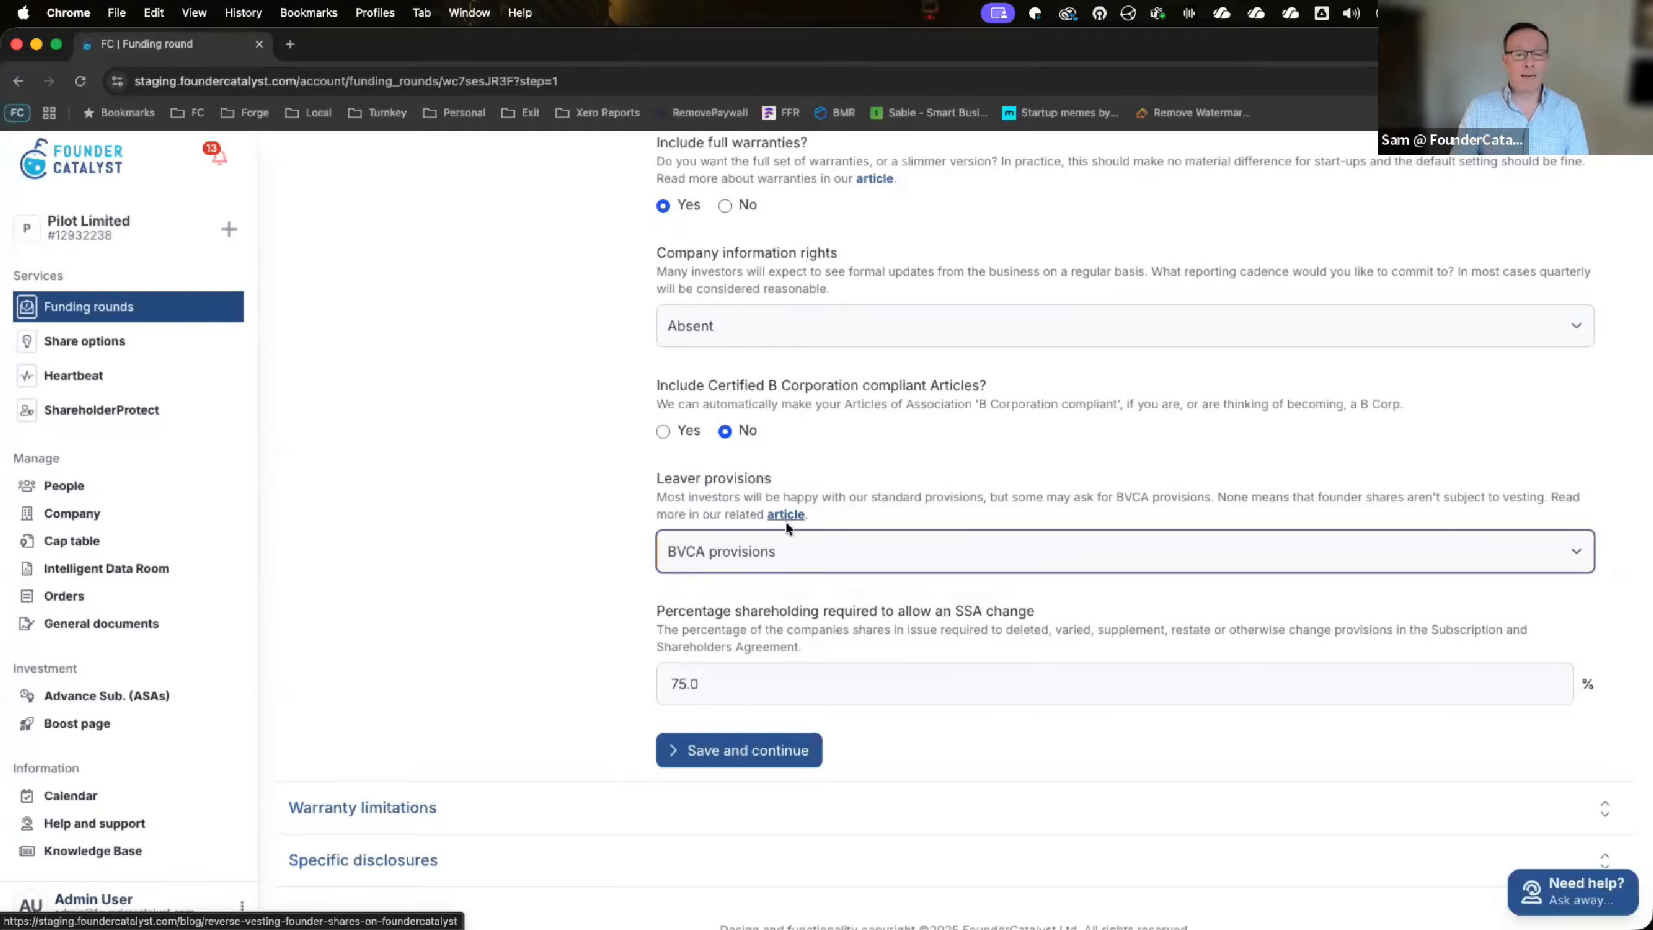
click(736, 552)
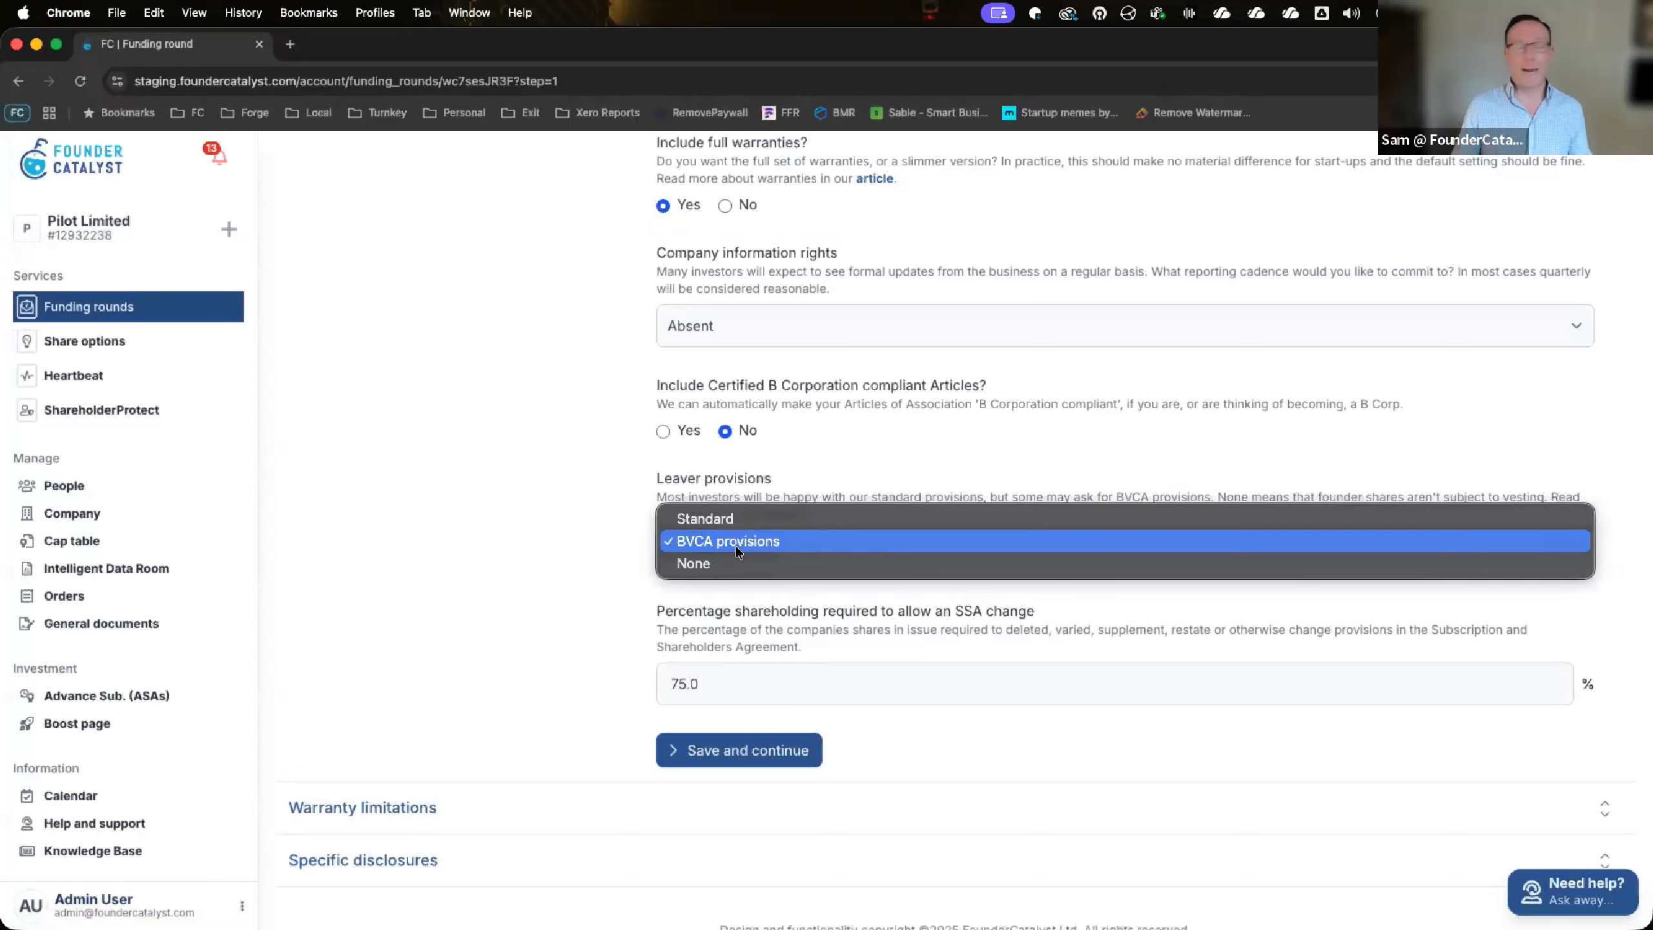